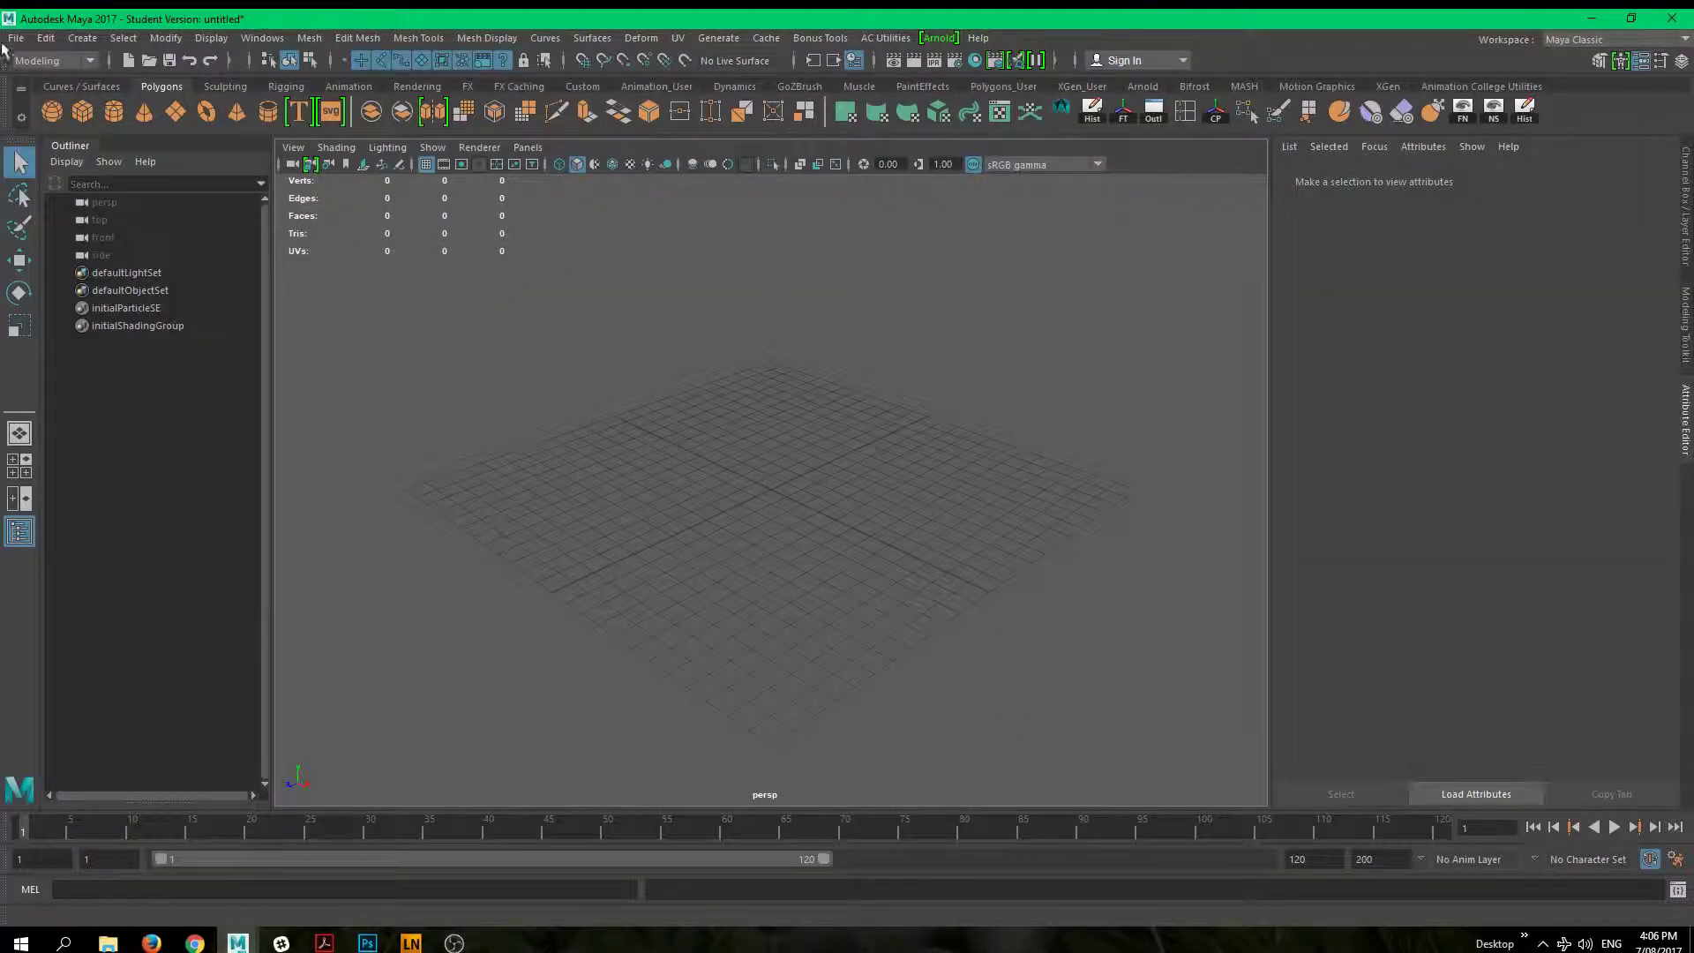
# Step: Start a new project definition with the project name New_Project
pyautogui.click(15, 38)
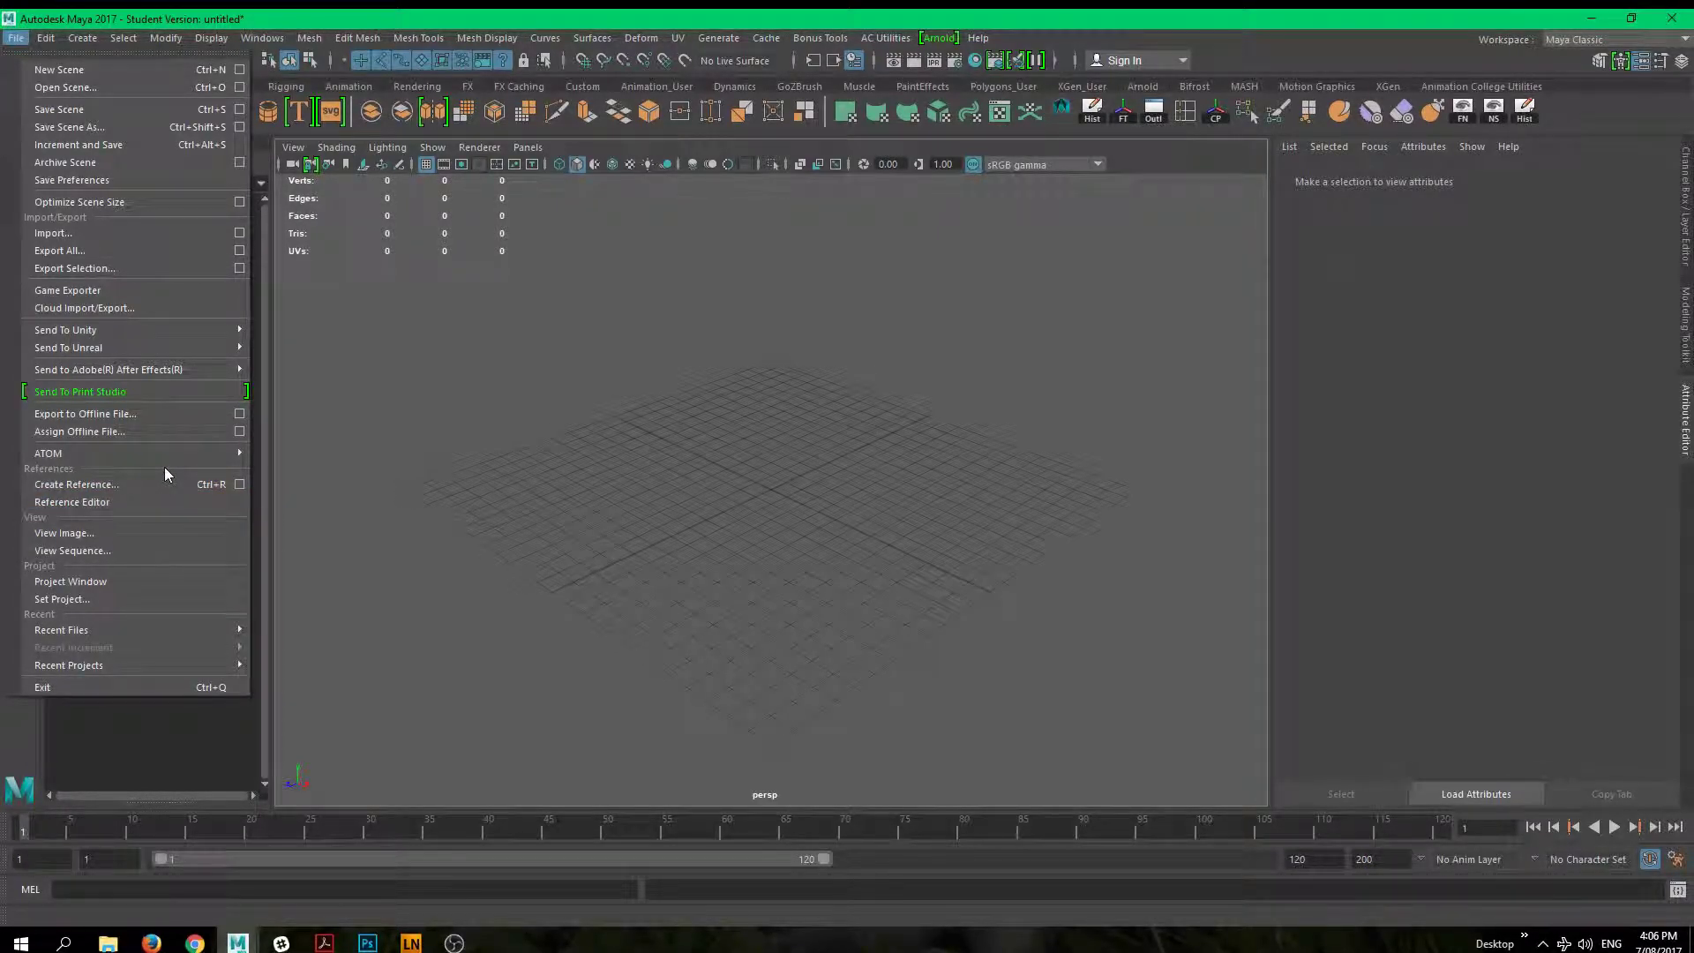
pyautogui.click(108, 581)
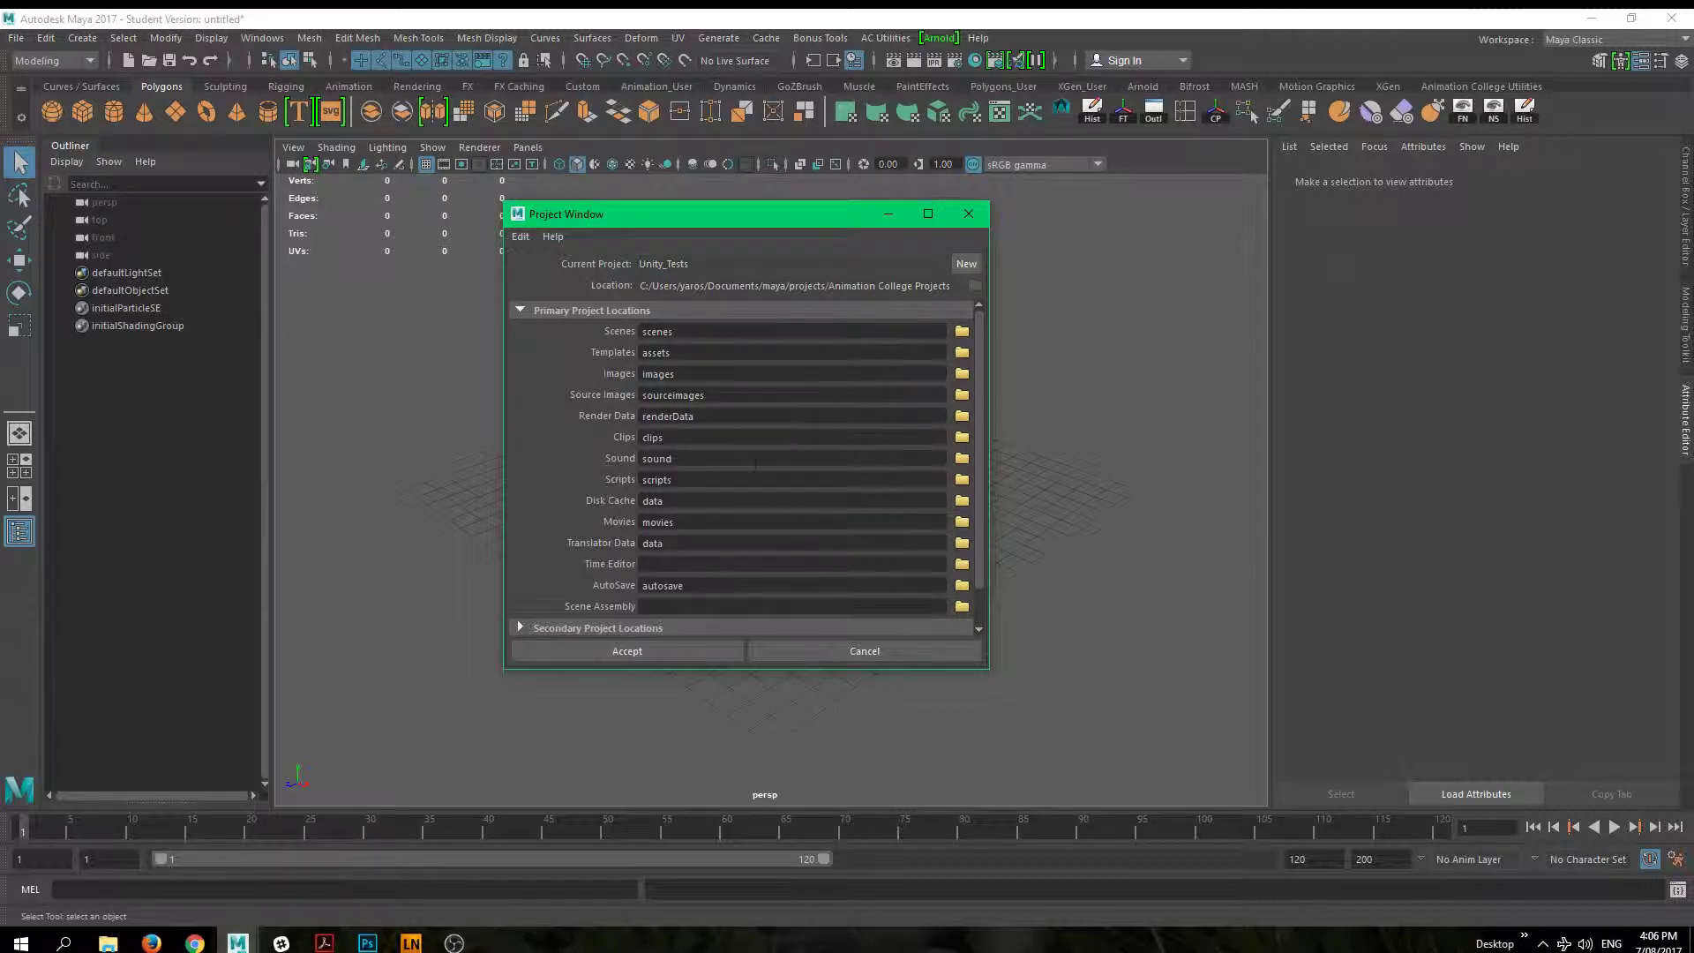
pyautogui.click(967, 265)
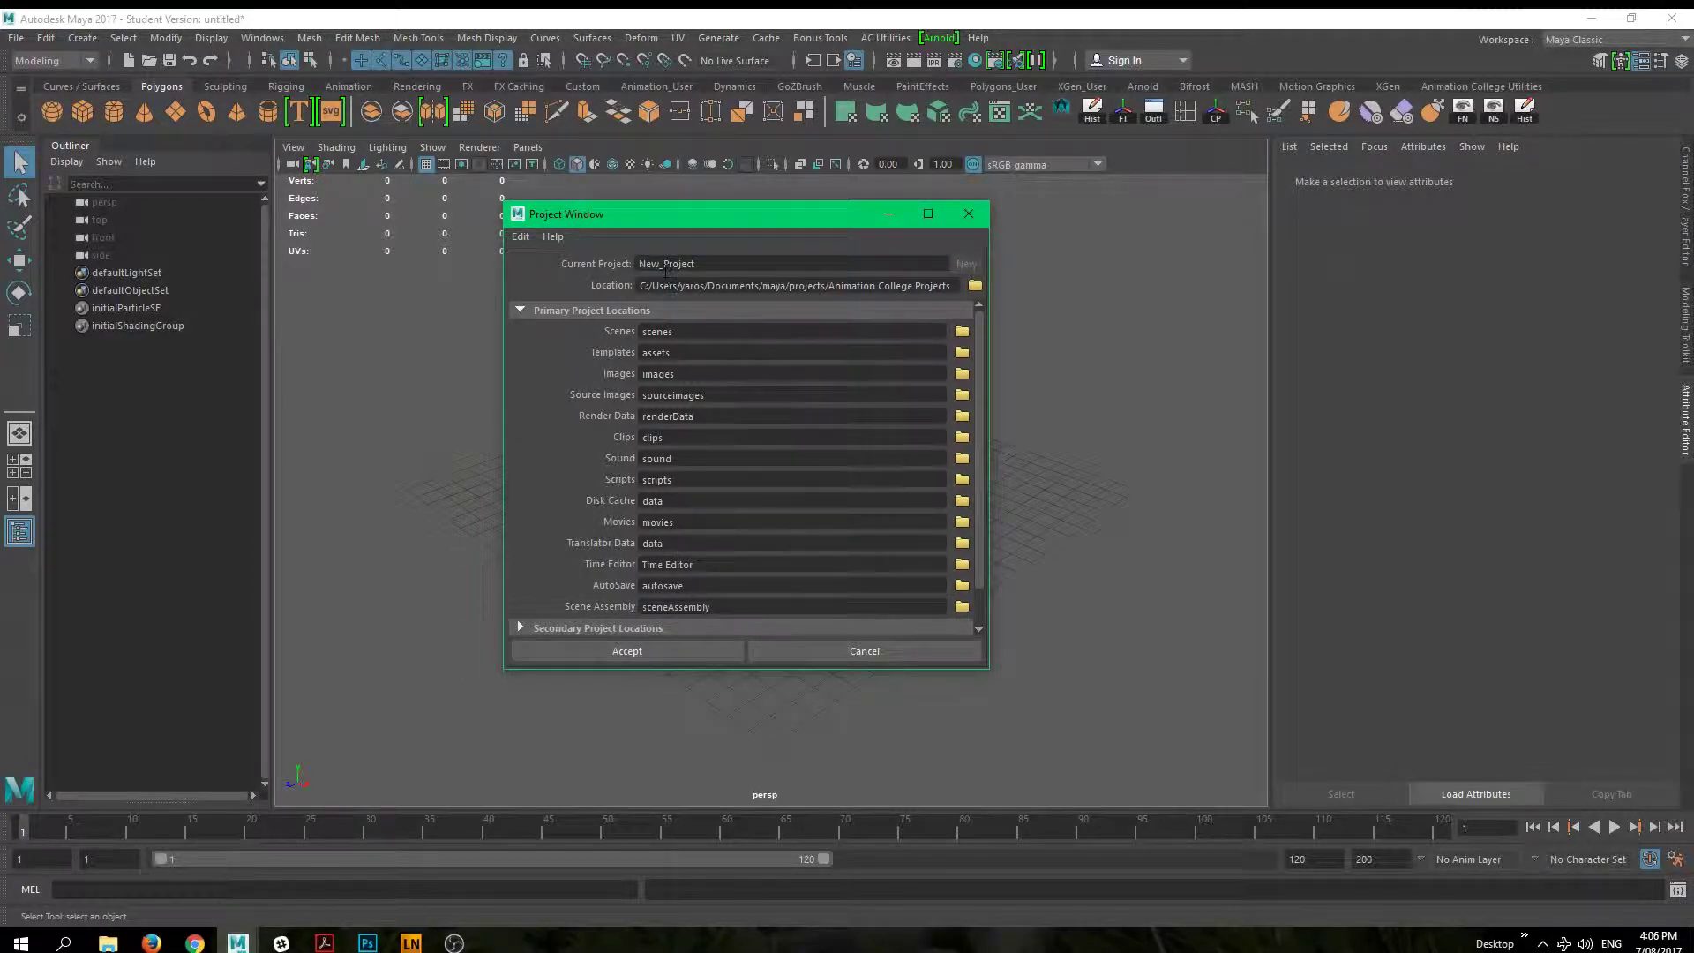
pyautogui.hotkey('shift', 'Home')
pyautogui.press('Right')
# Step: Set the new project's location to the Documents/maya/projects folder
pyautogui.click(975, 285)
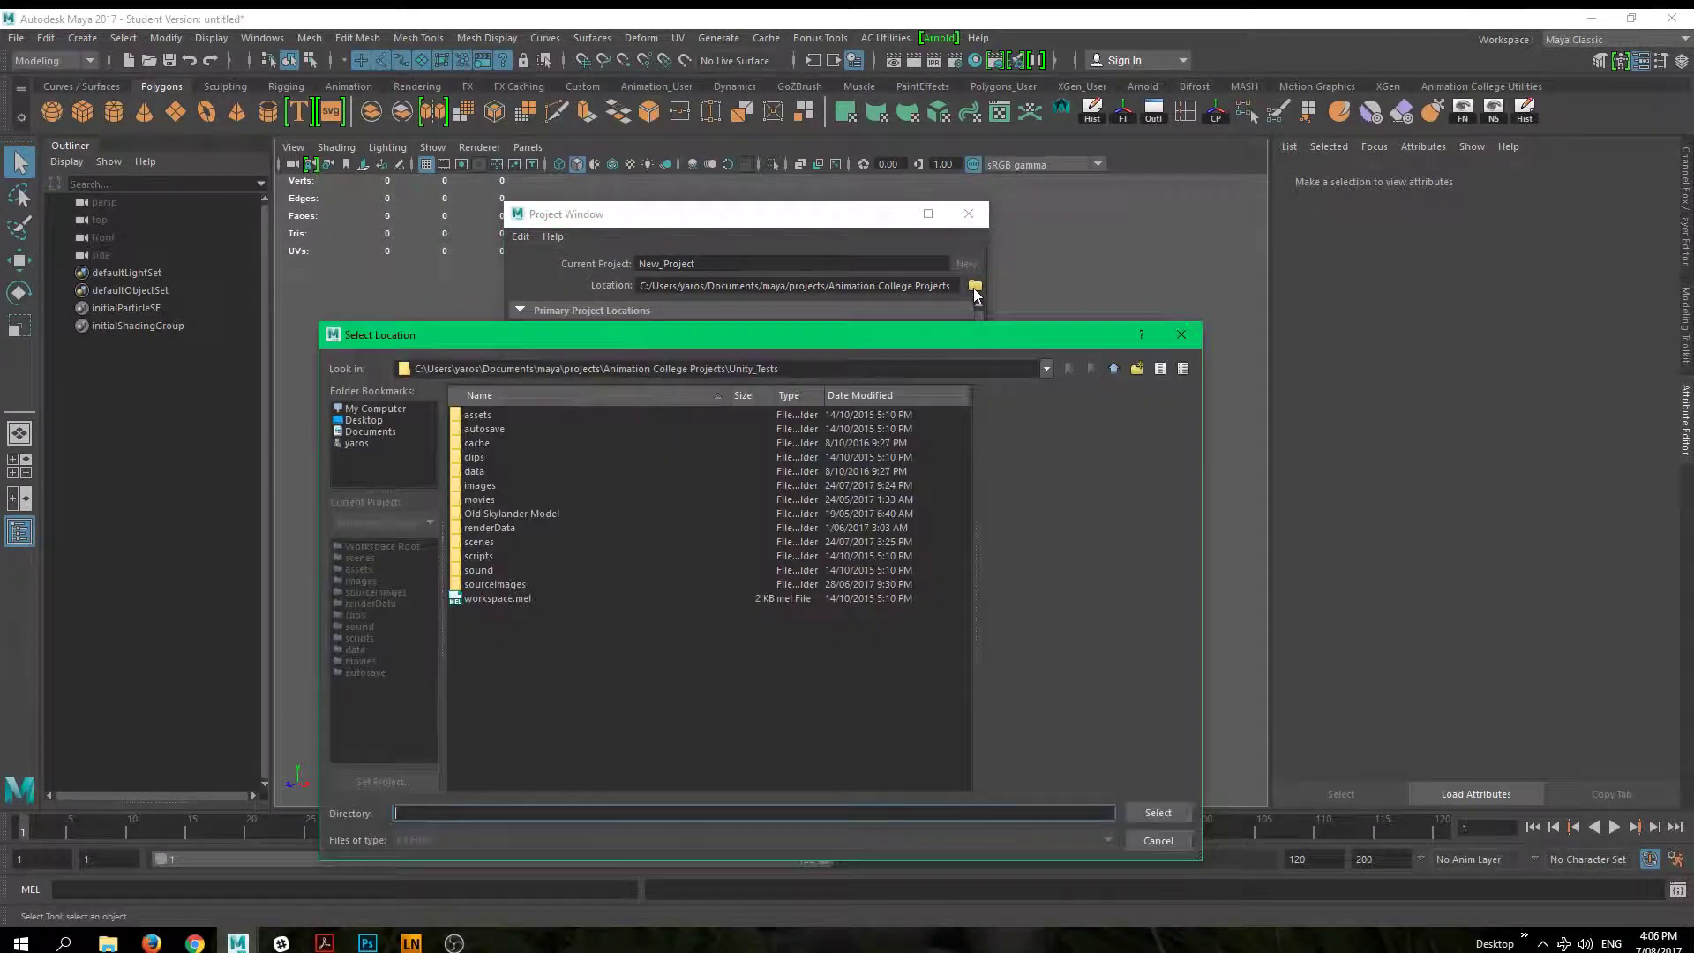
pyautogui.click(1114, 368)
pyautogui.click(1114, 368)
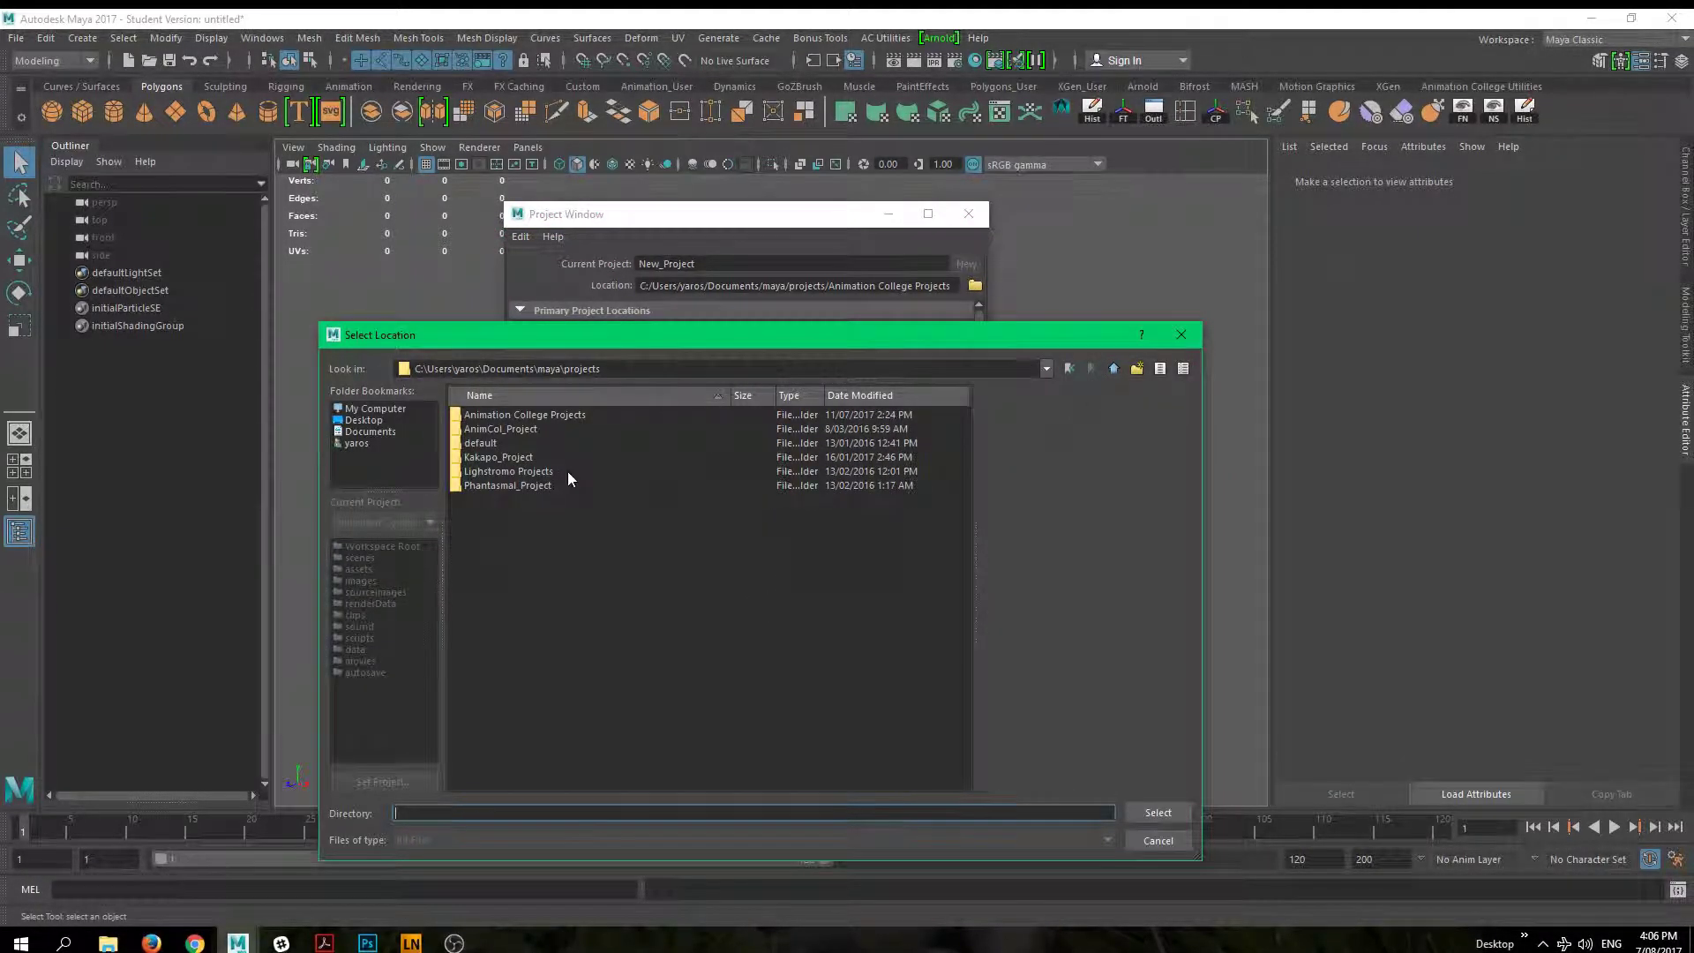
pyautogui.click(1116, 368)
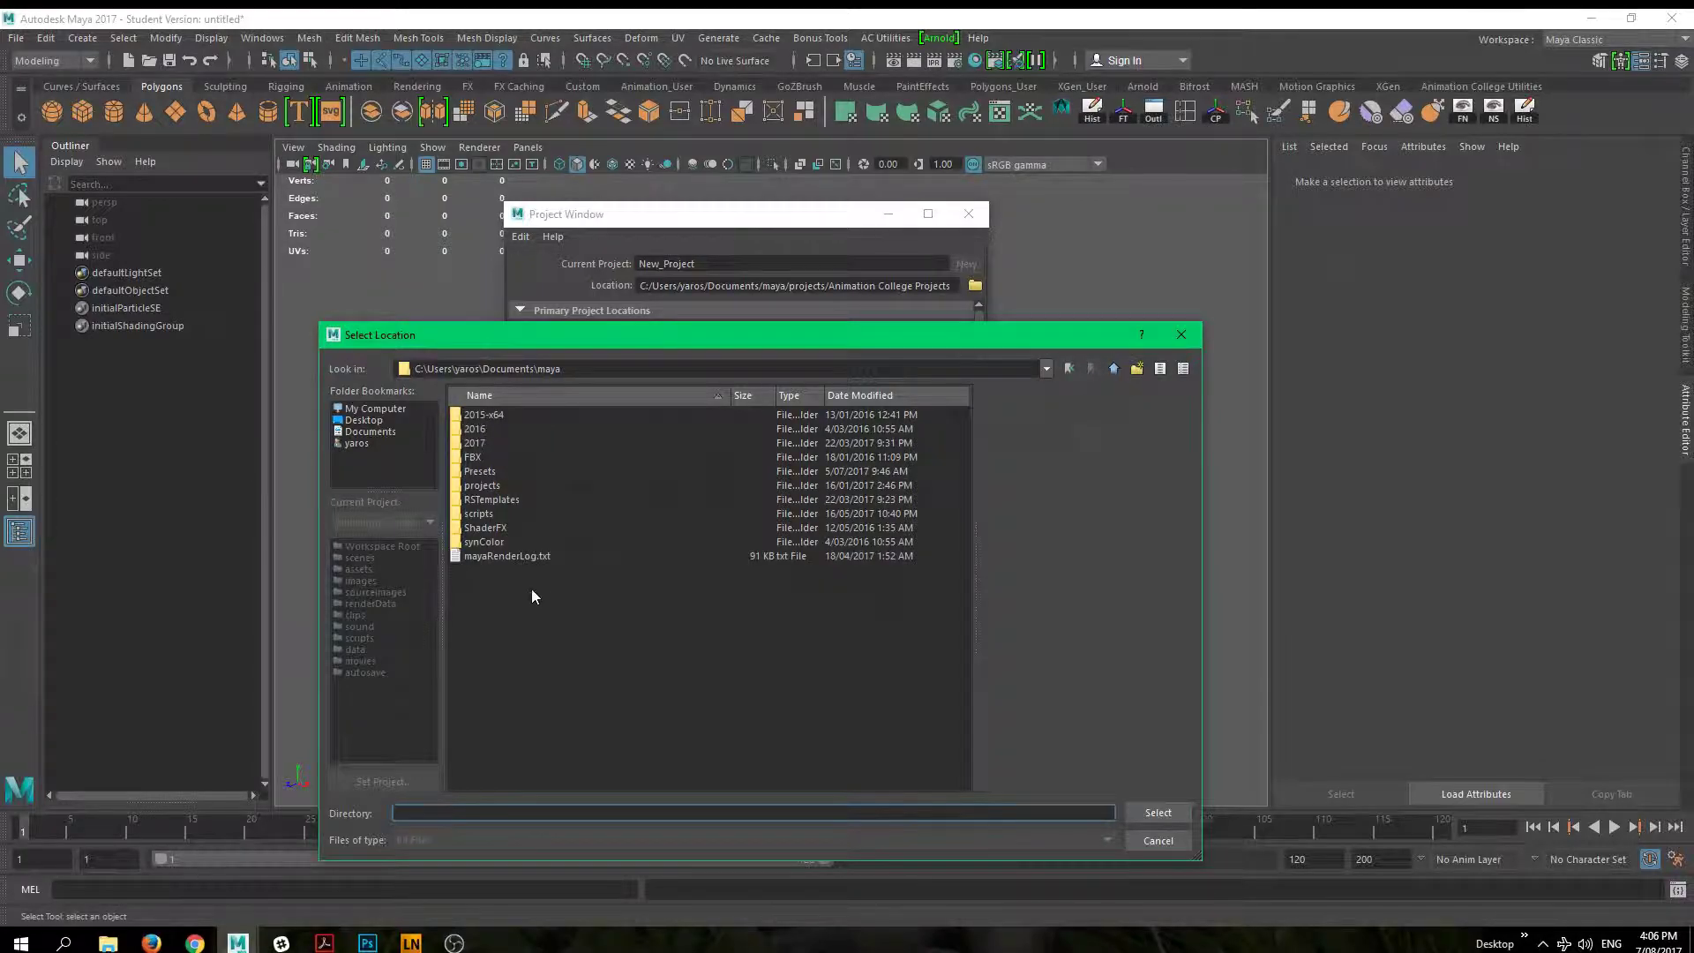
pyautogui.click(484, 485)
pyautogui.click(1157, 812)
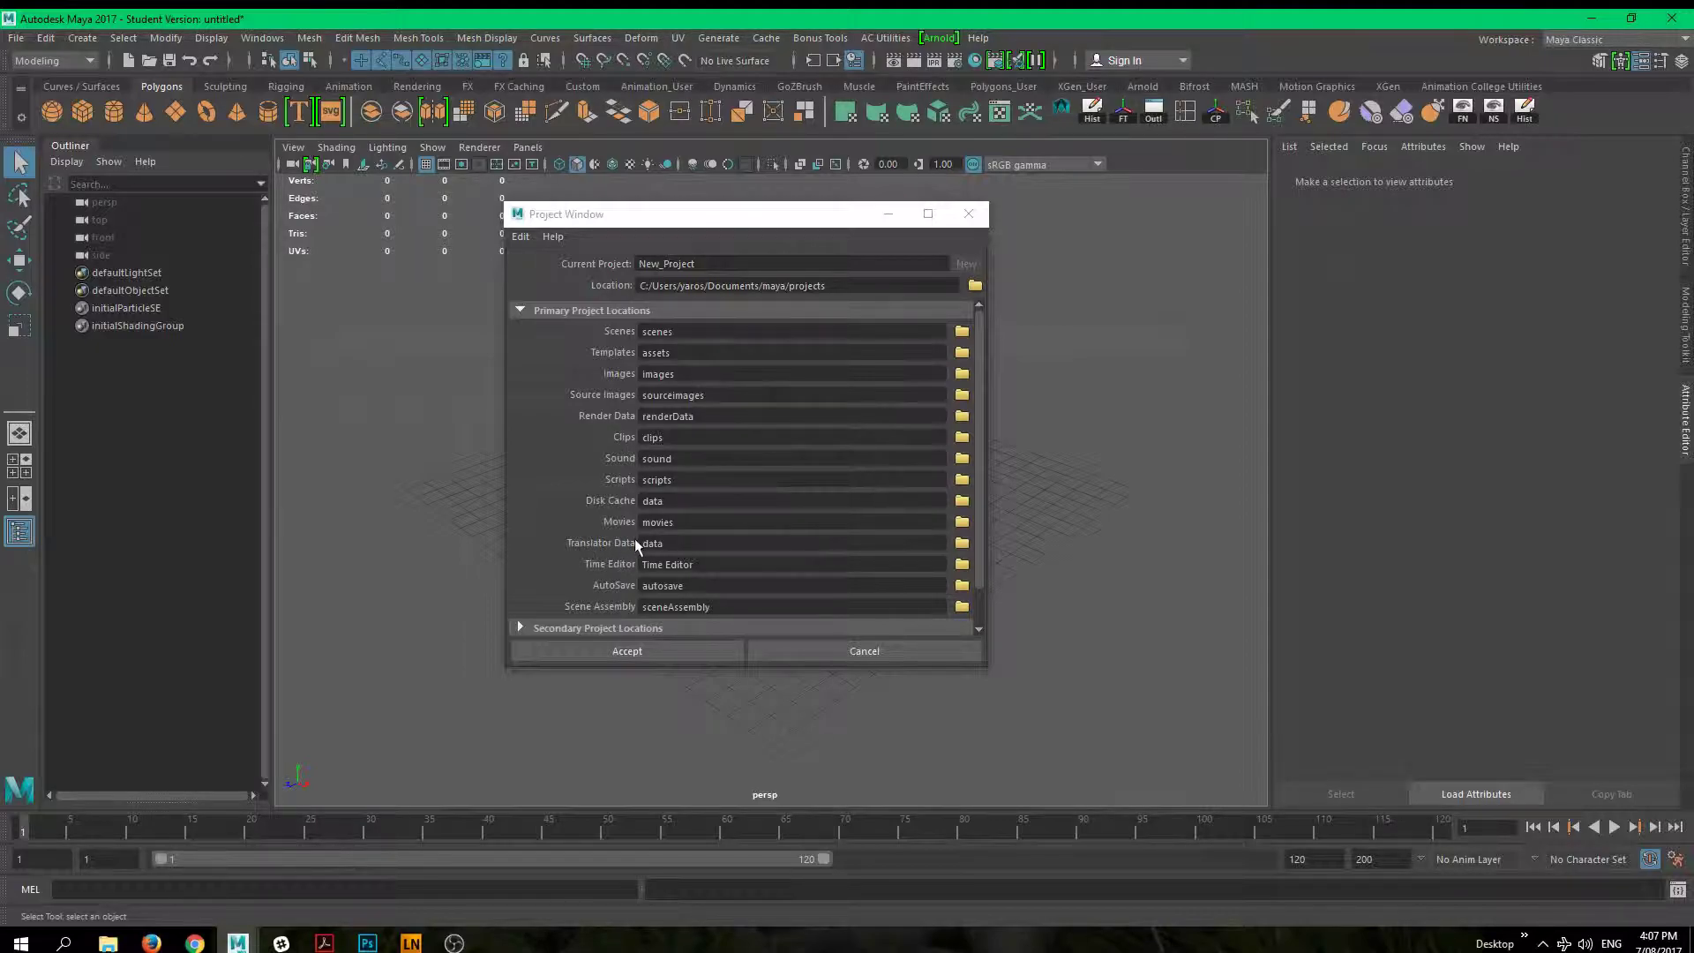
# Step: Clear the Translator Data and Clips locations of New_Project and accept the project setup
pyautogui.doubleClick(669, 543)
pyautogui.press('BackSpace')
pyautogui.doubleClick(677, 441)
pyautogui.press('BackSpace')
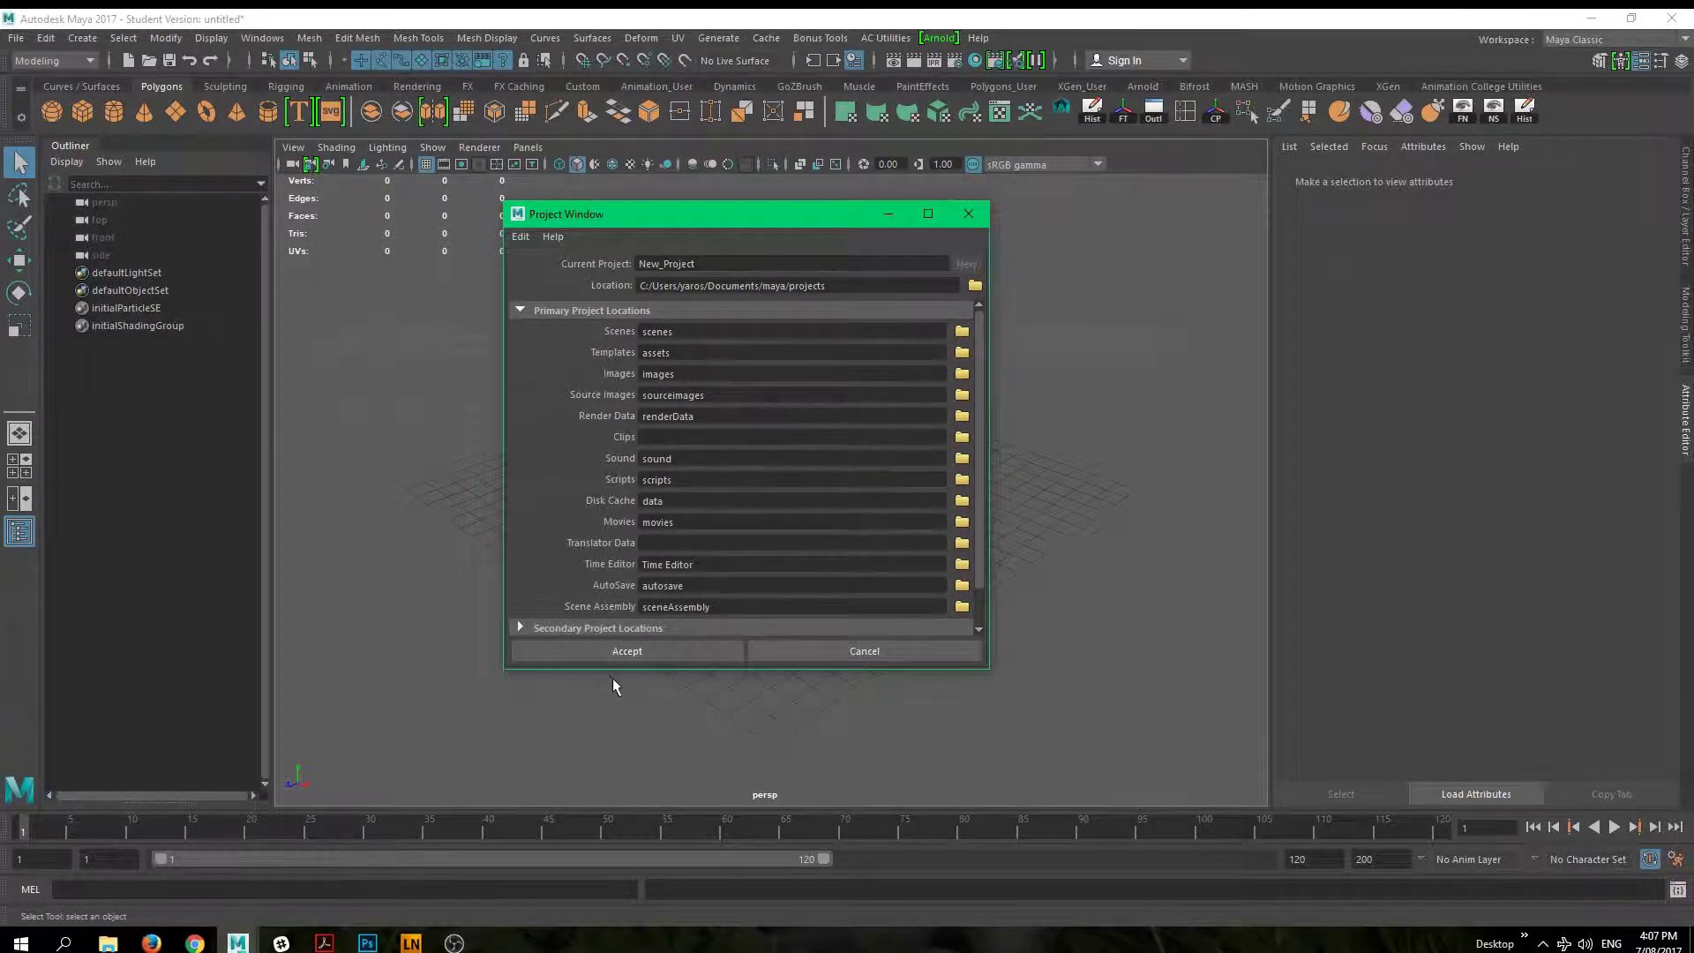
pyautogui.click(580, 654)
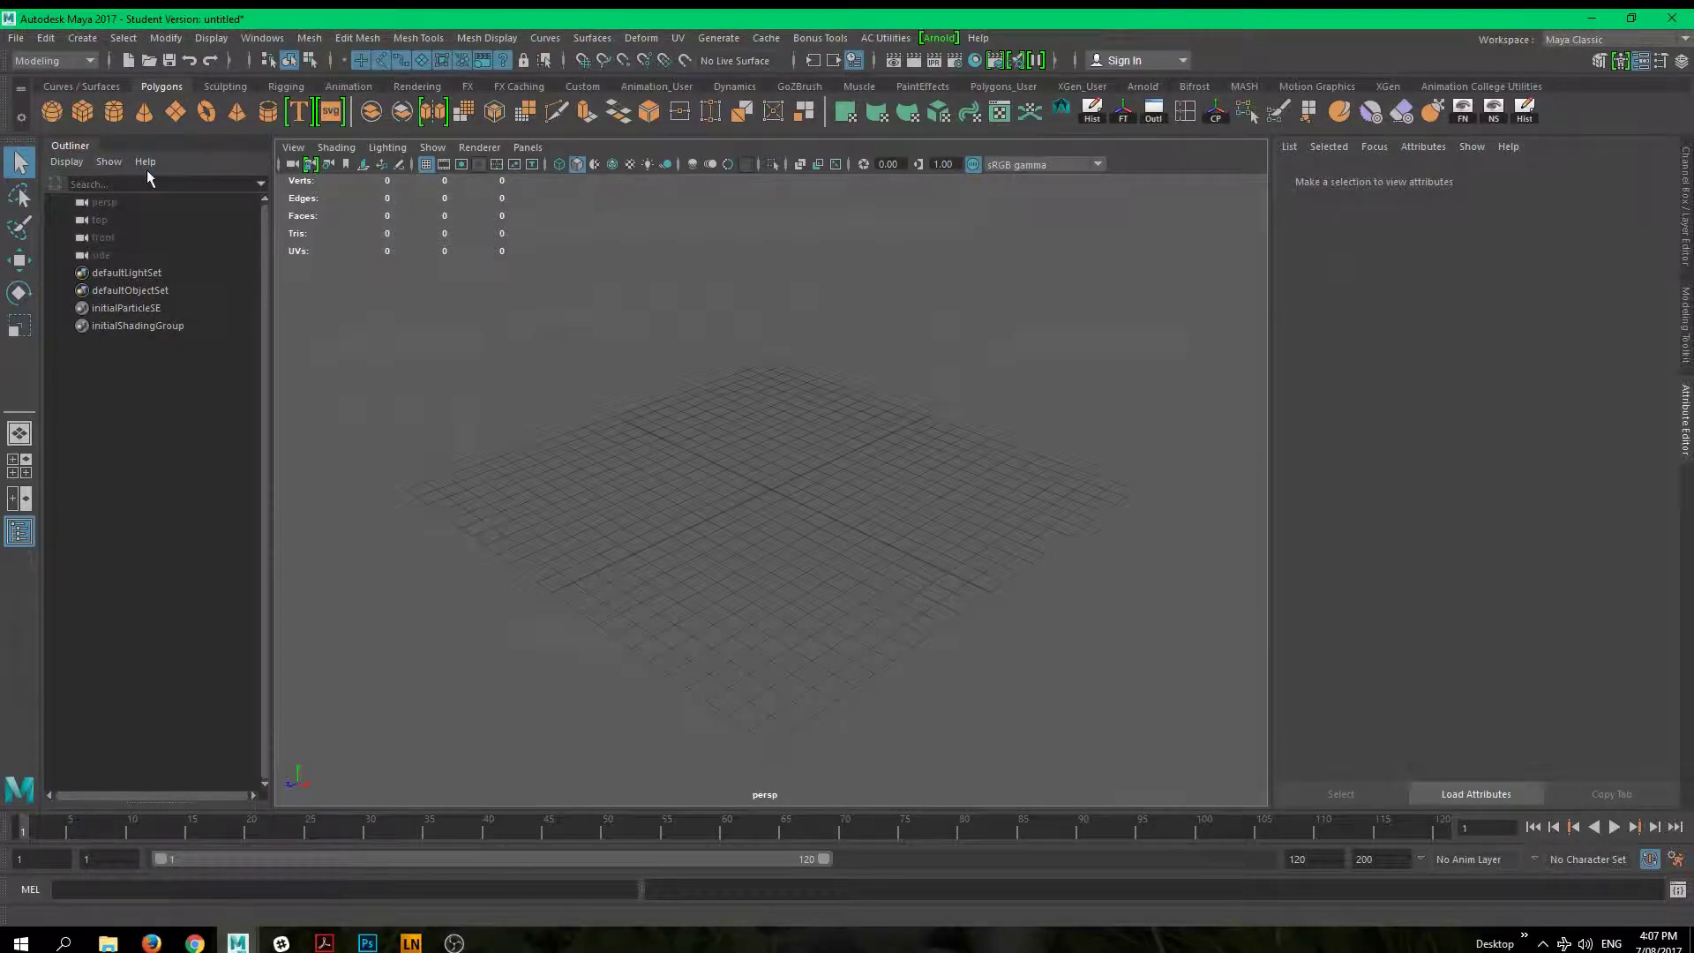
# Step: Create a polygon cylinder and move it away from the grid's centre
pyautogui.click(115, 112)
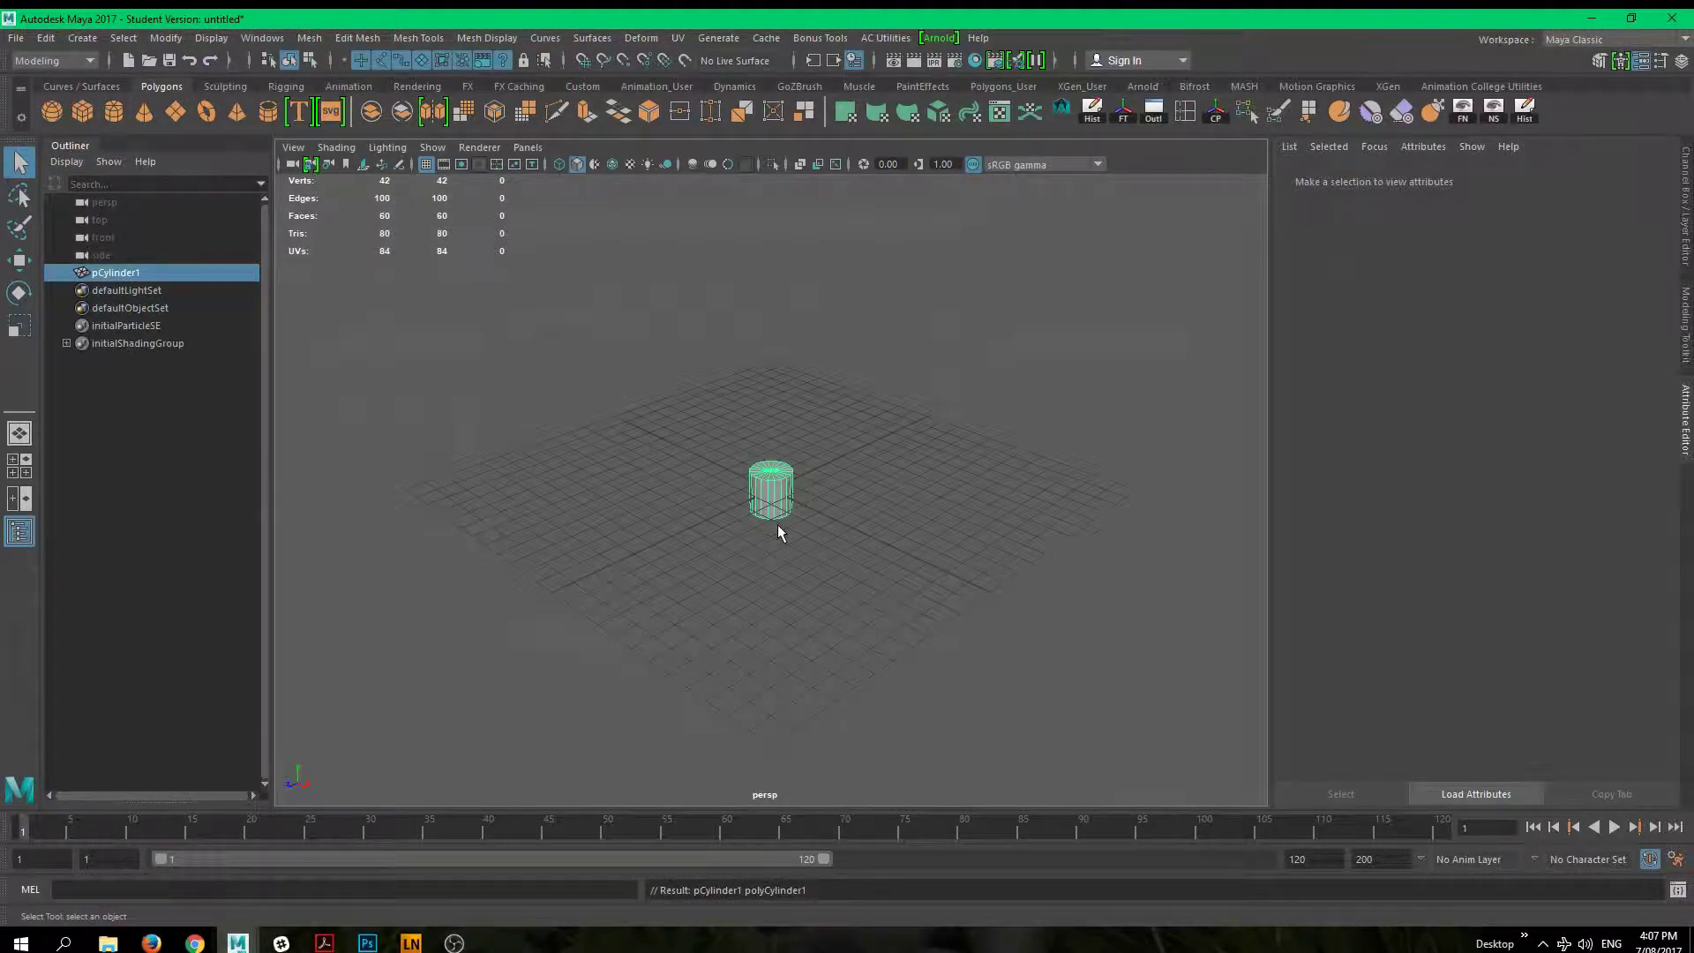
pyautogui.press('r')
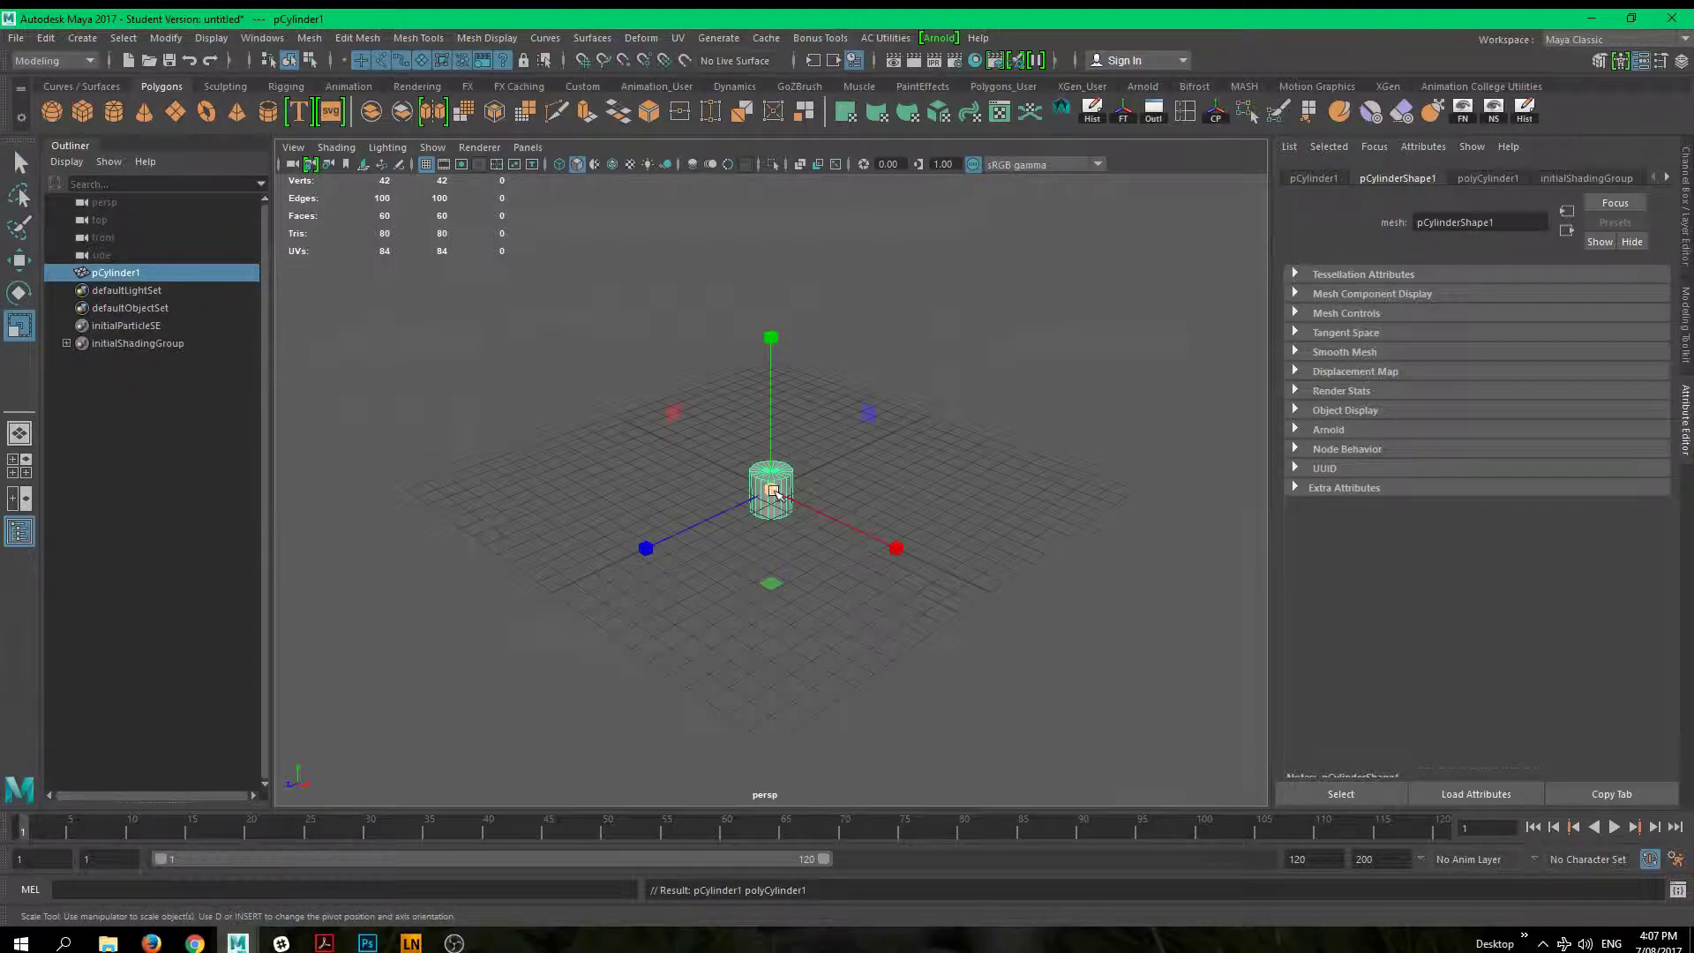
pyautogui.press('w')
pyautogui.moveTo(776, 487); pyautogui.dragTo(683, 482)
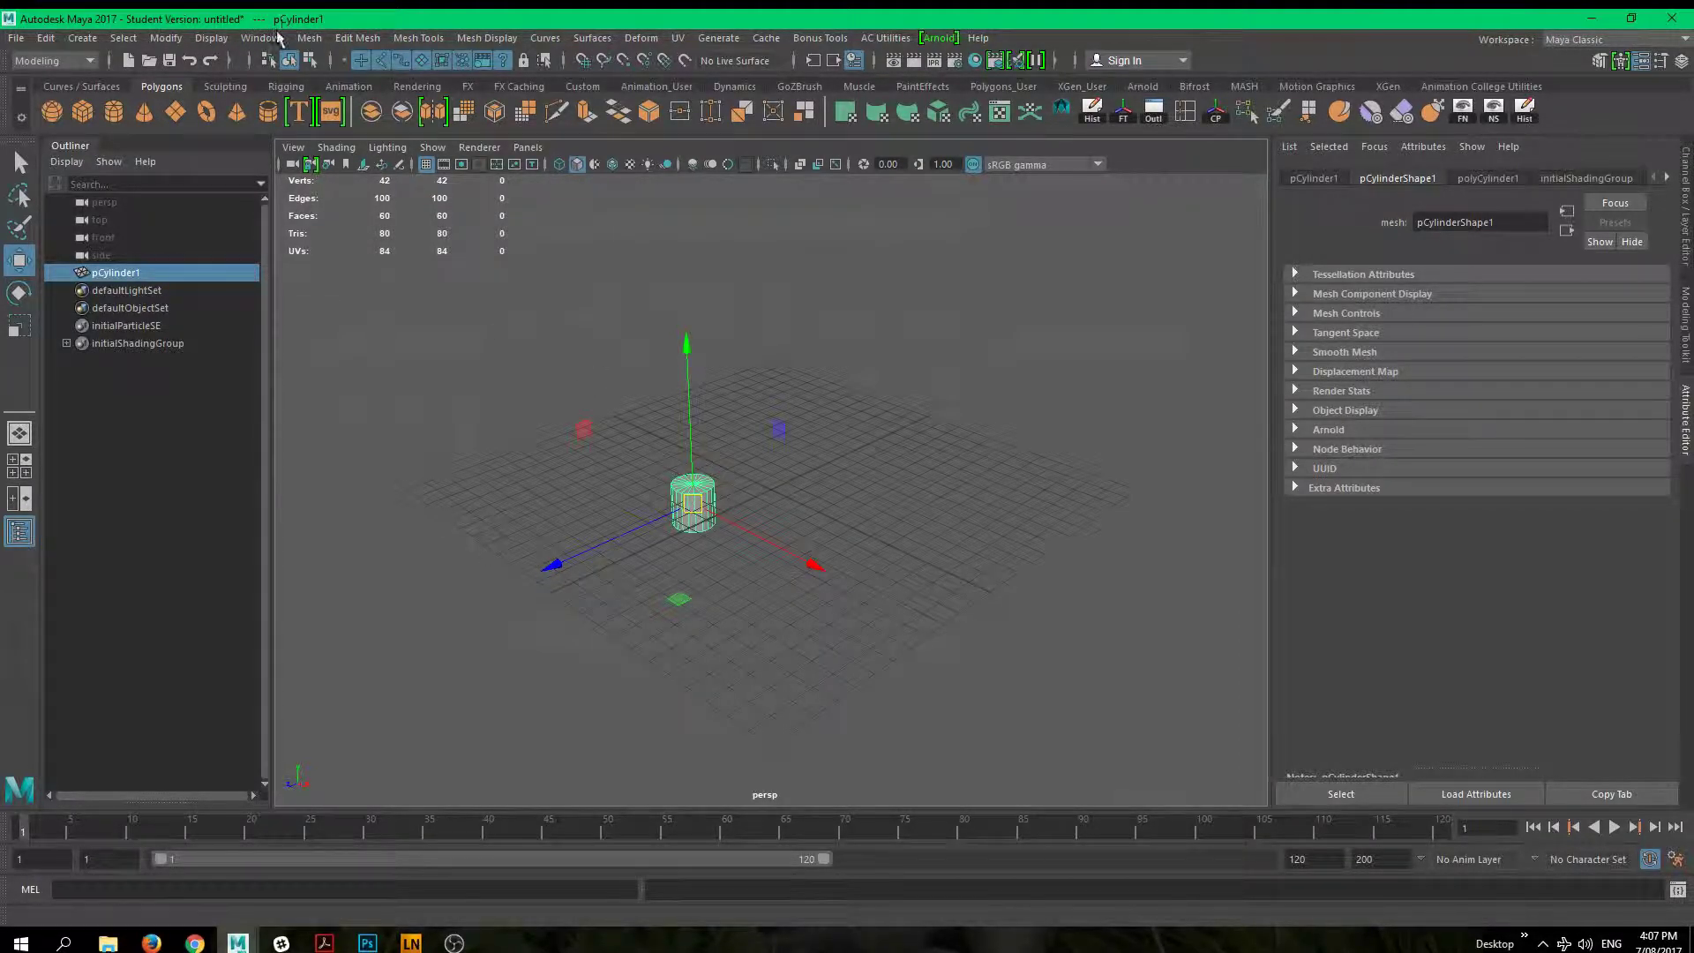
# Step: Save the scene as project_01 in Maya ASCII format in New_Project's scenes folder, continuing past the student version notice
pyautogui.click(17, 39)
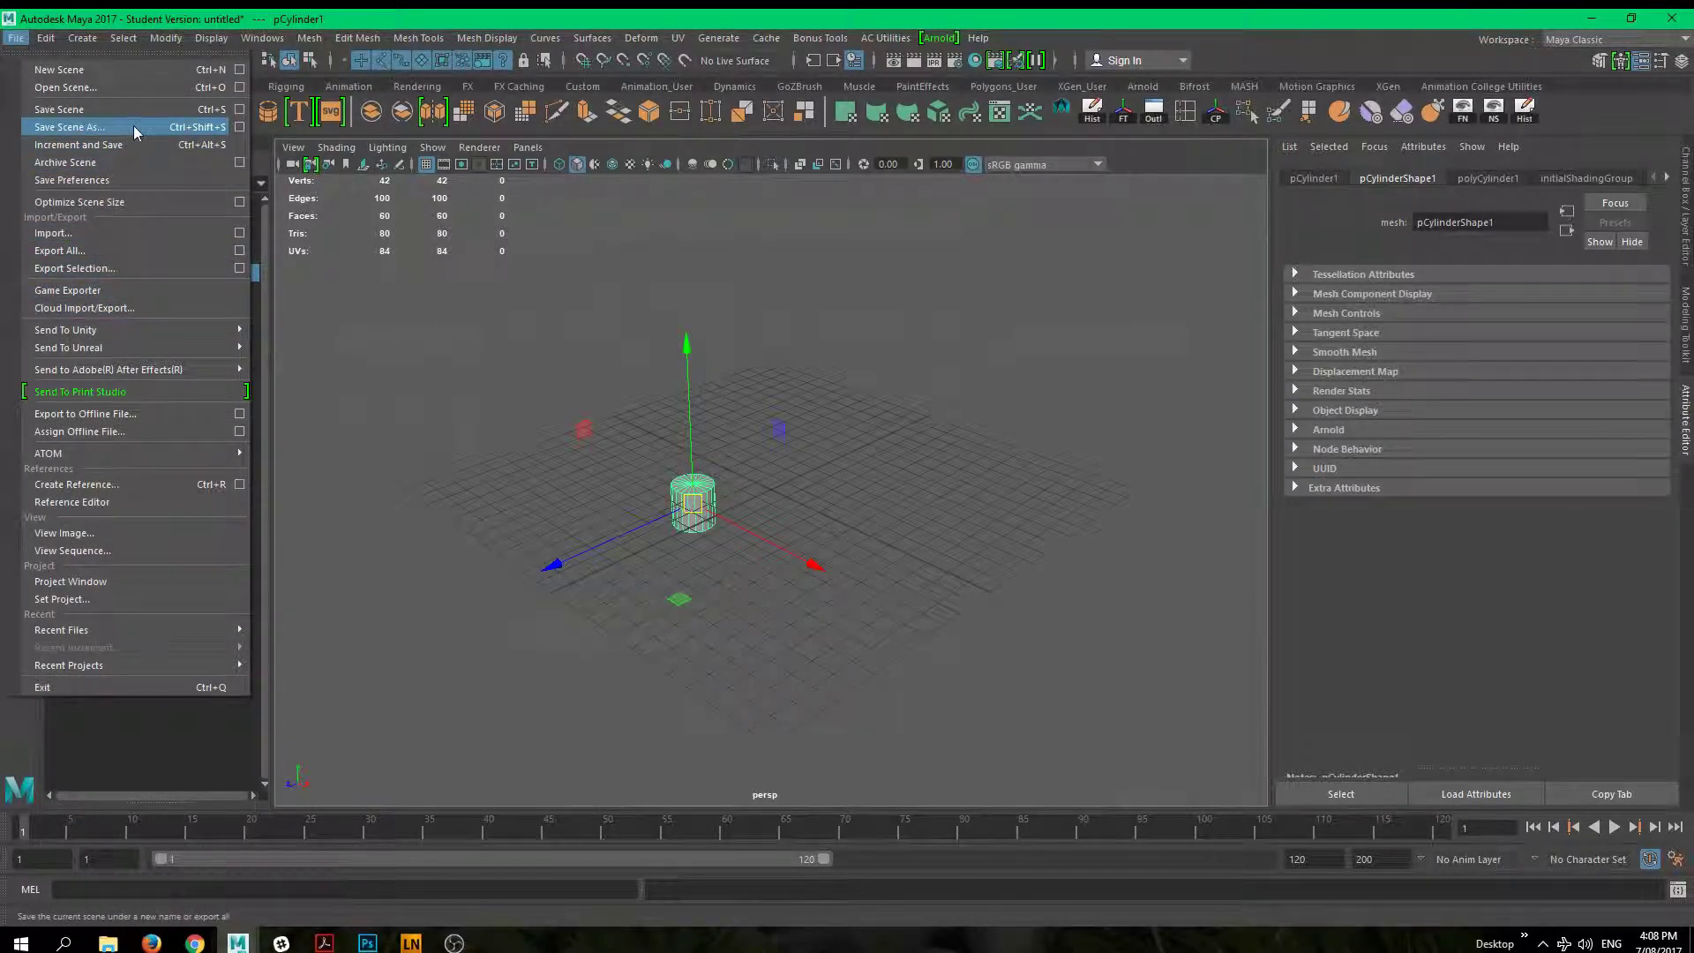
pyautogui.click(100, 129)
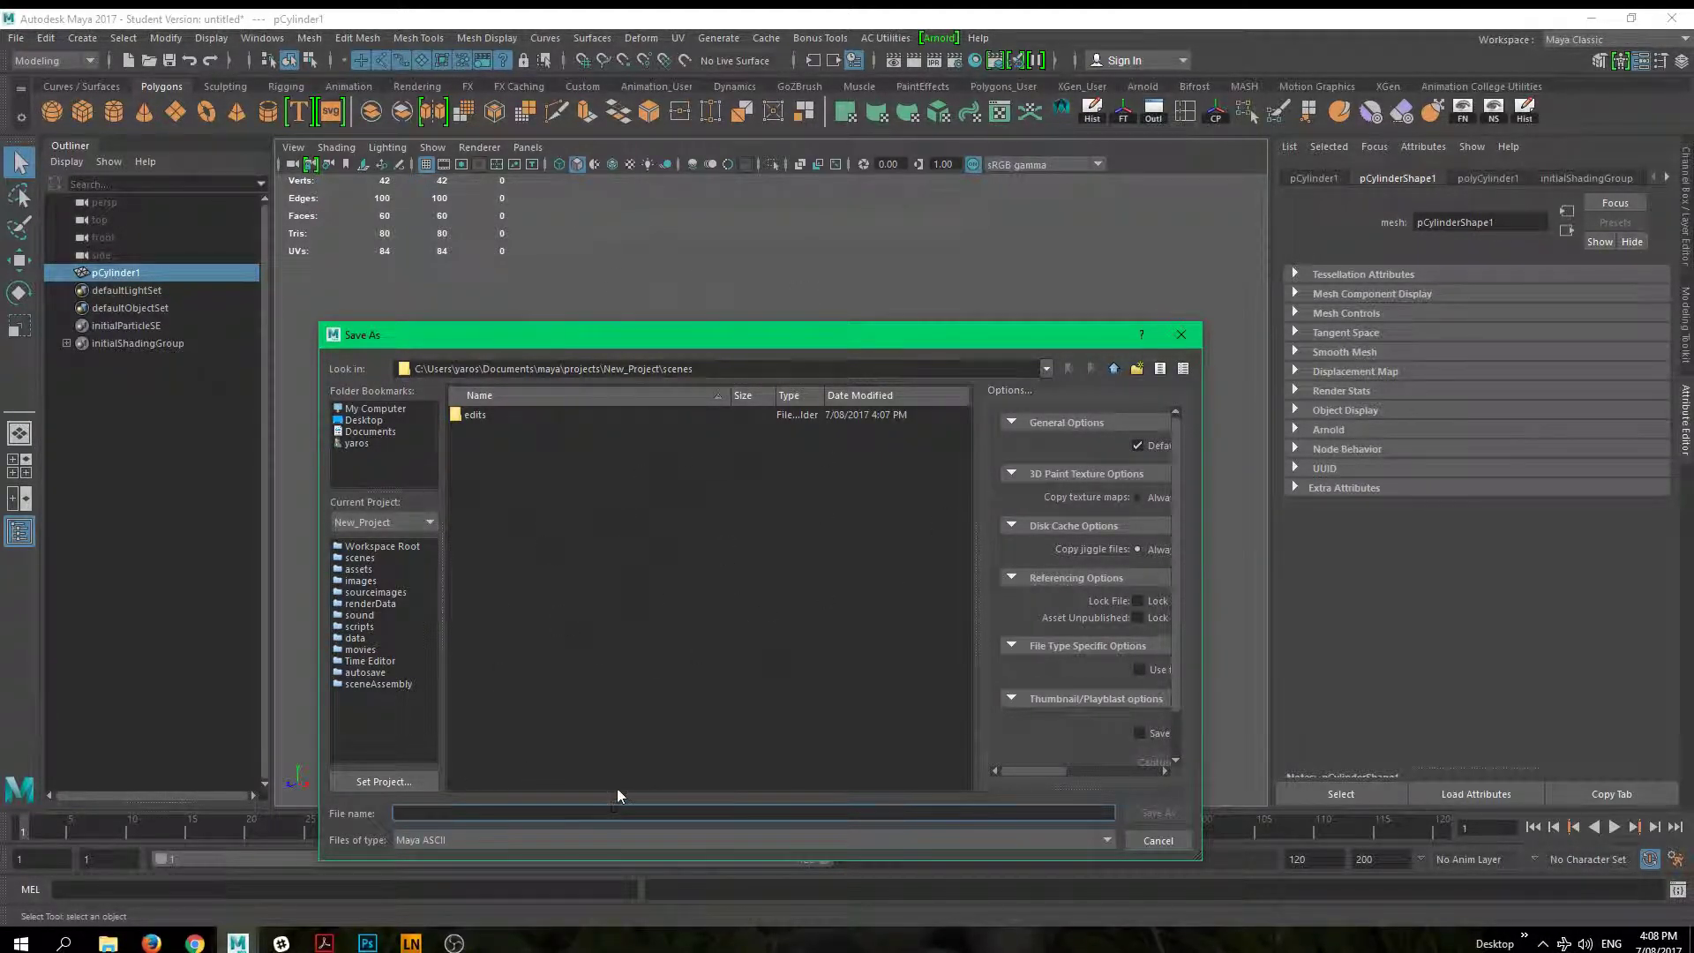
pyautogui.write('cylinder')
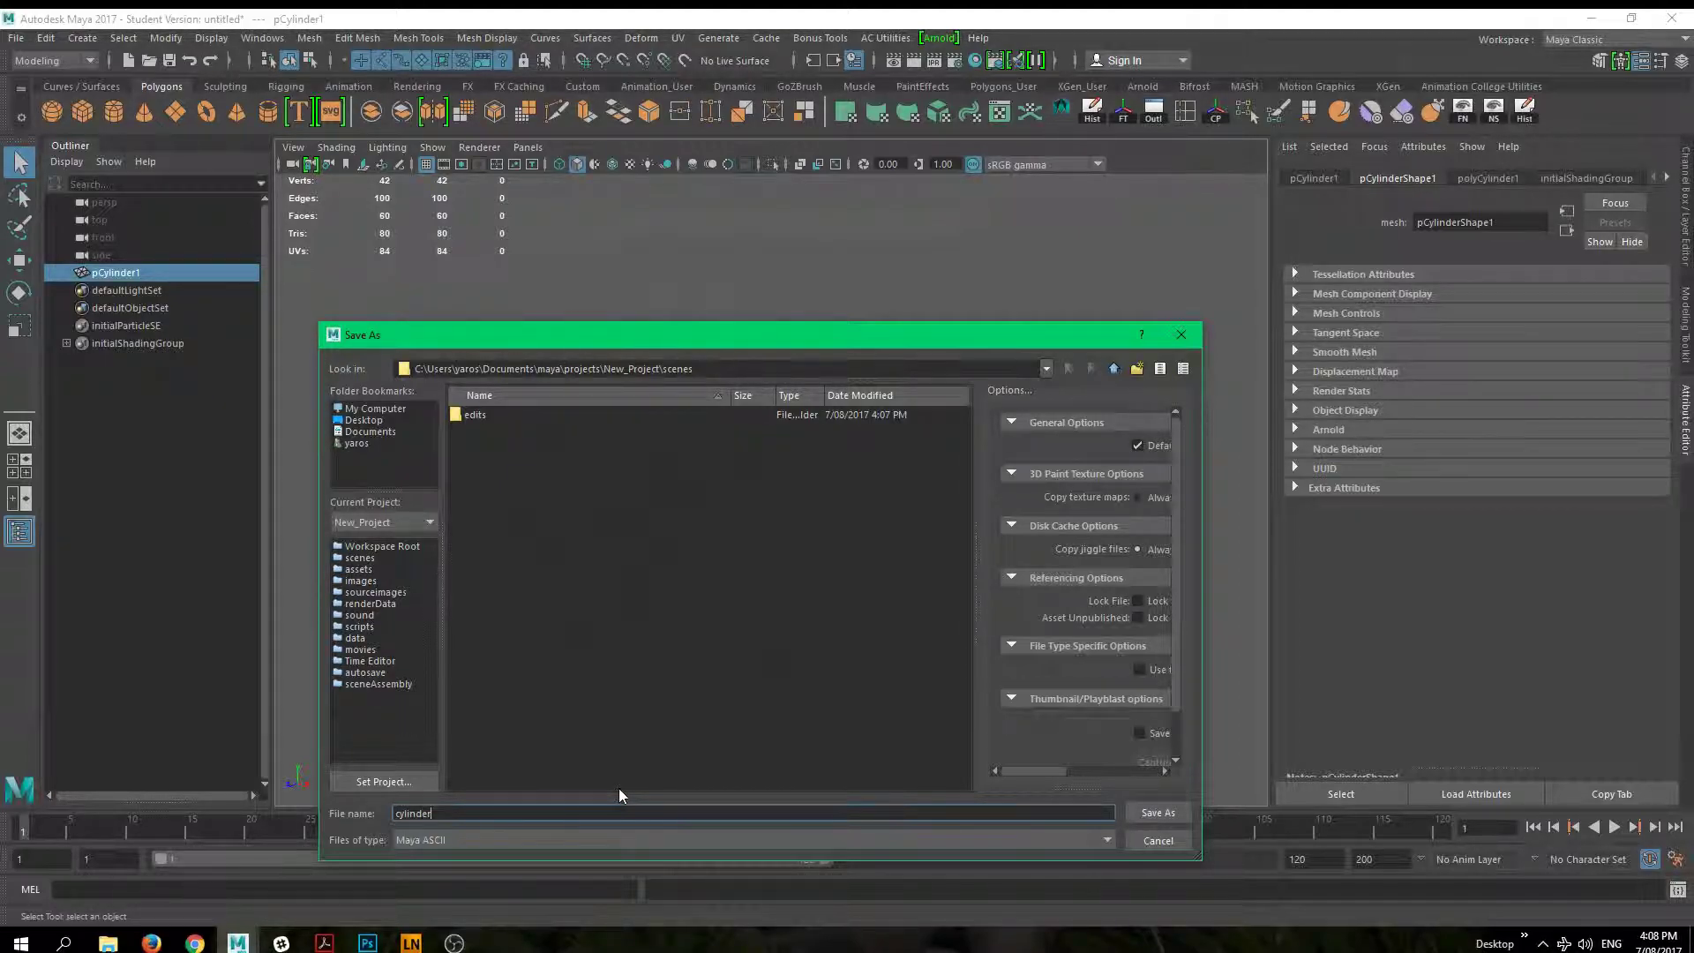
pyautogui.hotkey('ctrl', 'BackSpace')
pyautogui.write('project_01')
pyautogui.click(469, 840)
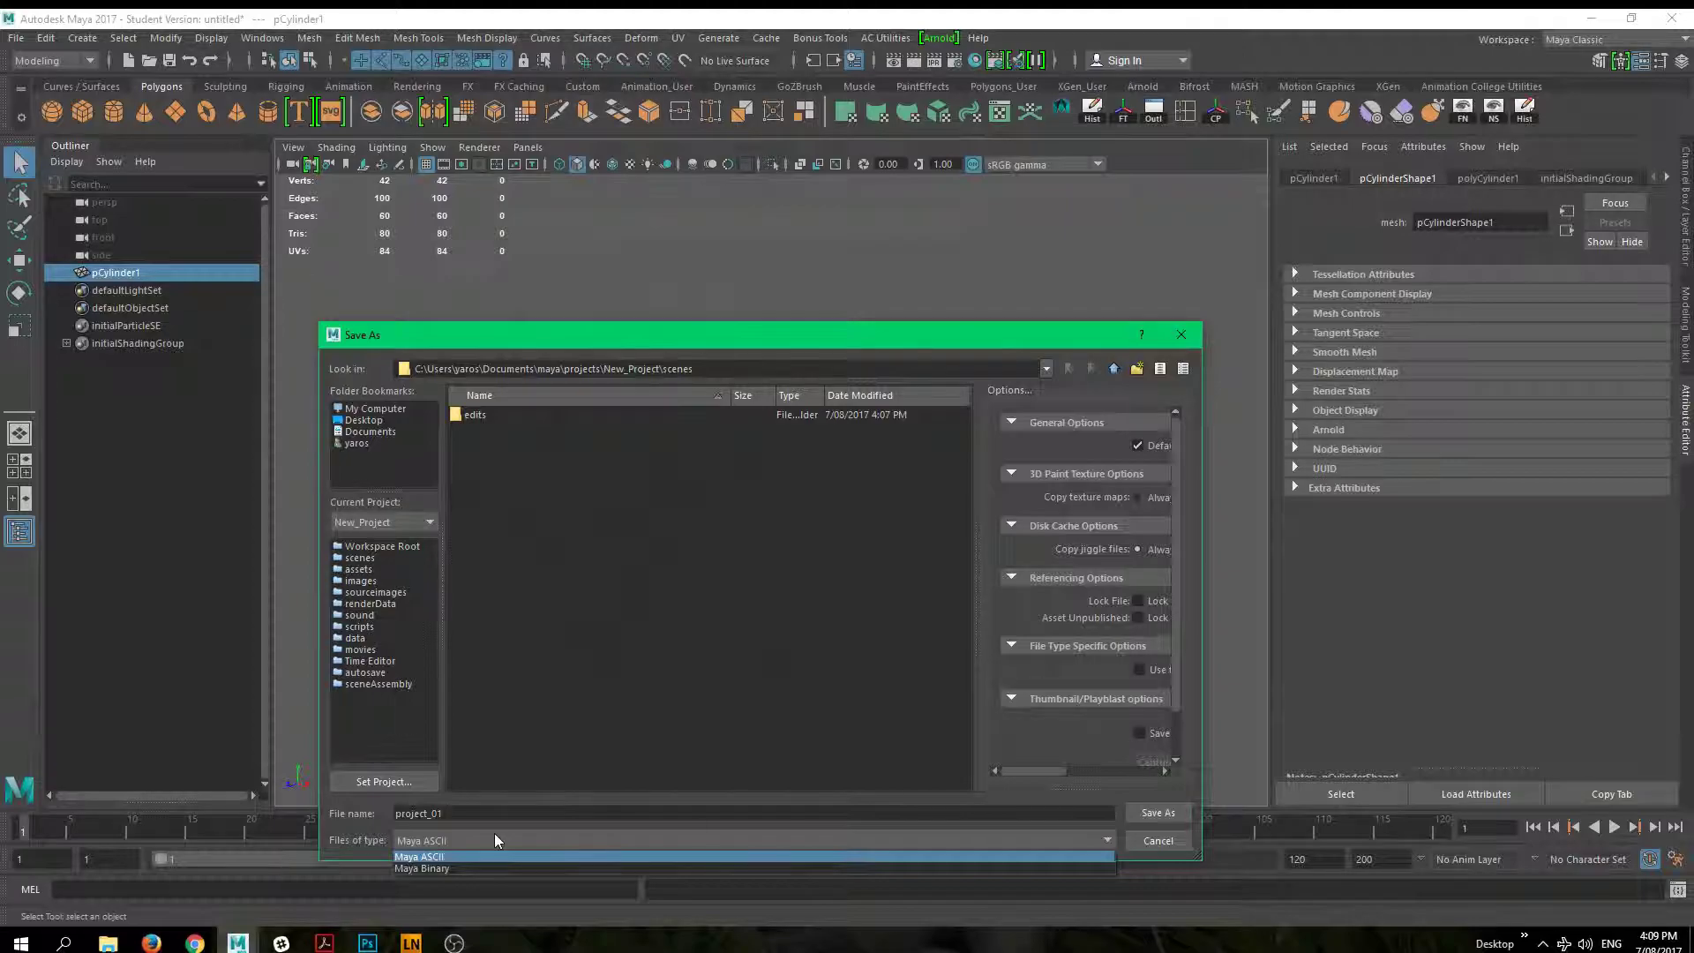
pyautogui.click(494, 854)
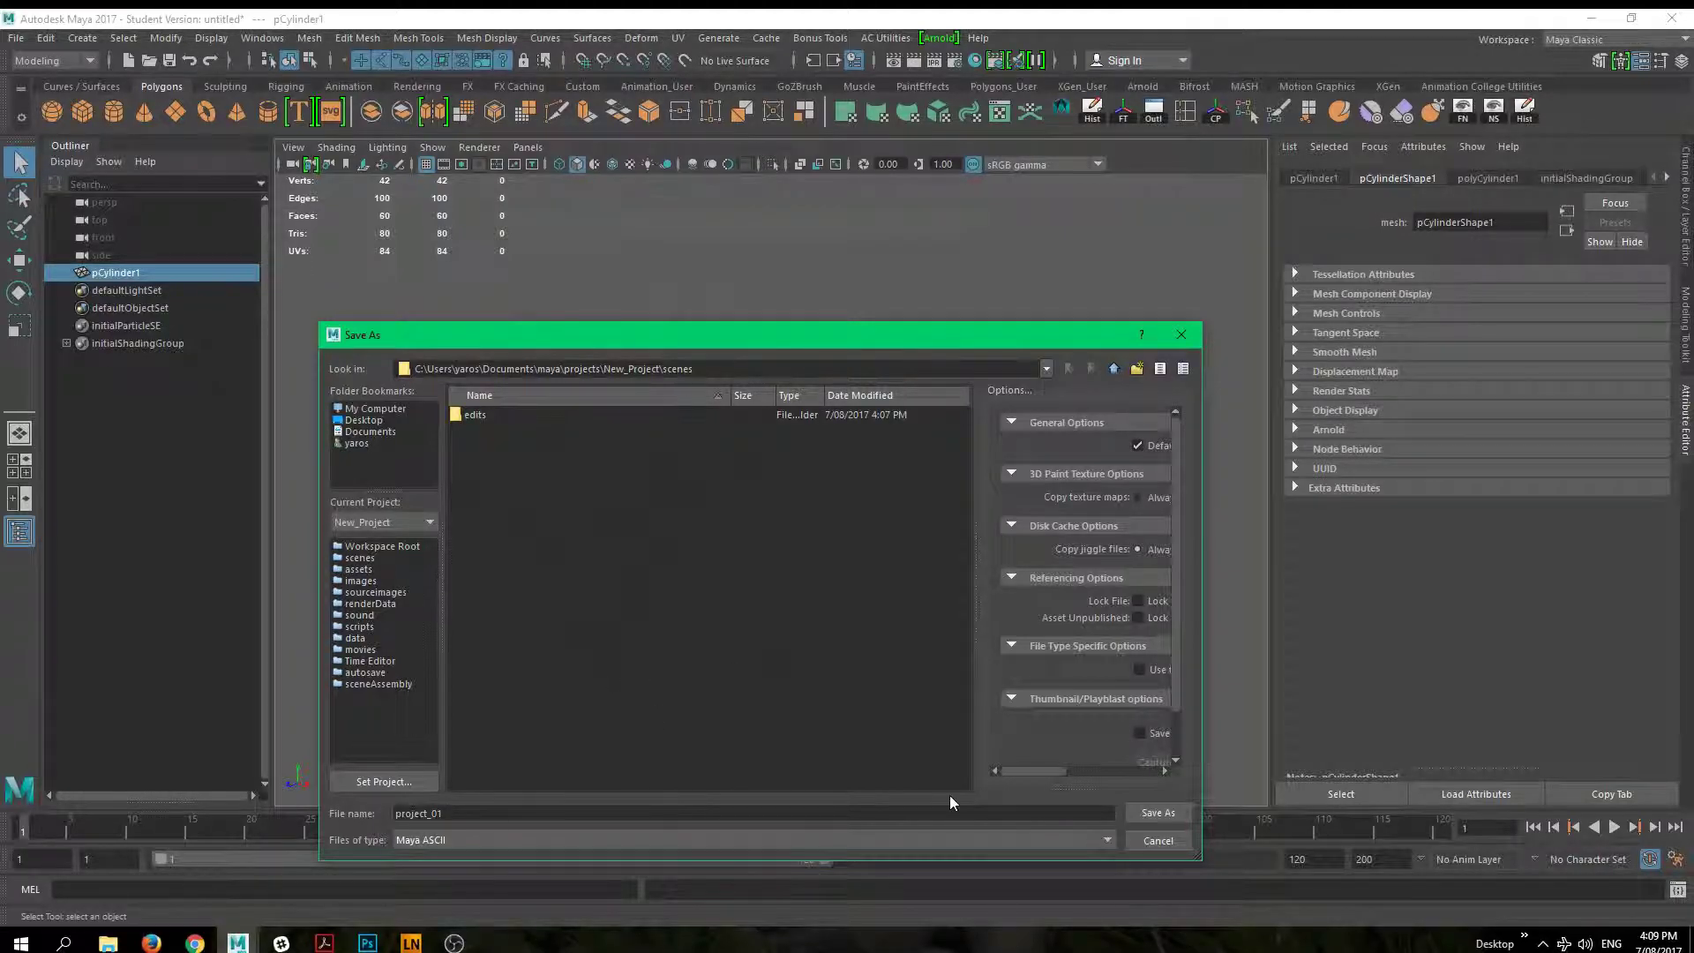
pyautogui.click(1159, 812)
pyautogui.click(1165, 813)
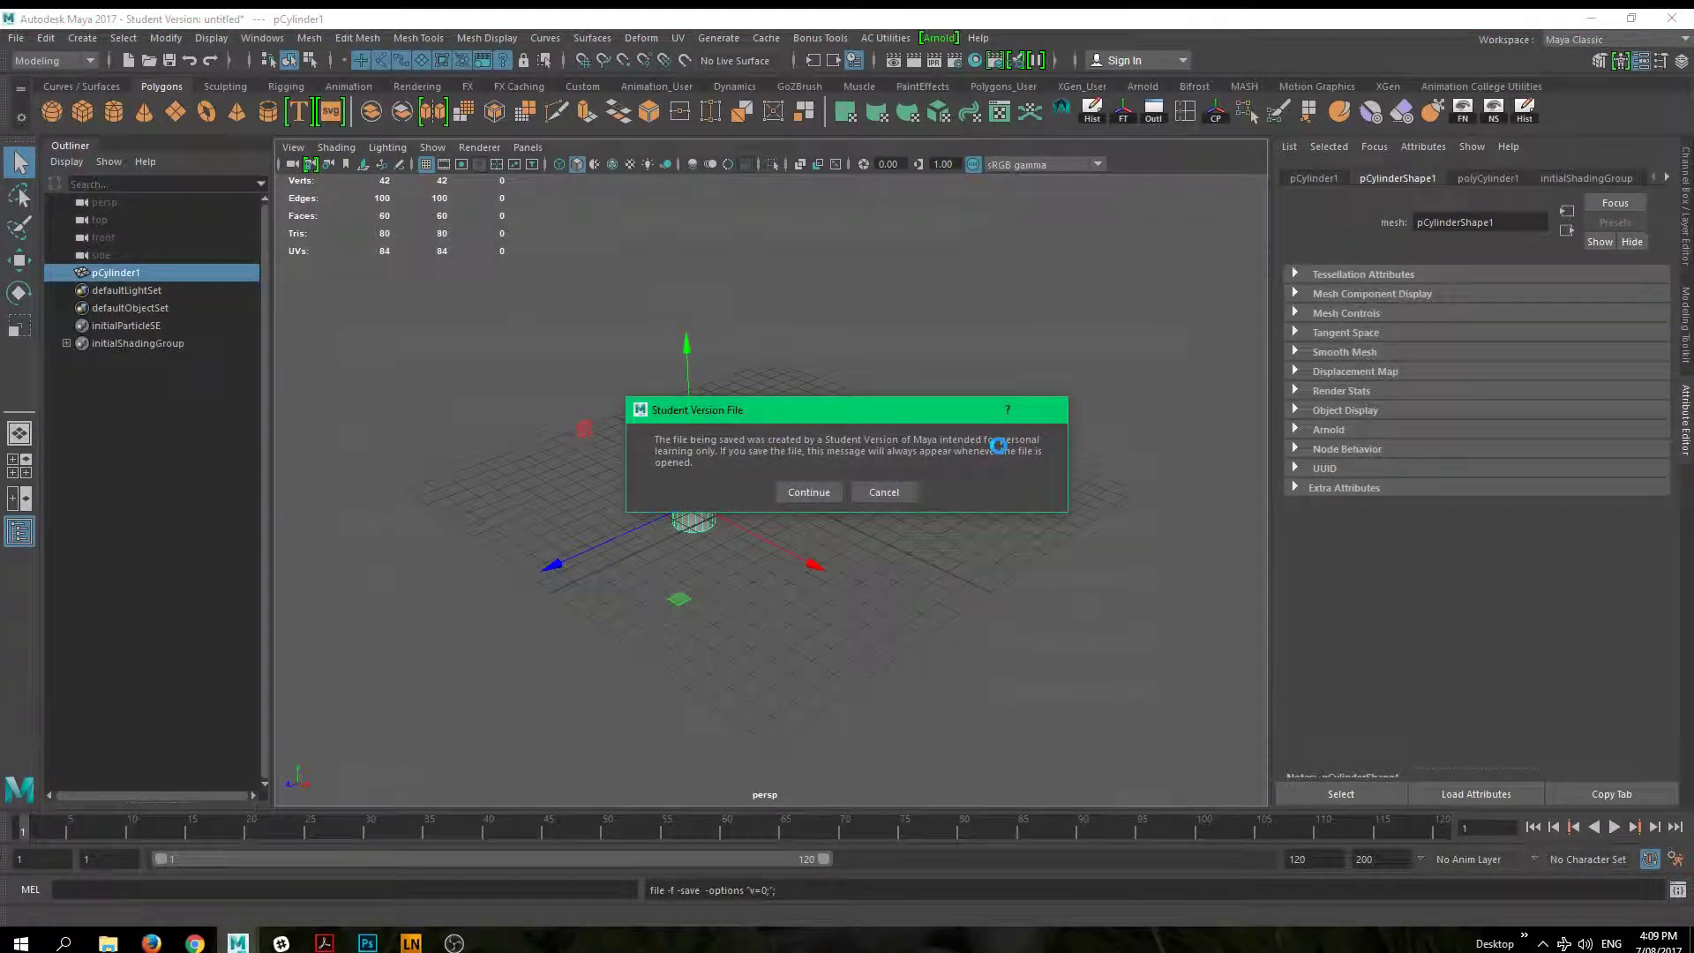
pyautogui.click(795, 484)
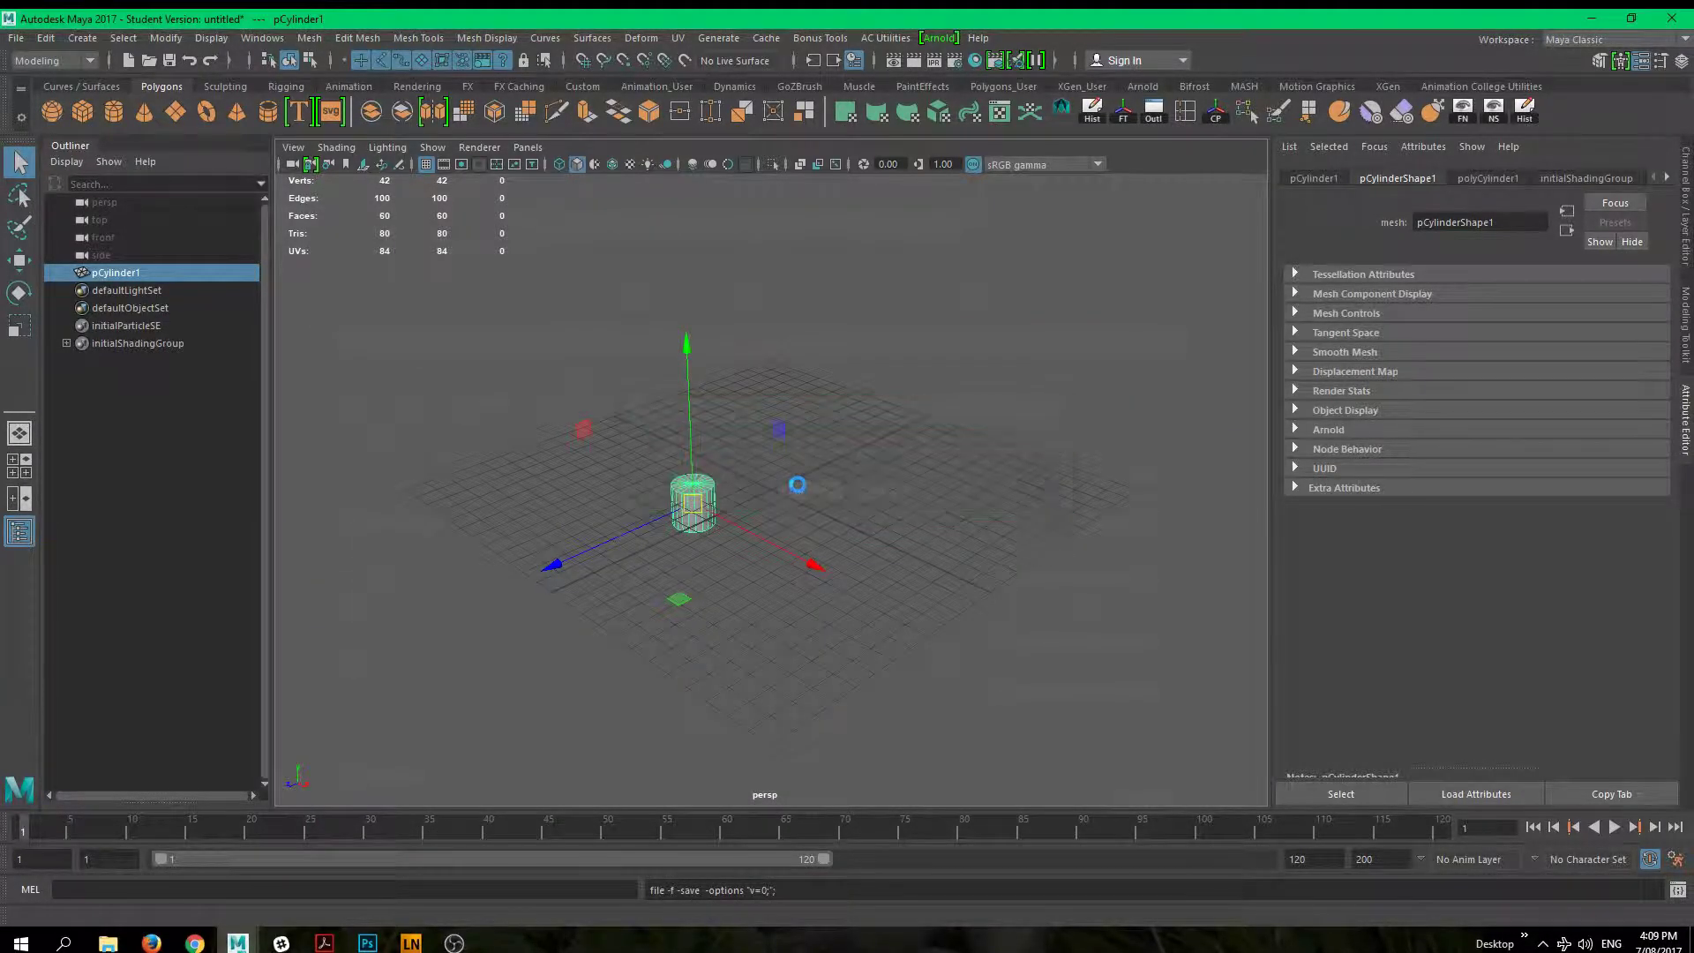
# Step: Delete the cylinder from the scene
pyautogui.click(954, 327)
pyautogui.moveTo(555, 371); pyautogui.dragTo(813, 569)
pyautogui.press('Delete')
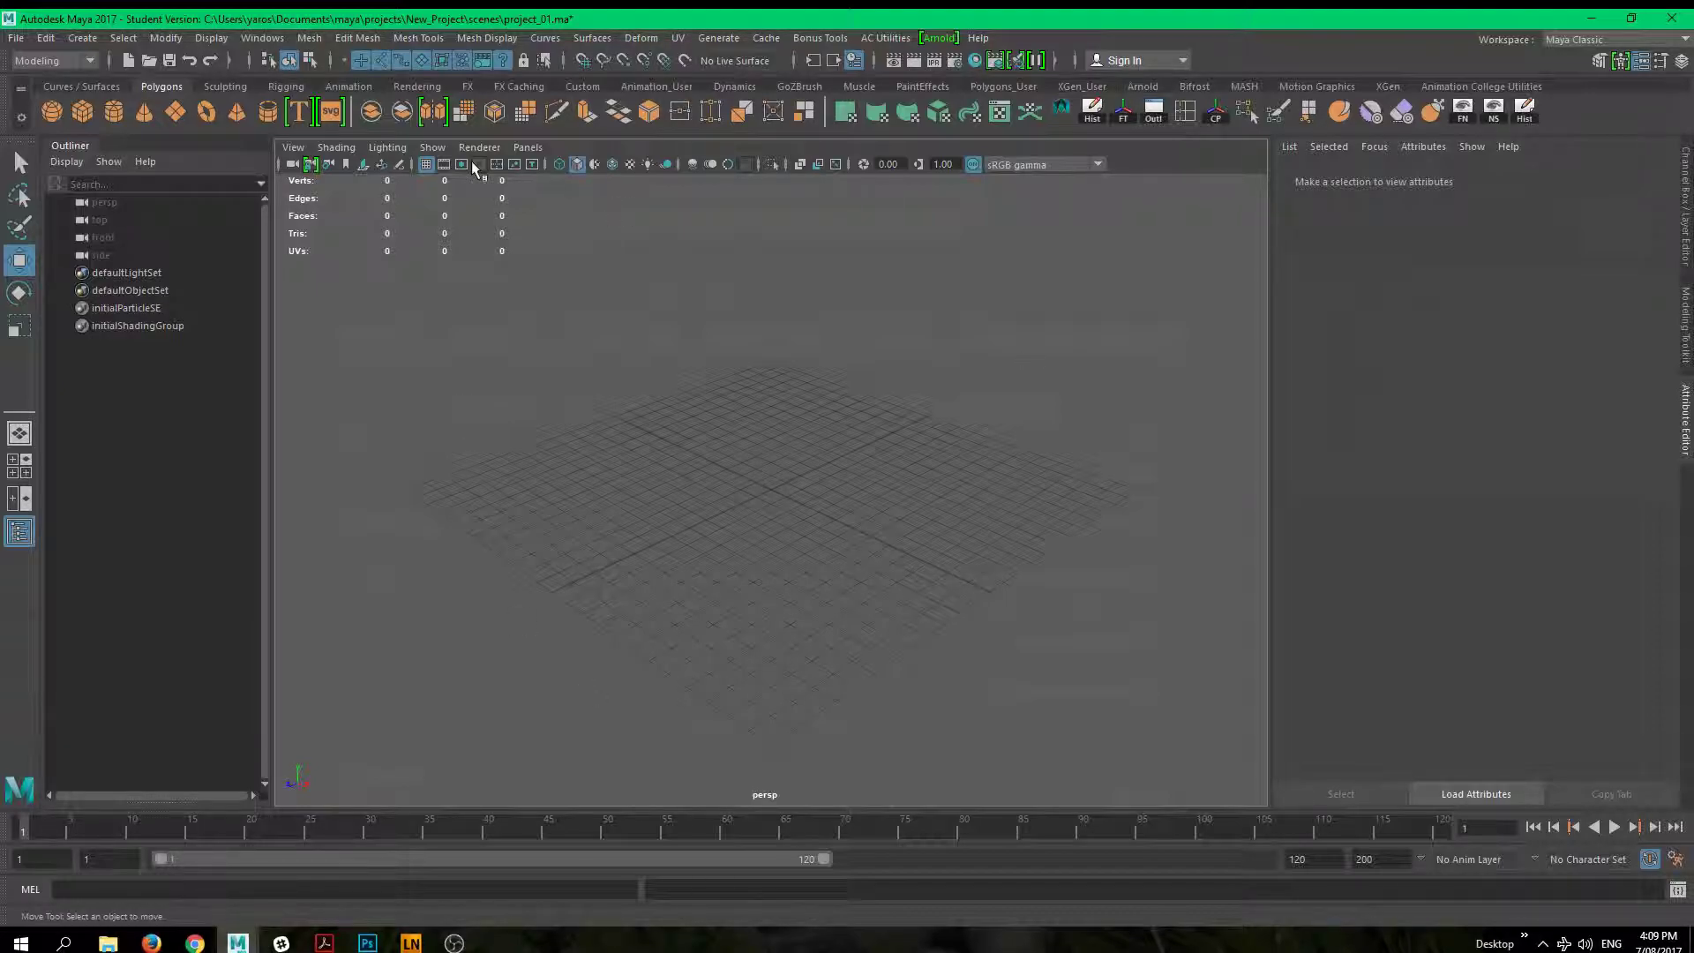
# Step: Set the current project to AnimCol_Project in the maya/projects folder
pyautogui.click(17, 39)
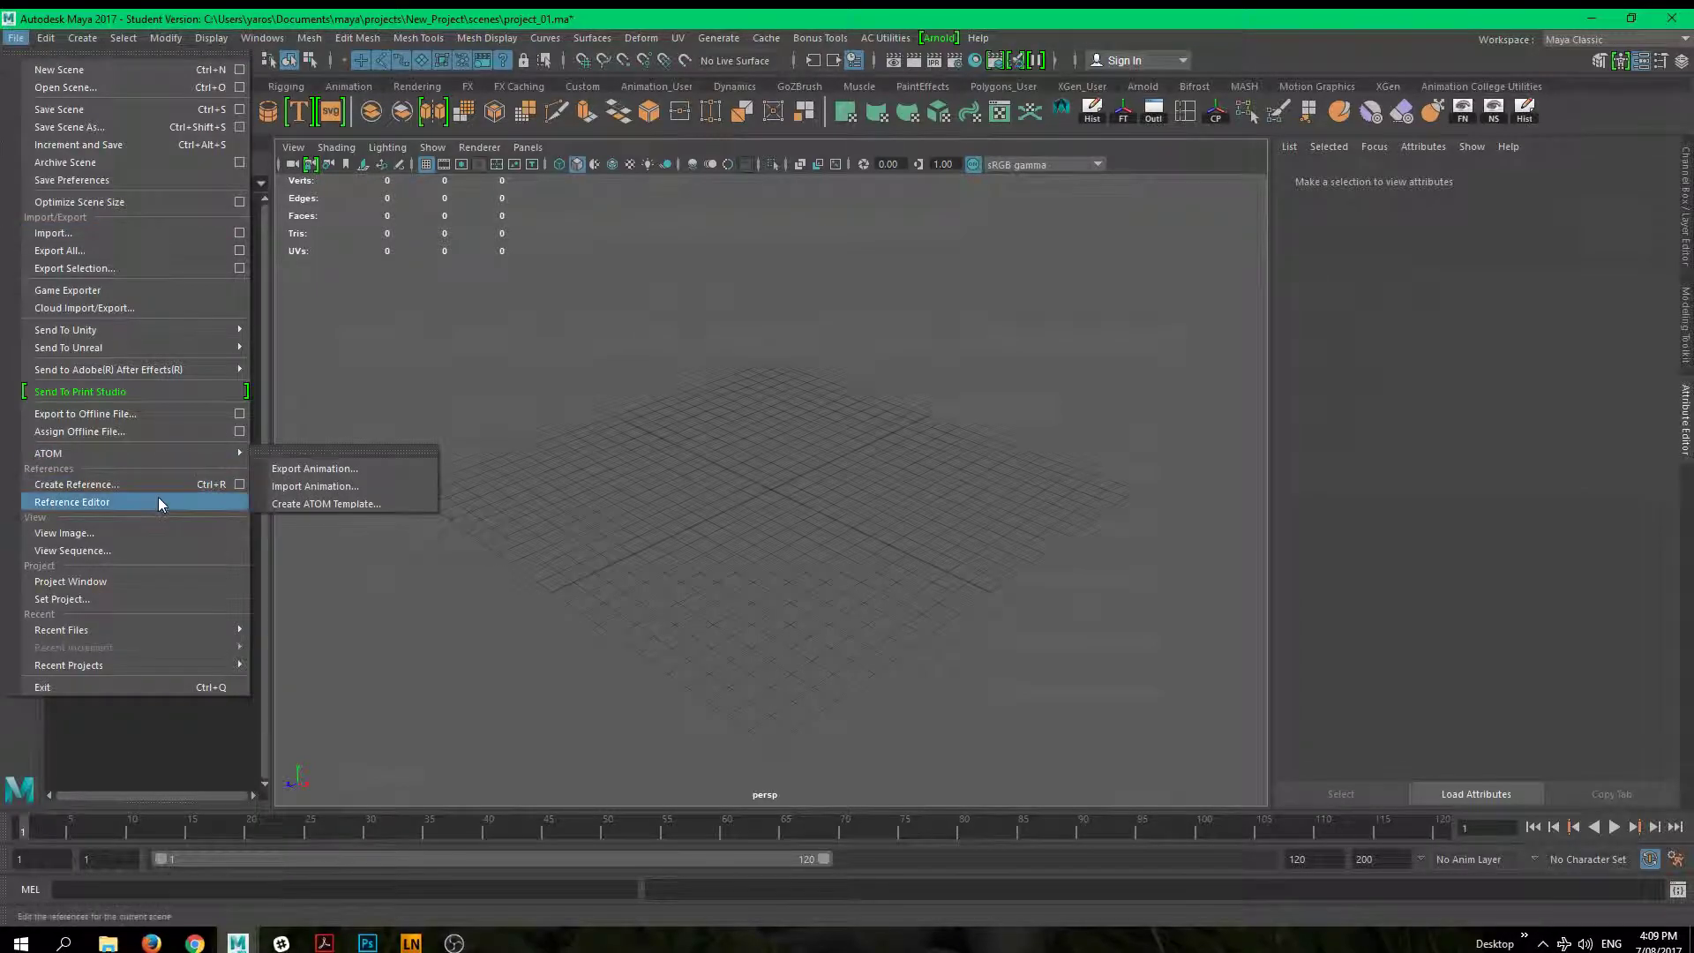
pyautogui.click(99, 601)
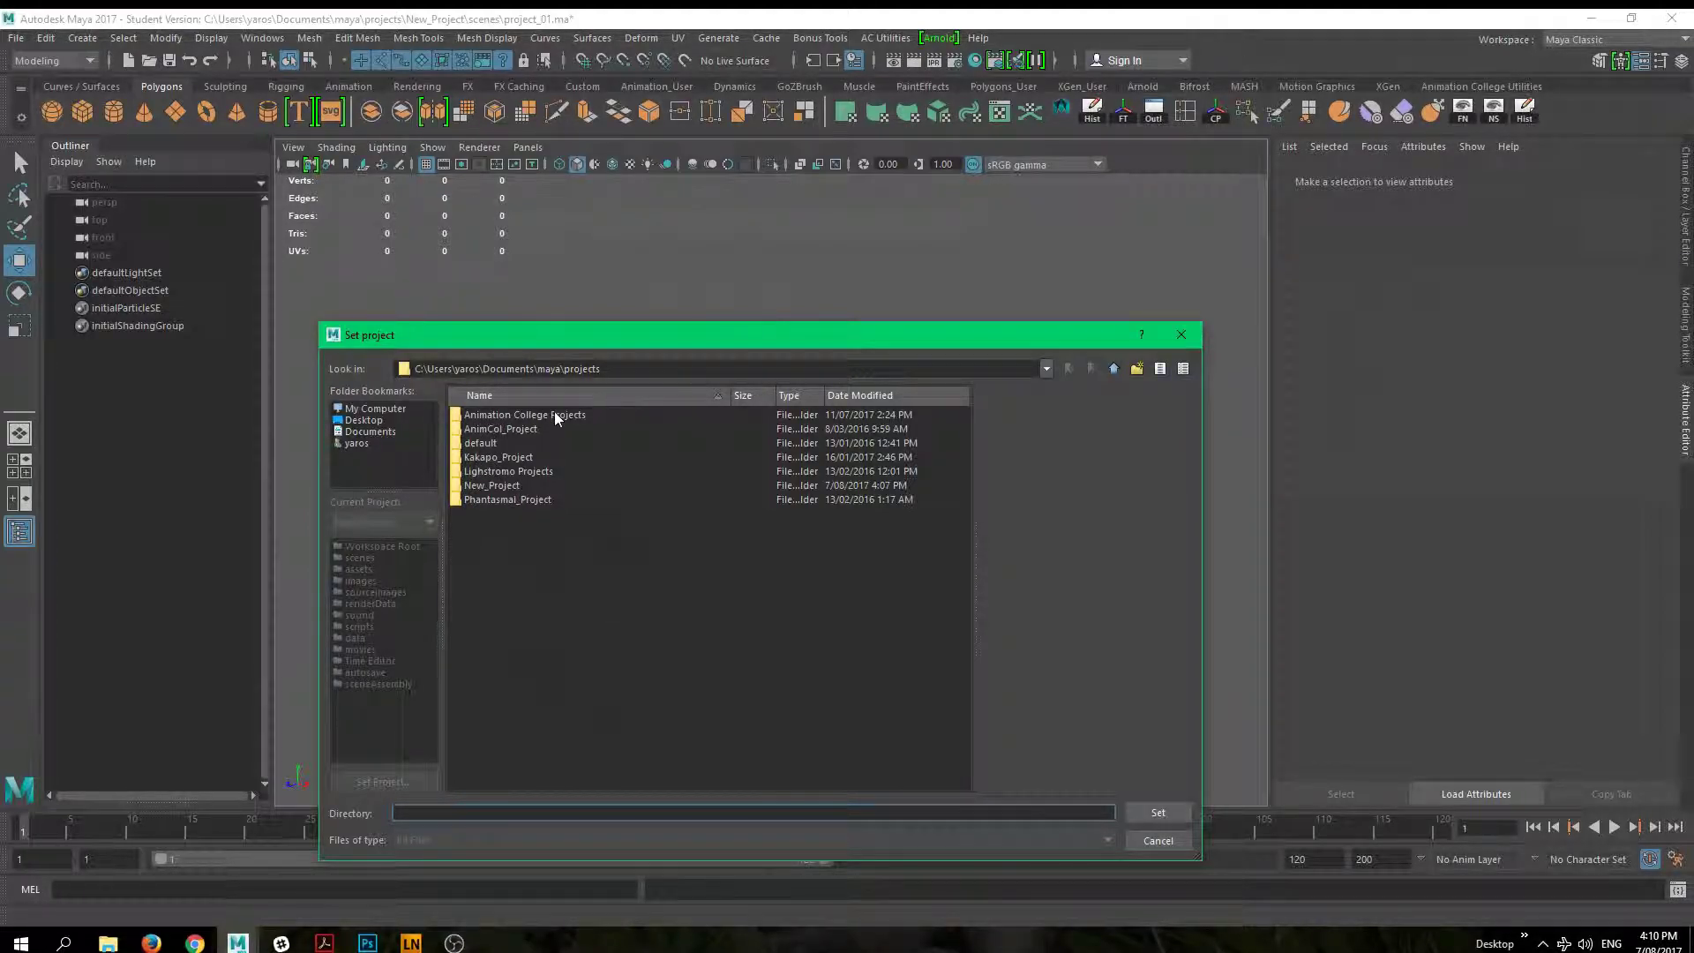
pyautogui.click(516, 429)
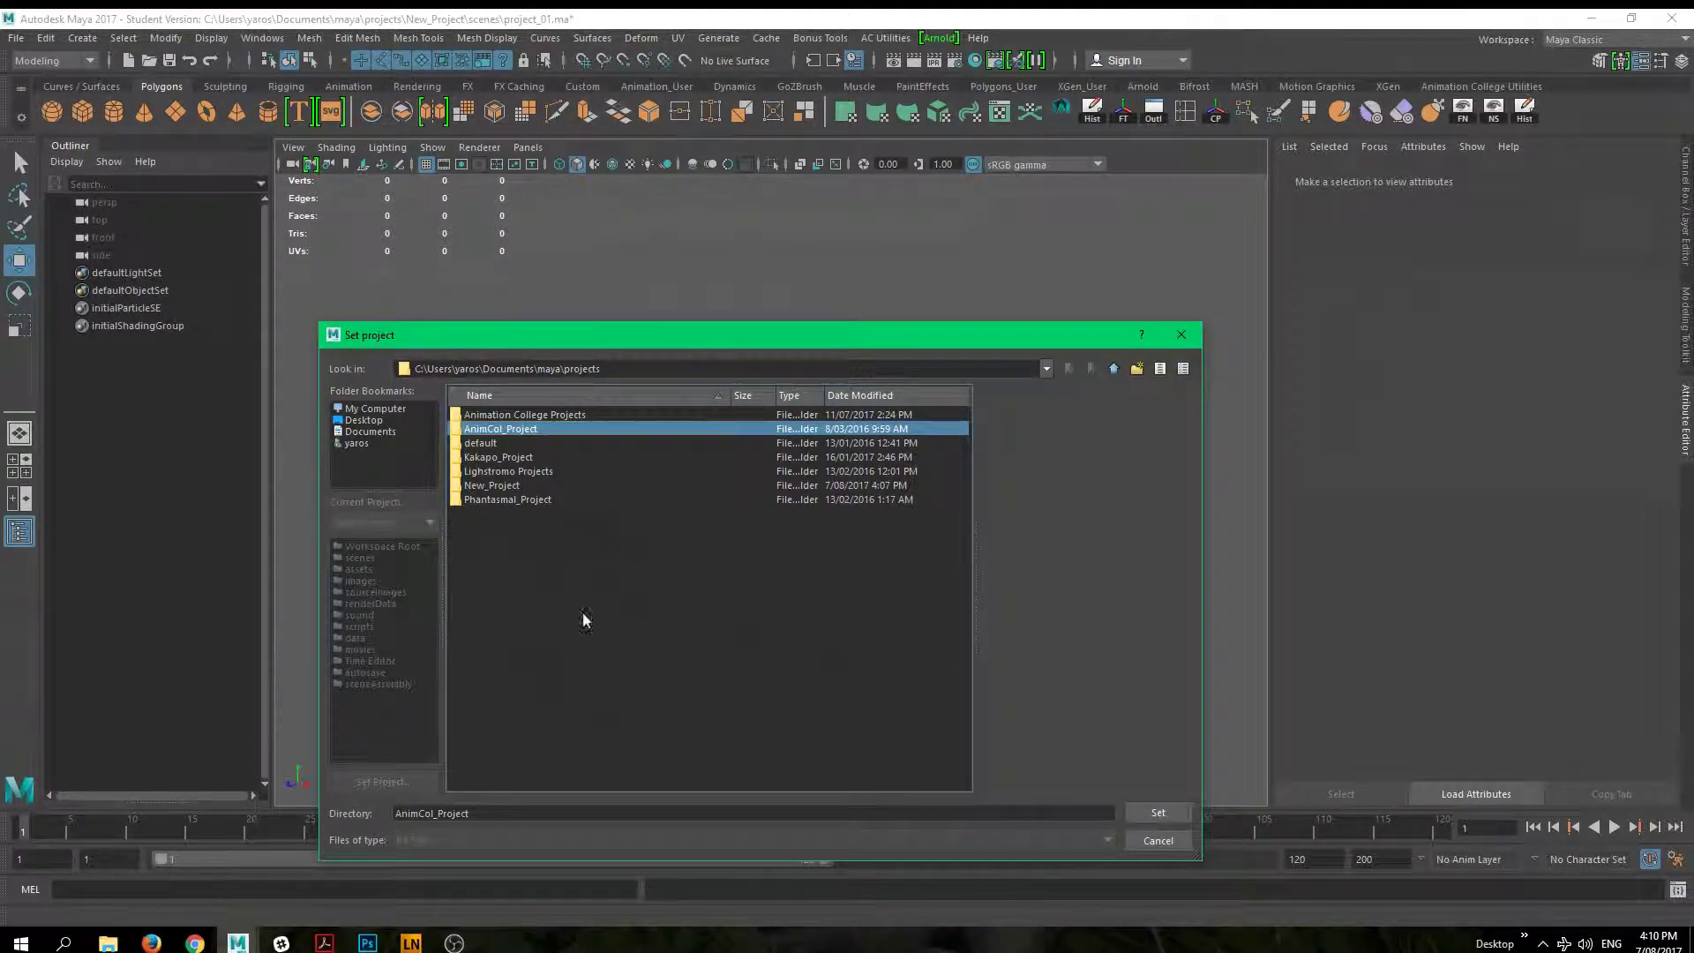
pyautogui.doubleClick(547, 429)
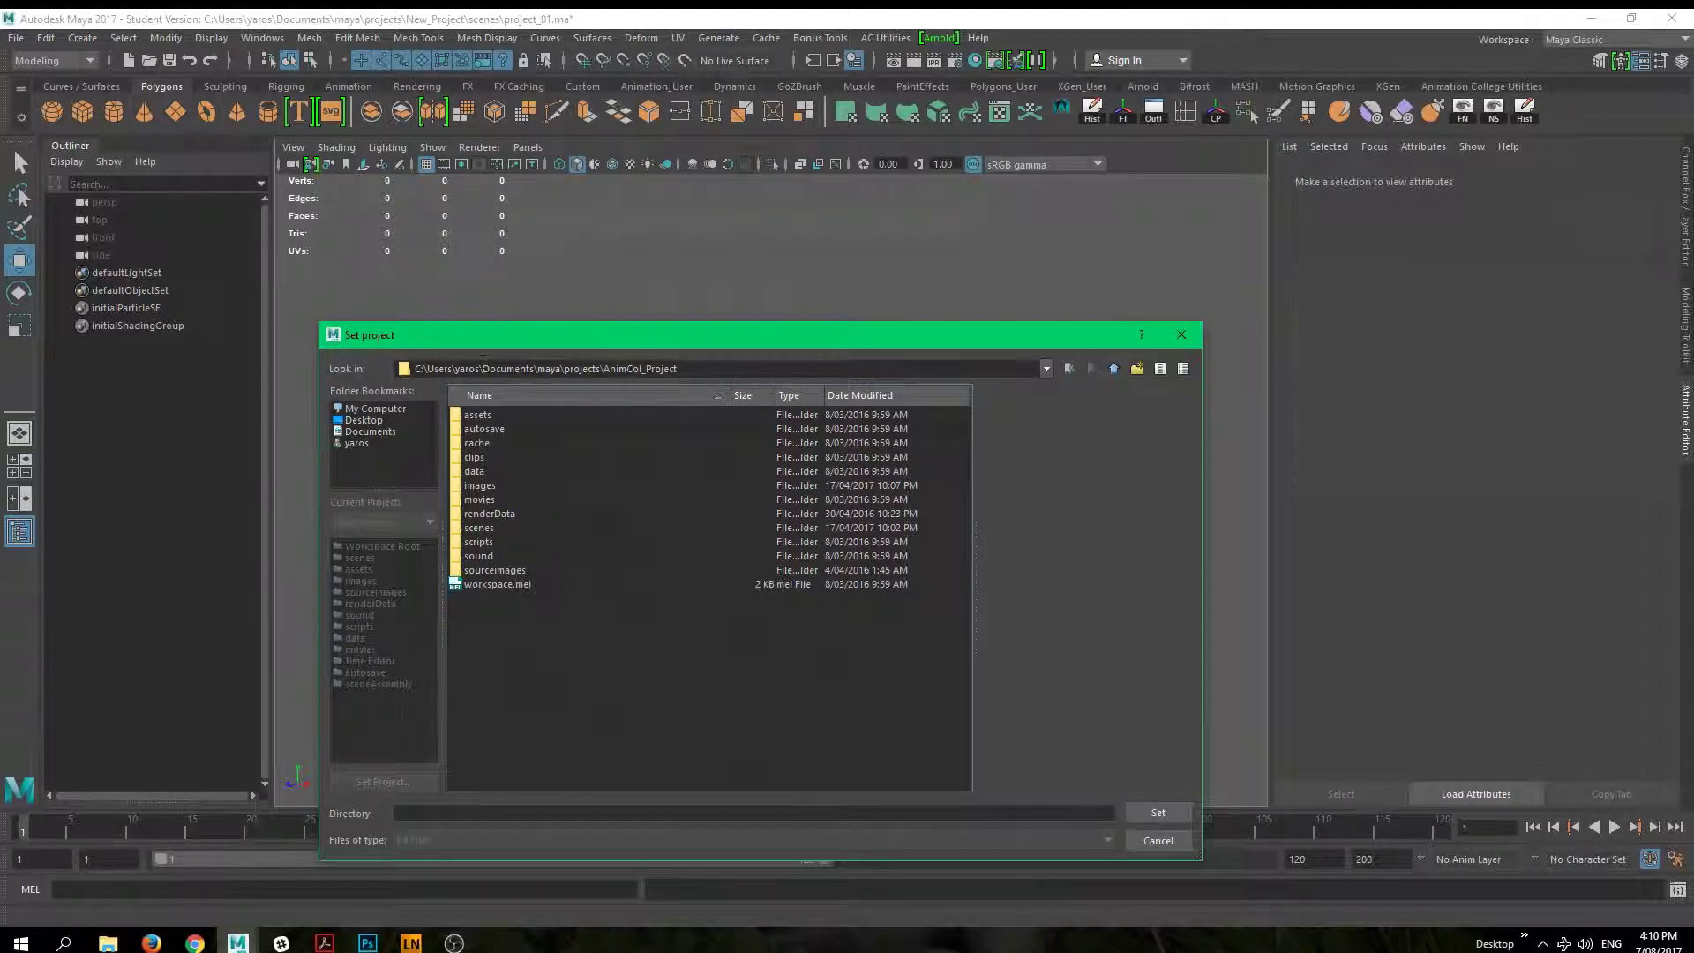
pyautogui.click(1114, 368)
pyautogui.click(510, 430)
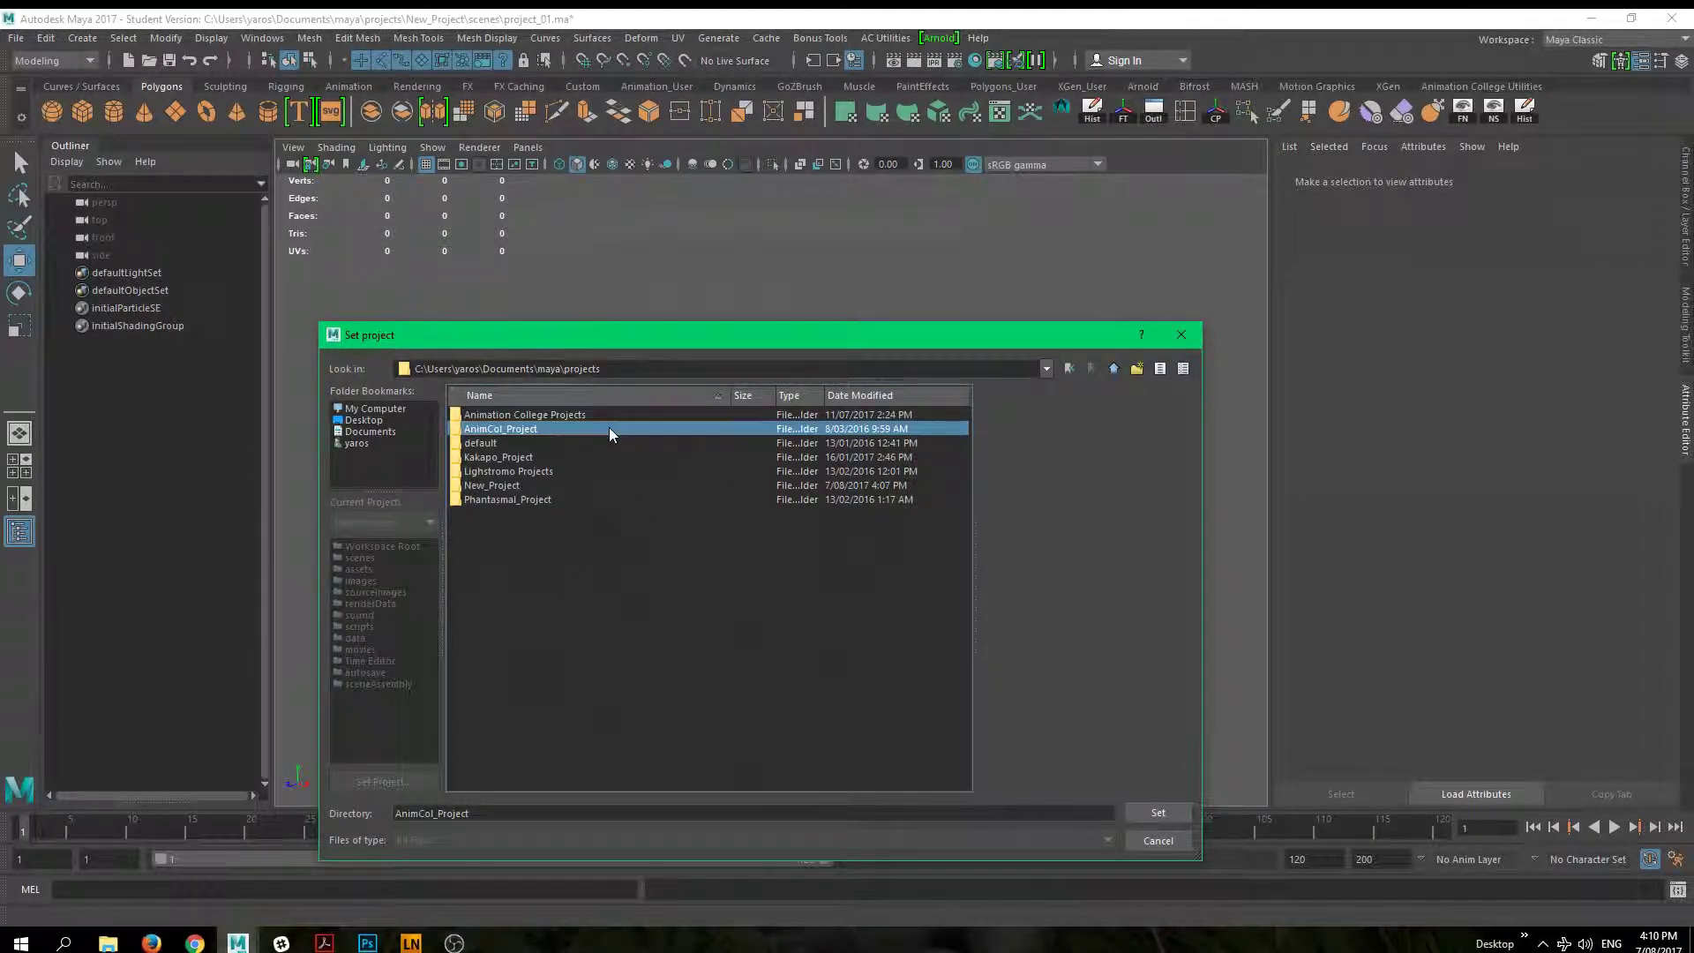
pyautogui.click(1158, 814)
# Step: Open christmasTree.mb from AnimCol_Project's scenes folder without saving the changes to project_01
pyautogui.click(16, 38)
pyautogui.click(39, 81)
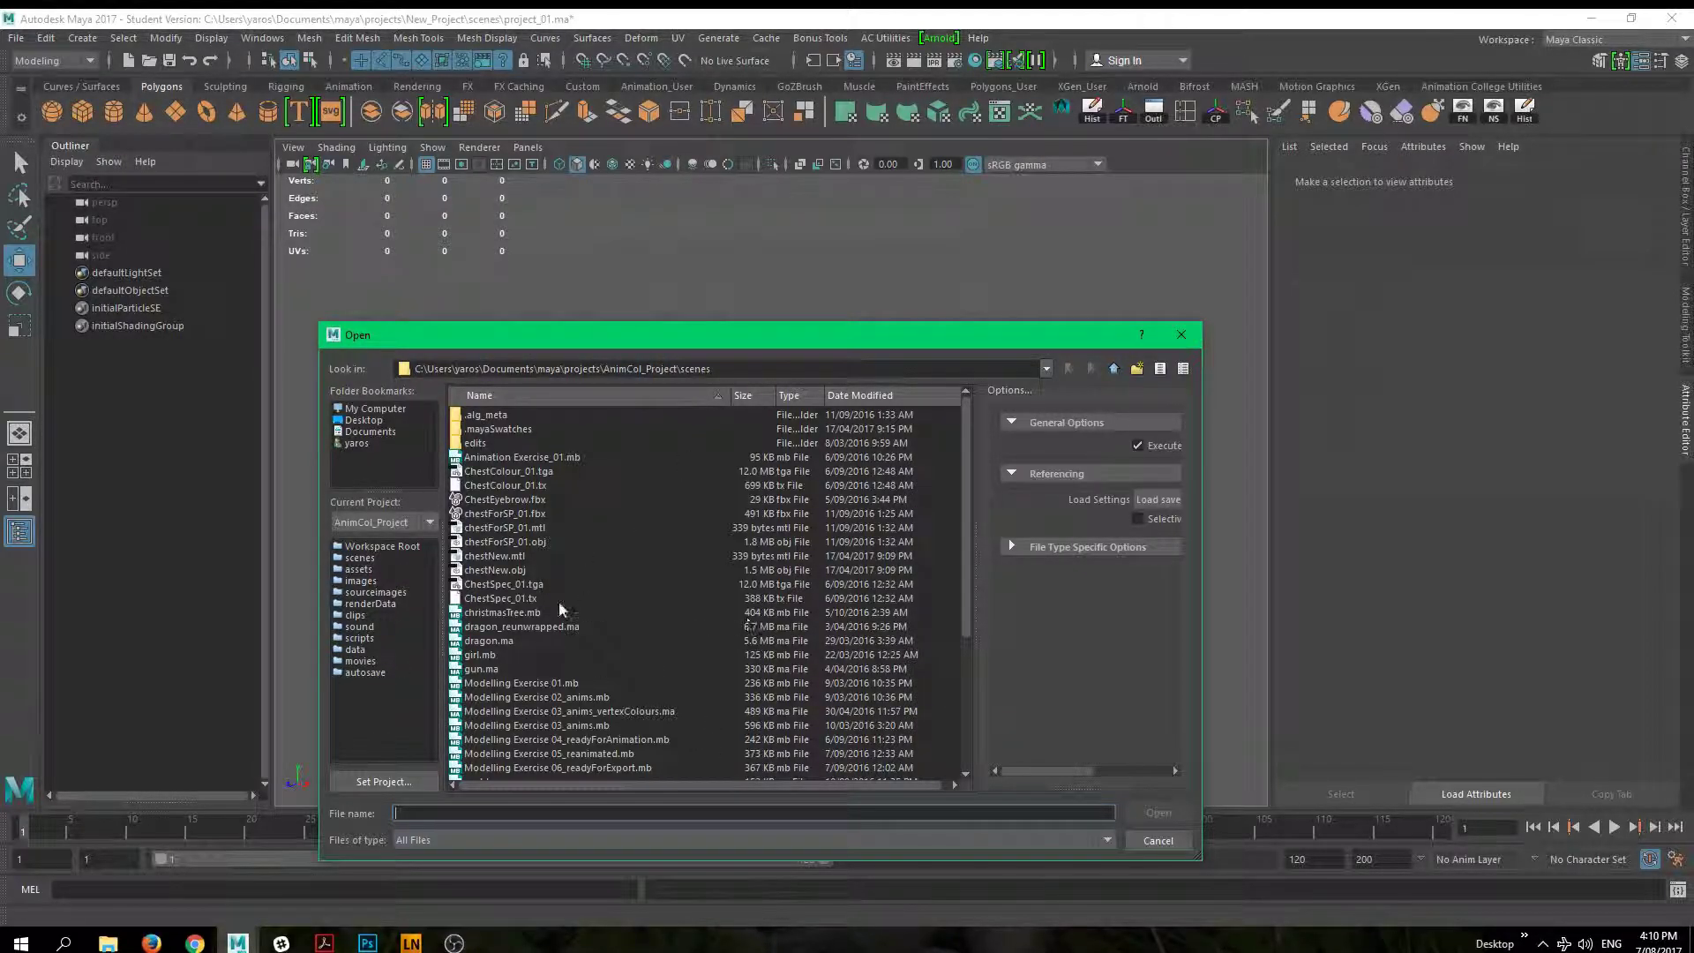
pyautogui.click(507, 612)
pyautogui.click(1159, 812)
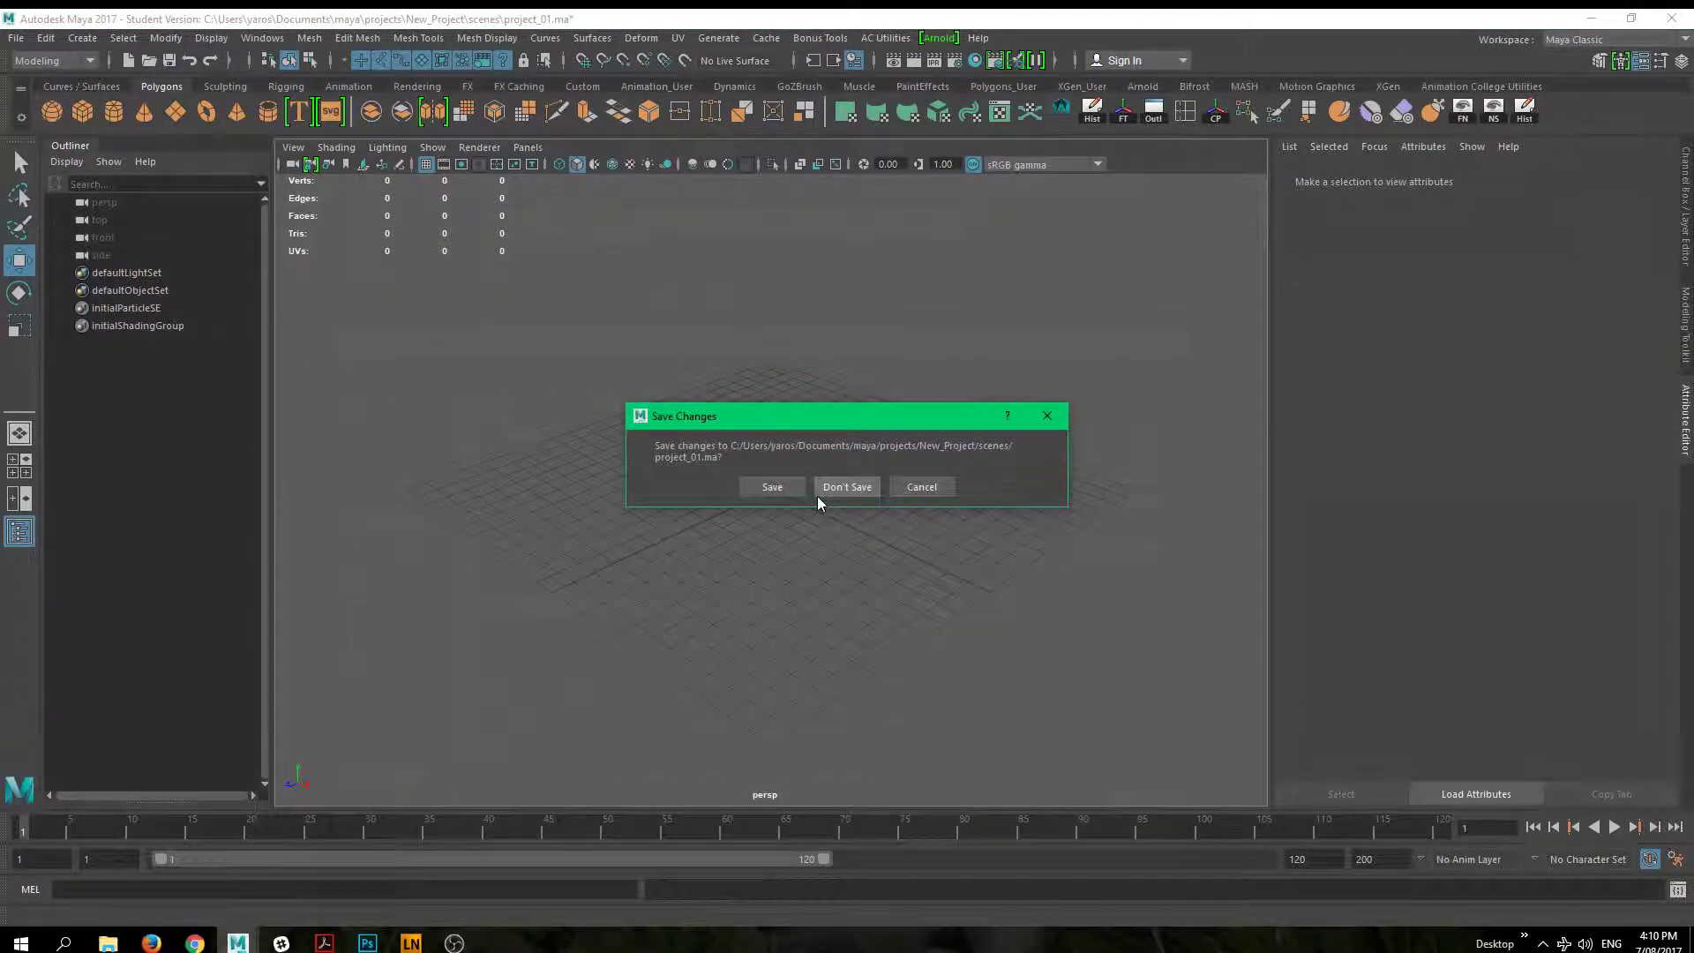
pyautogui.click(825, 488)
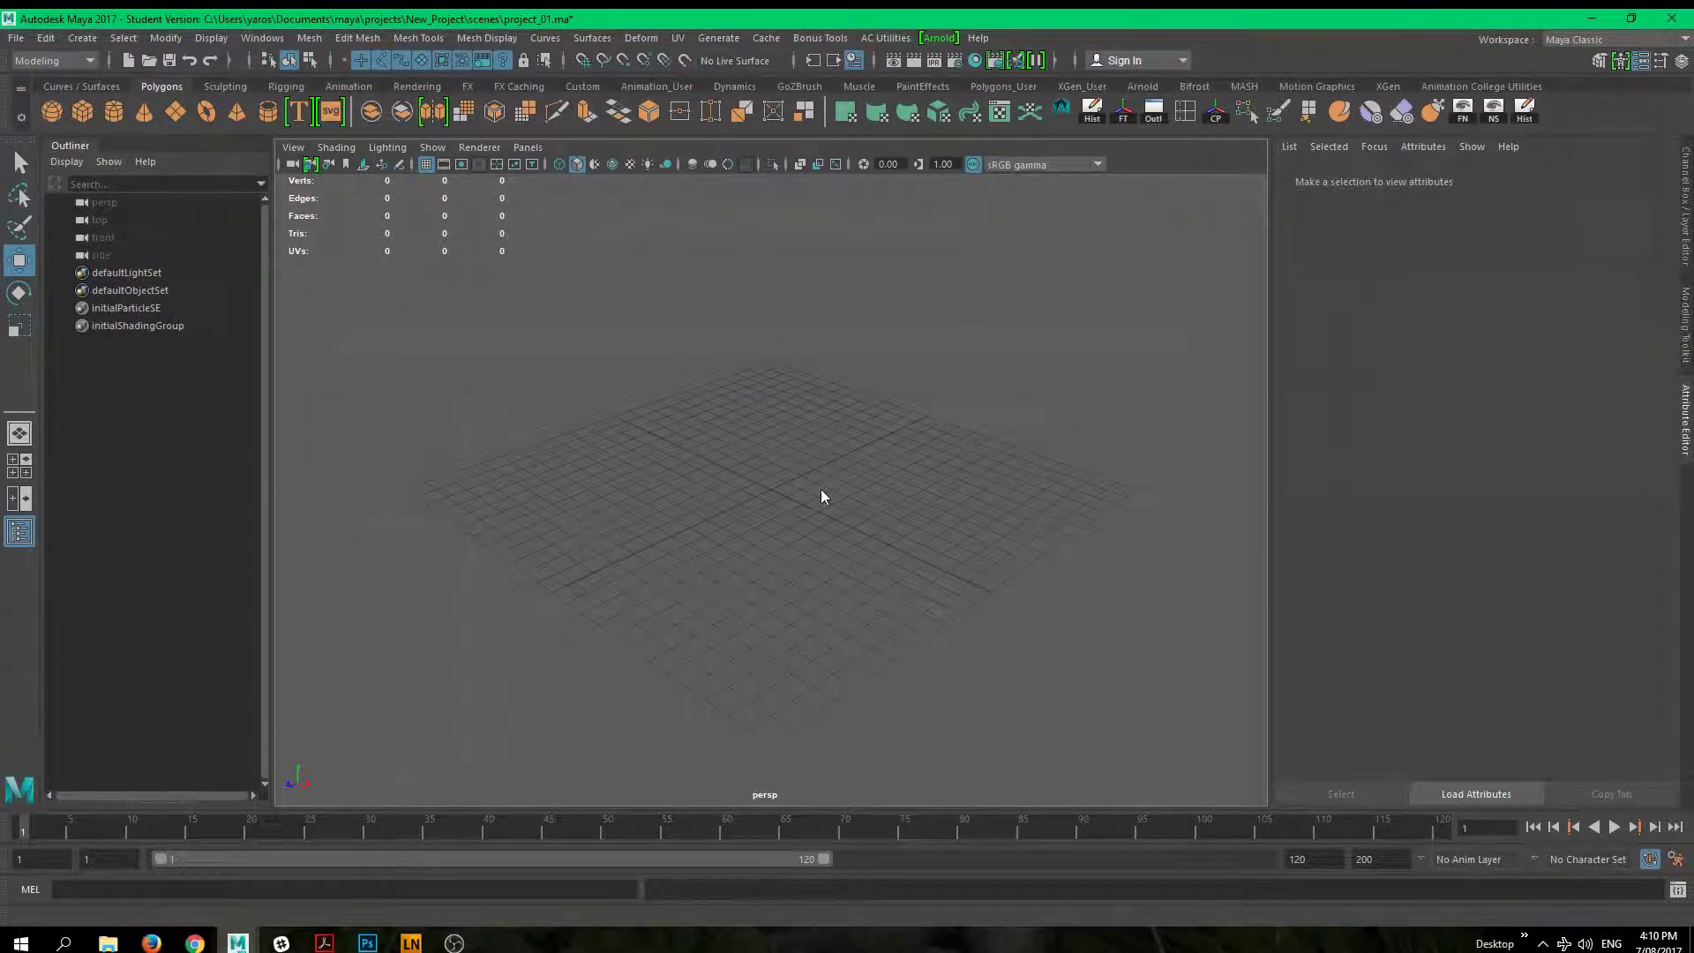
pyautogui.click(818, 489)
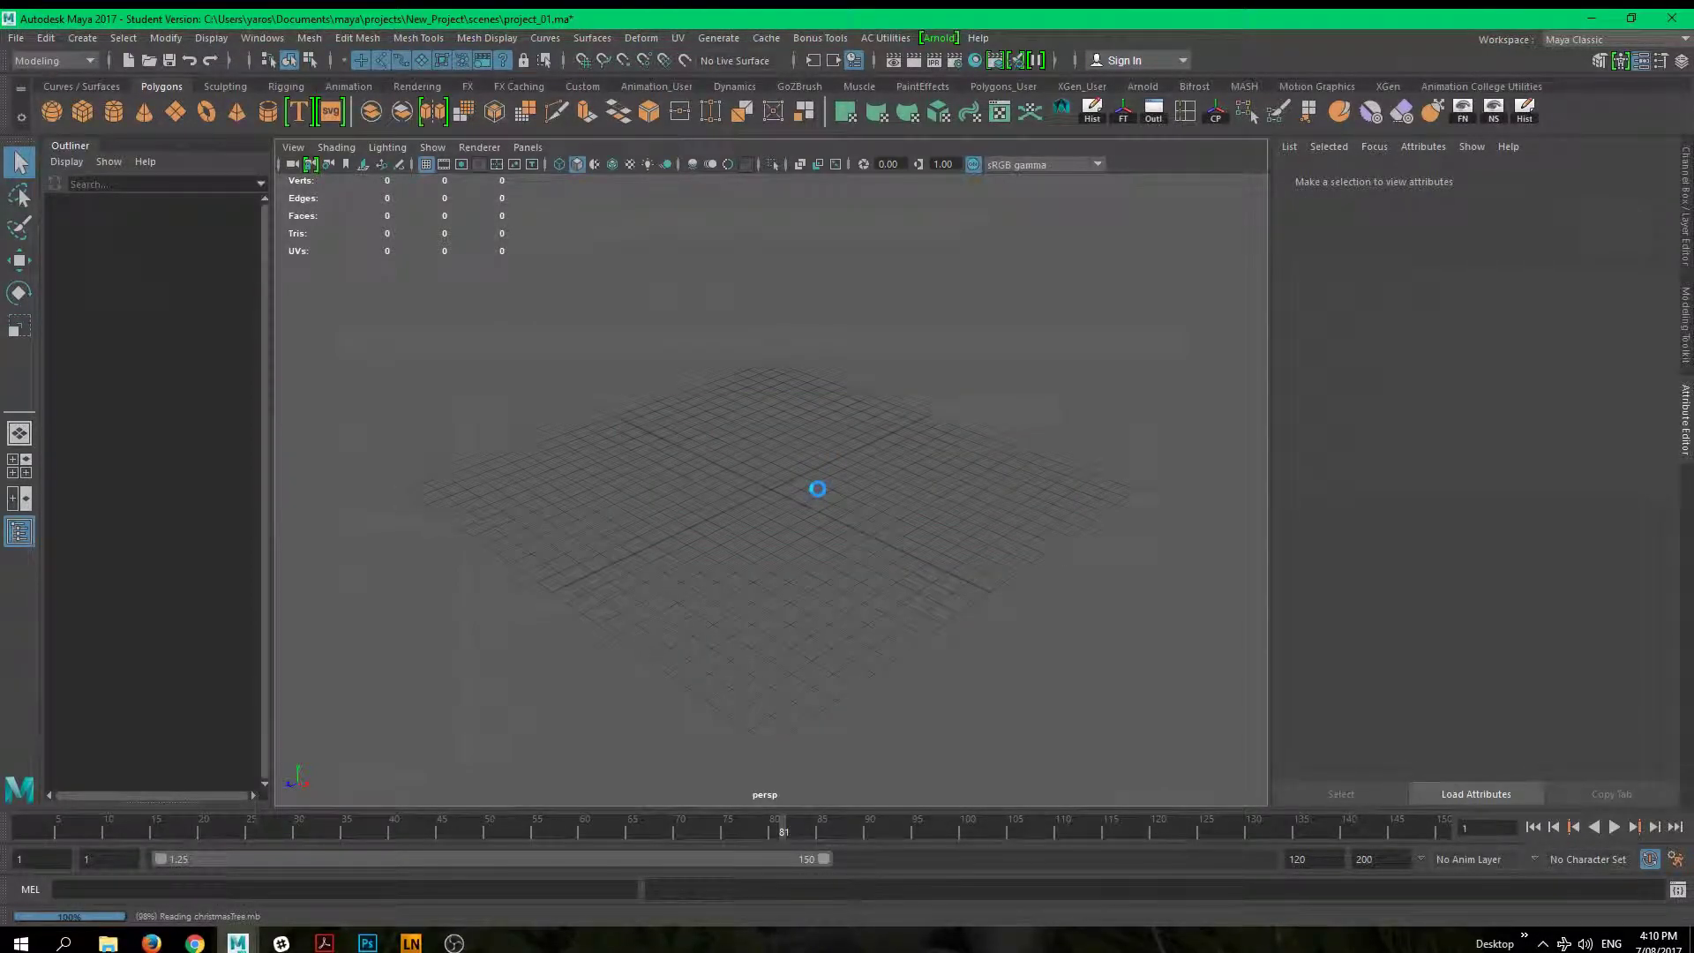
pyautogui.click(848, 524)
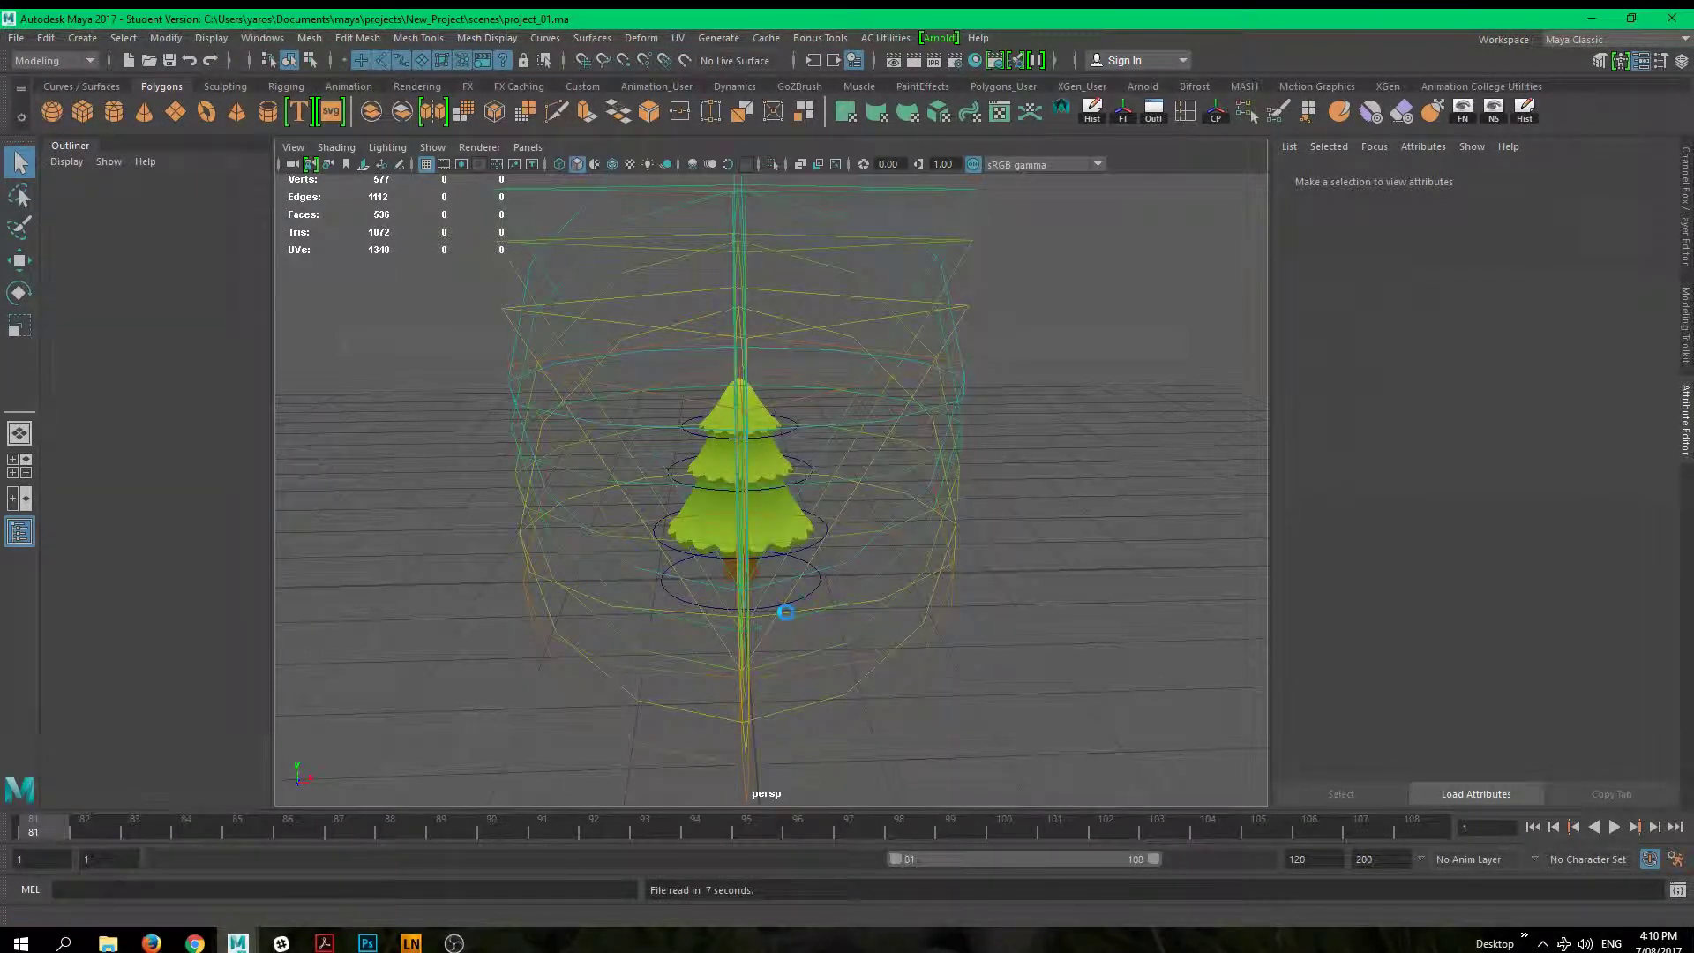
pyautogui.scroll(-5, 827, 460)
pyautogui.scroll(5, 826, 459)
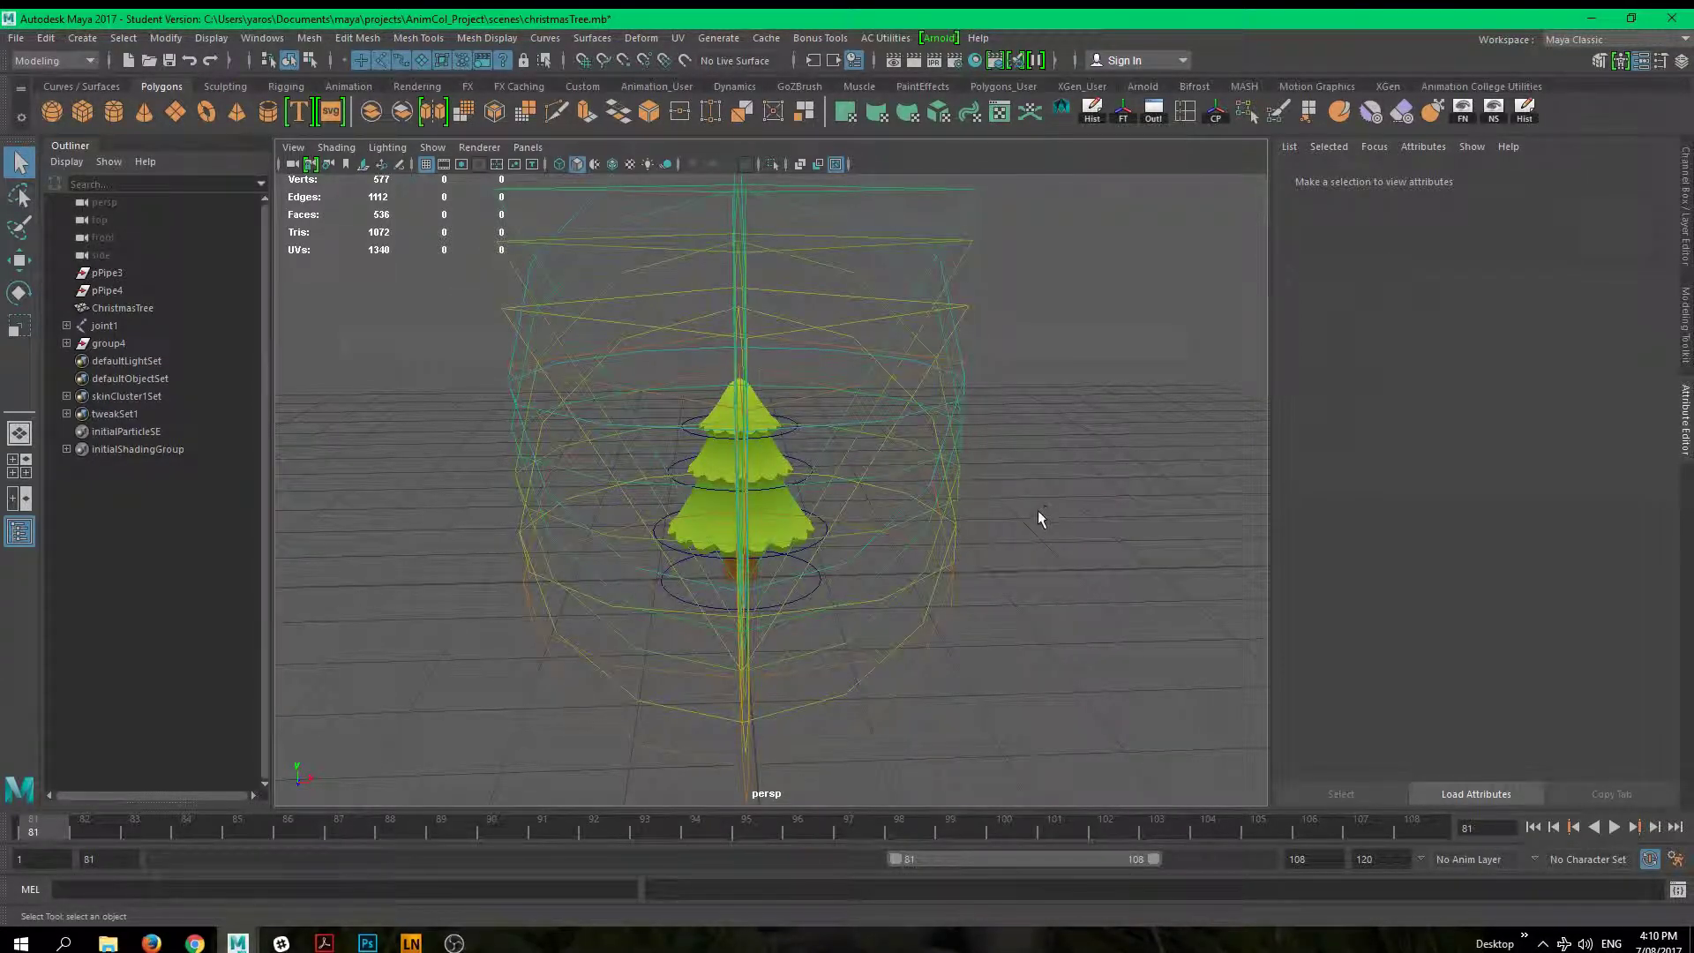
pyautogui.keyDown('alt'); pyautogui.moveTo(1040, 518); pyautogui.dragTo(968, 559); pyautogui.keyUp('alt')
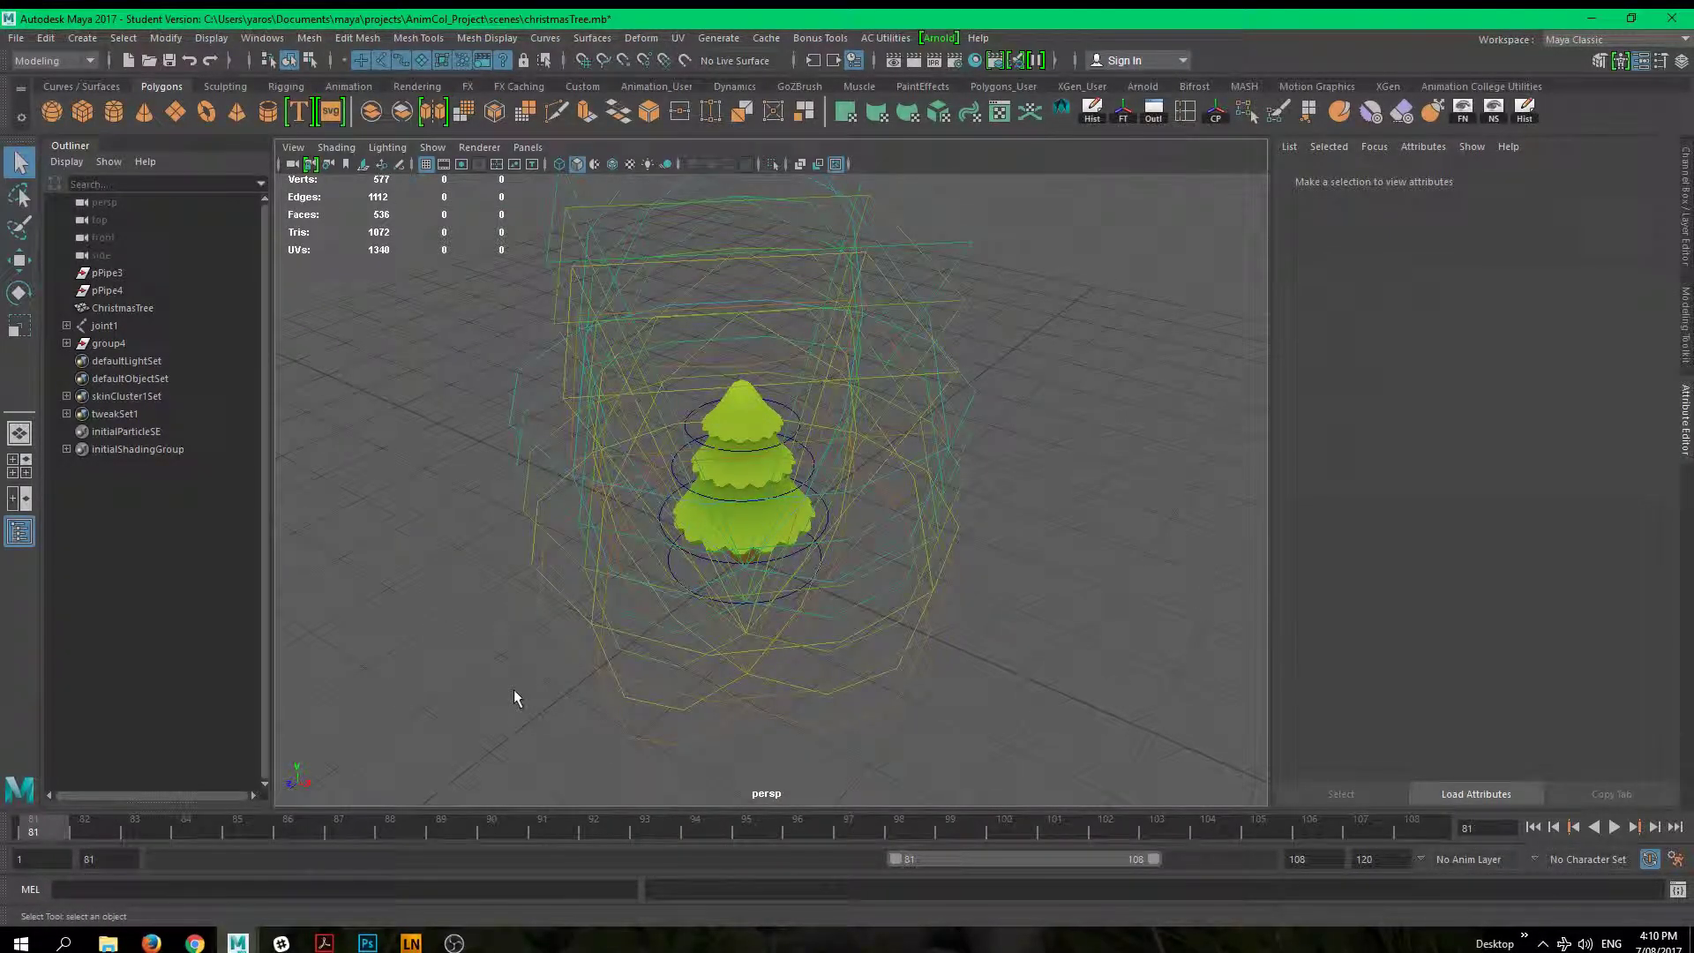
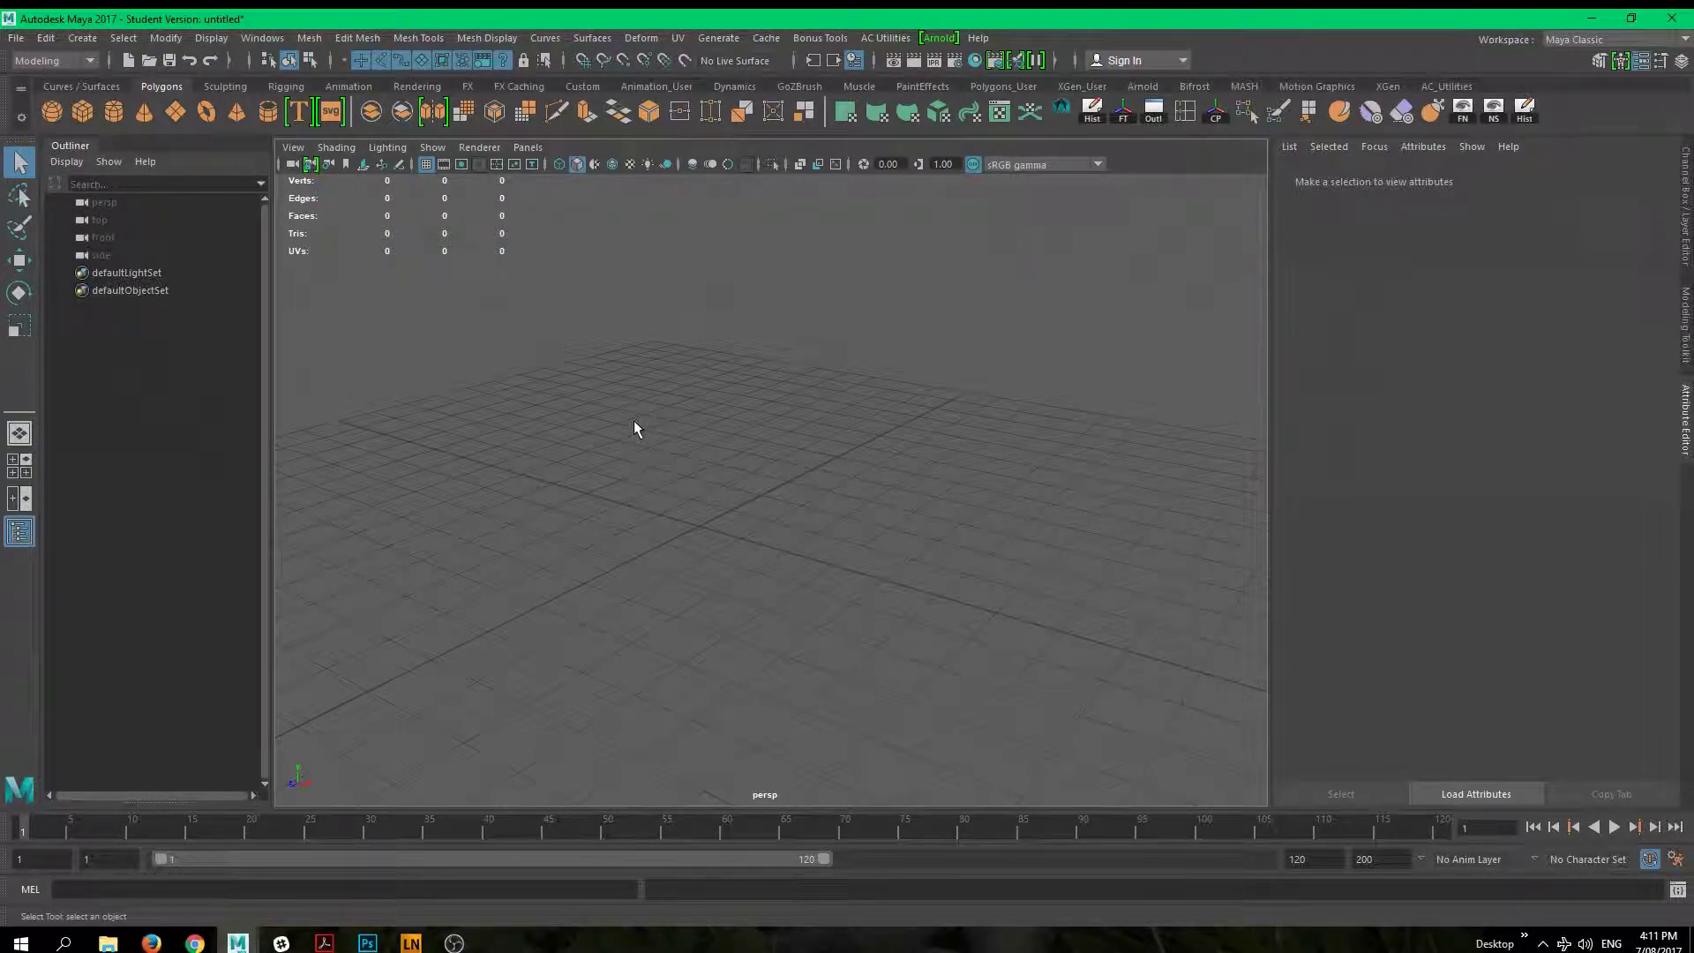
# Step: Set the current project to New_Project in the maya/projects folder
pyautogui.click(17, 40)
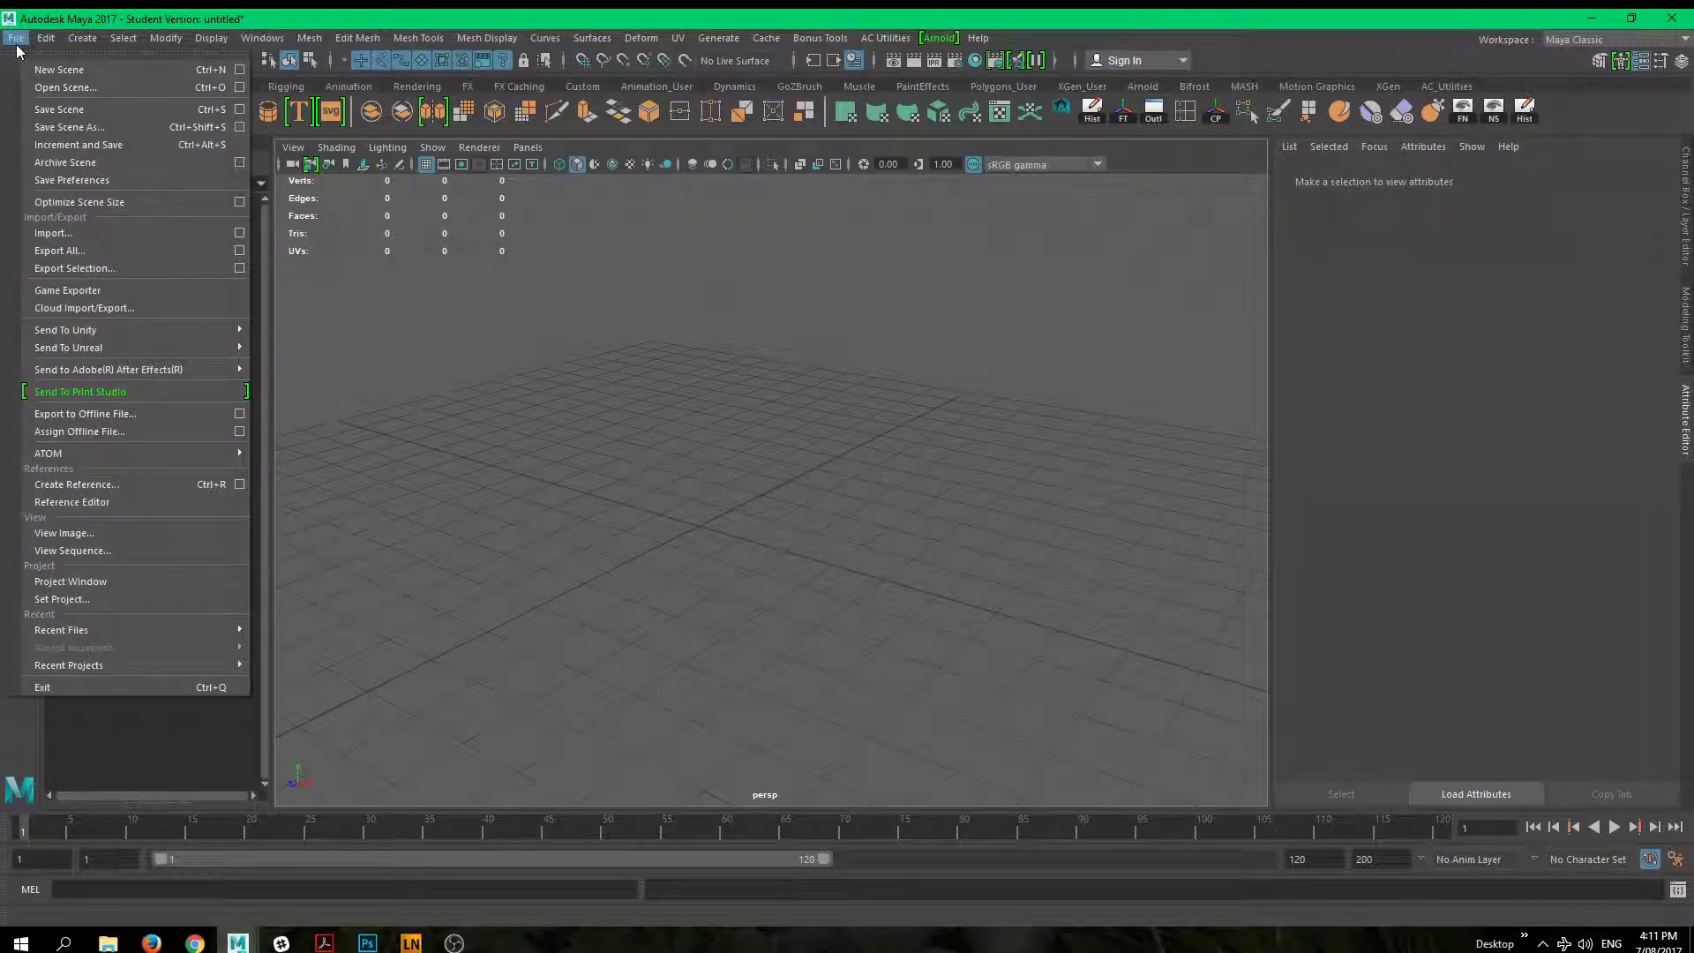
pyautogui.click(107, 600)
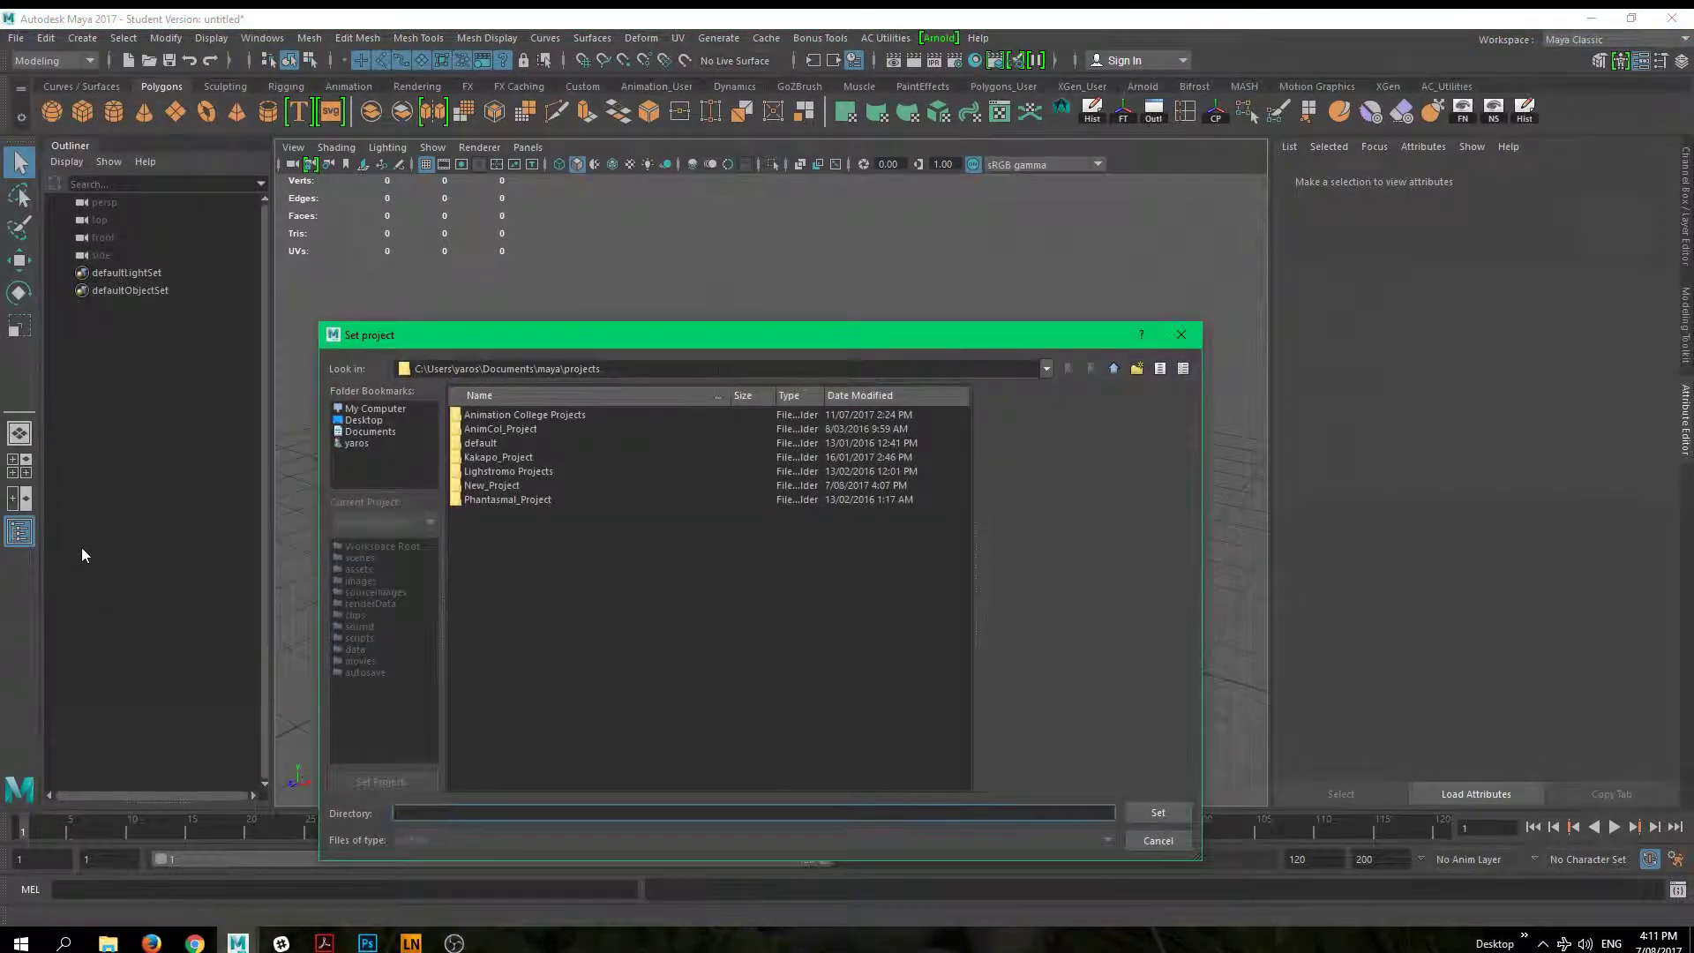
pyautogui.click(488, 486)
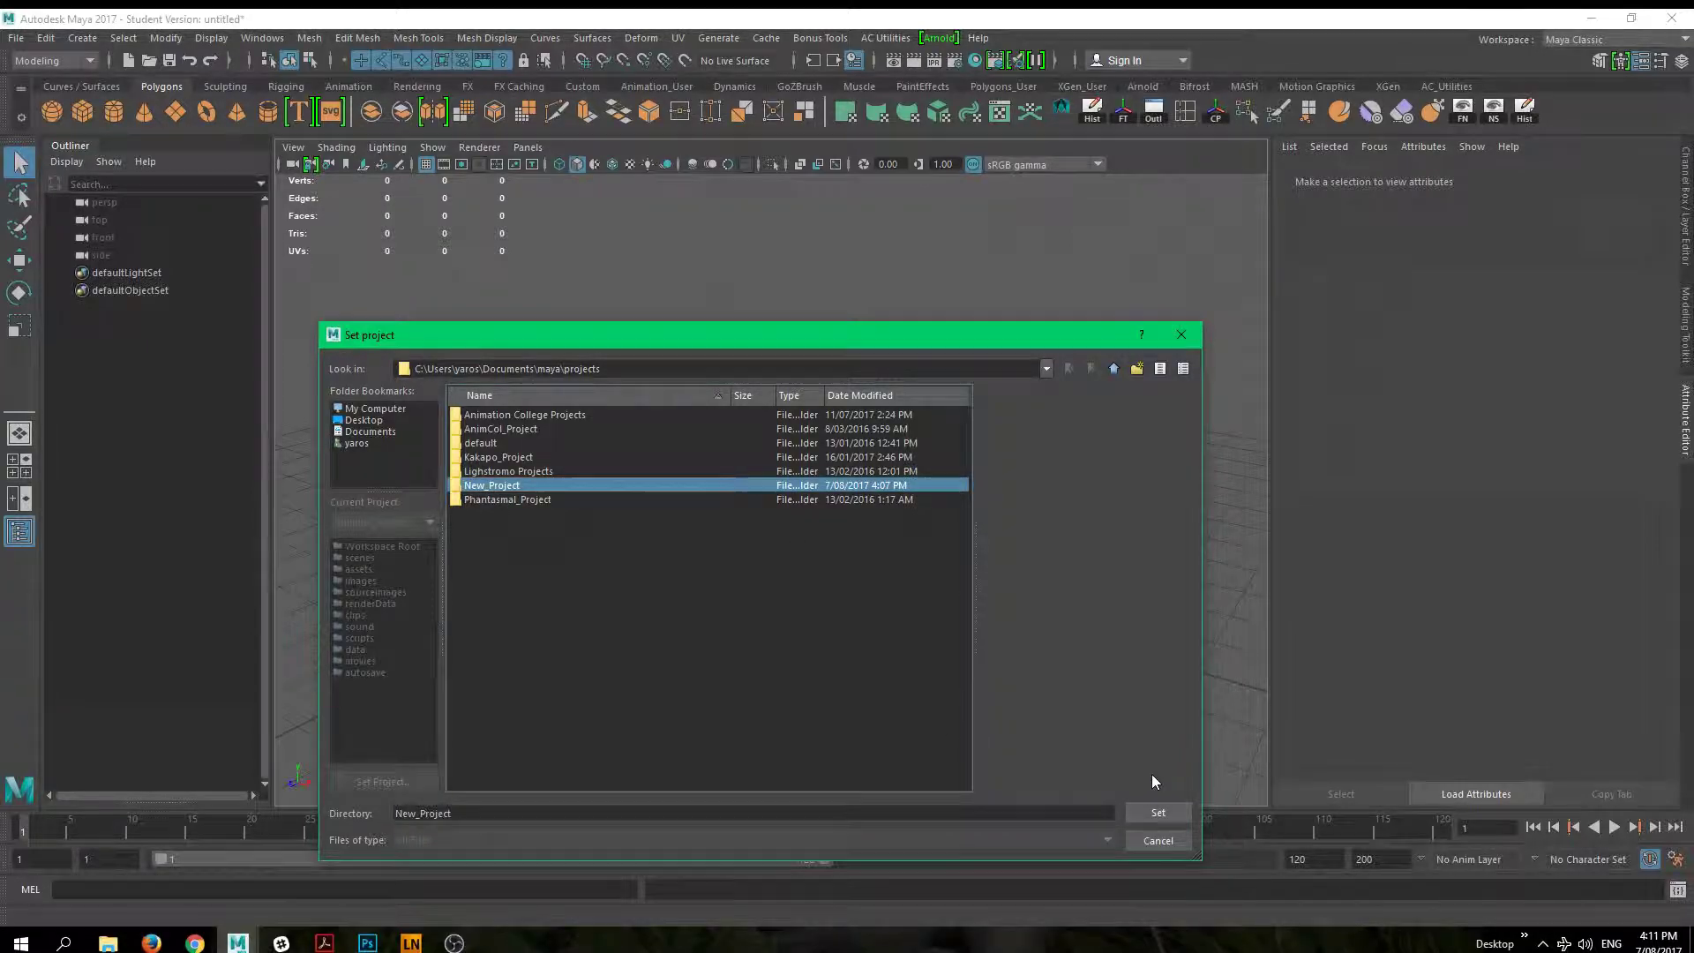
pyautogui.click(1158, 812)
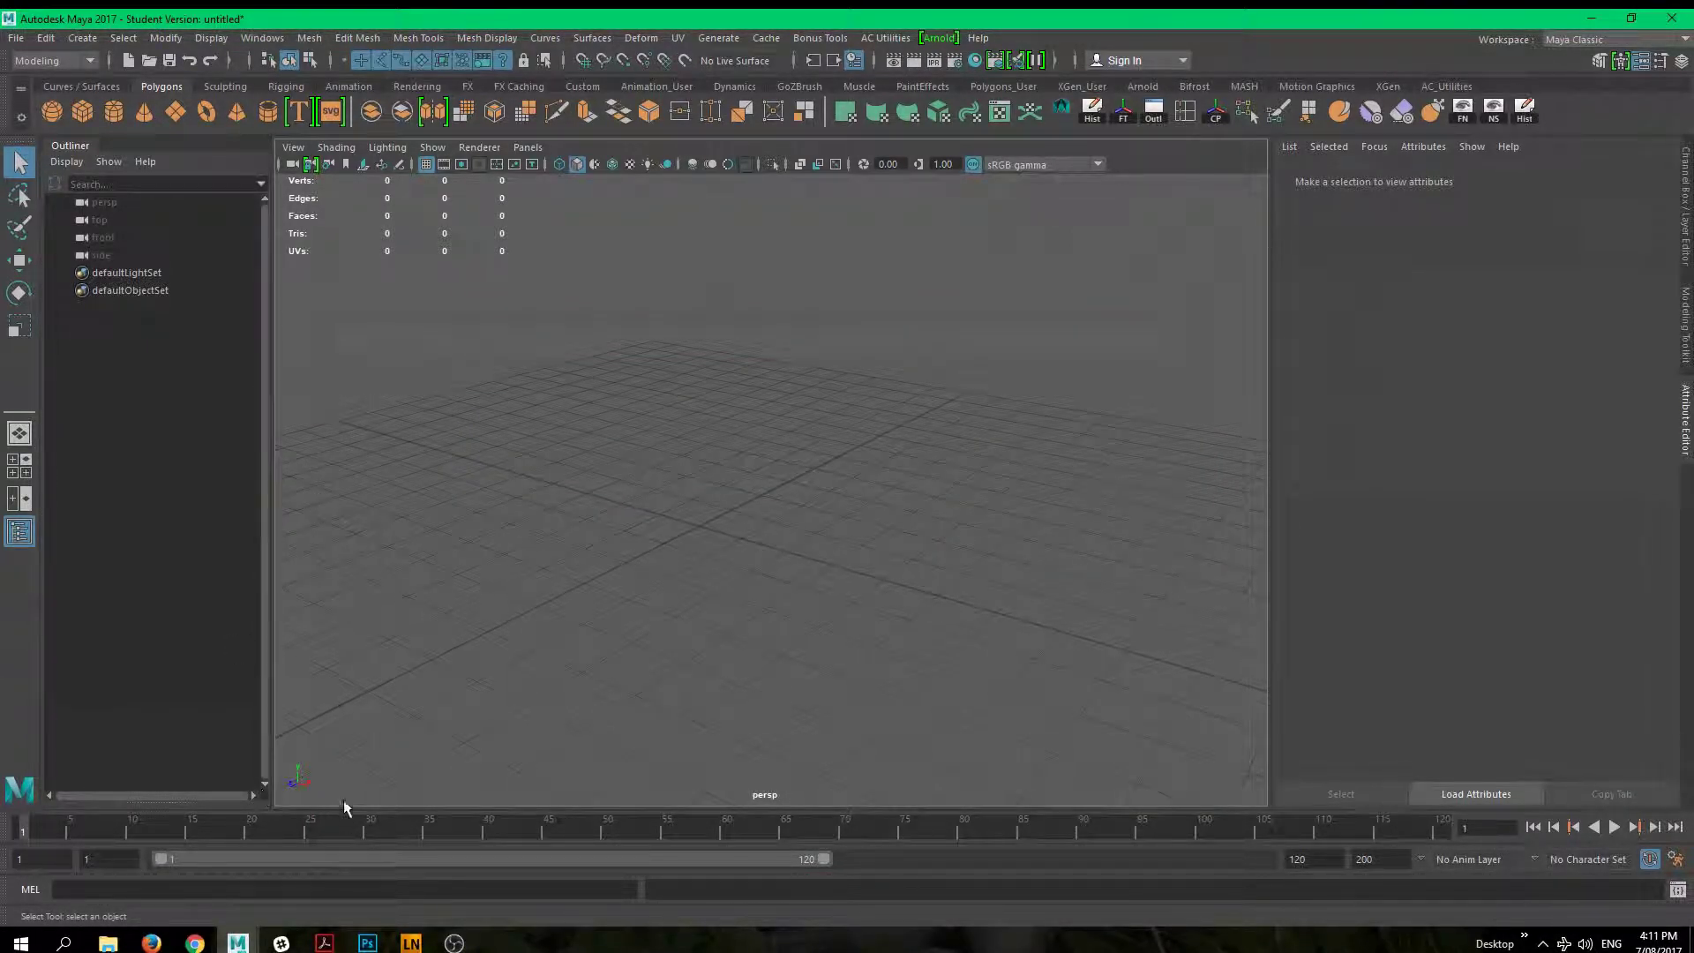
# Step: Copy skylander_front.jpg, skylander_right.jpg and skylander_top.jpg from Skylander_Project's sourceimages folder into New_Project's sourceimages folder in File Explorer, and close its window
pyautogui.click(108, 943)
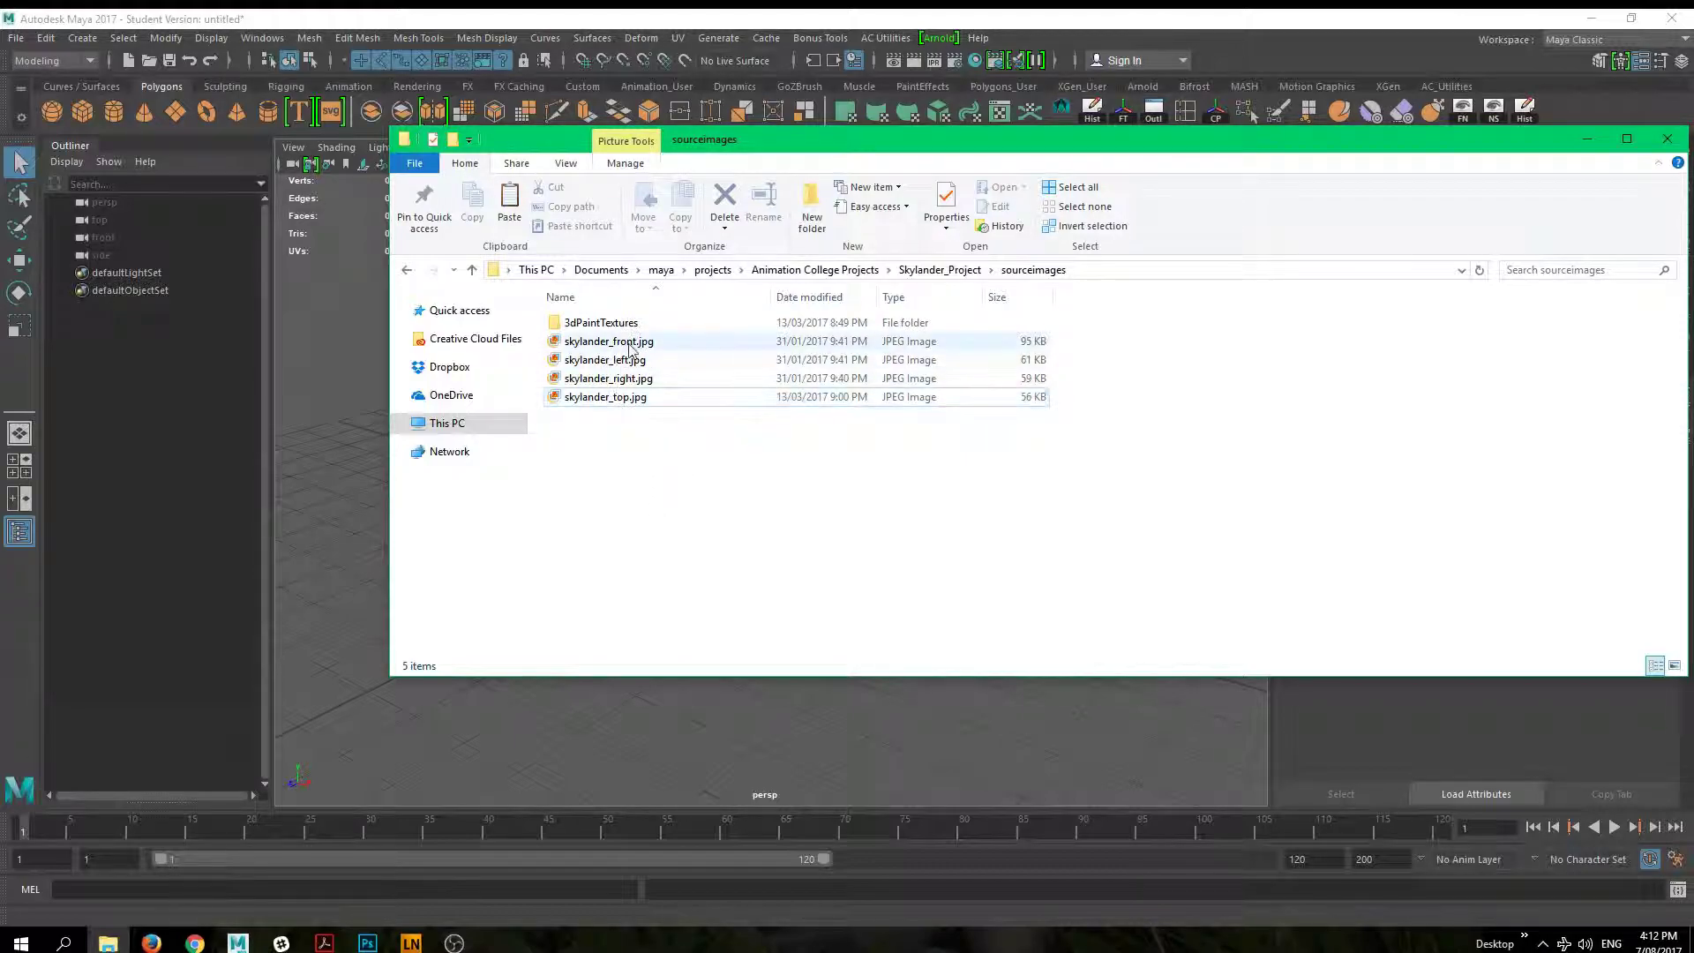
pyautogui.click(684, 345)
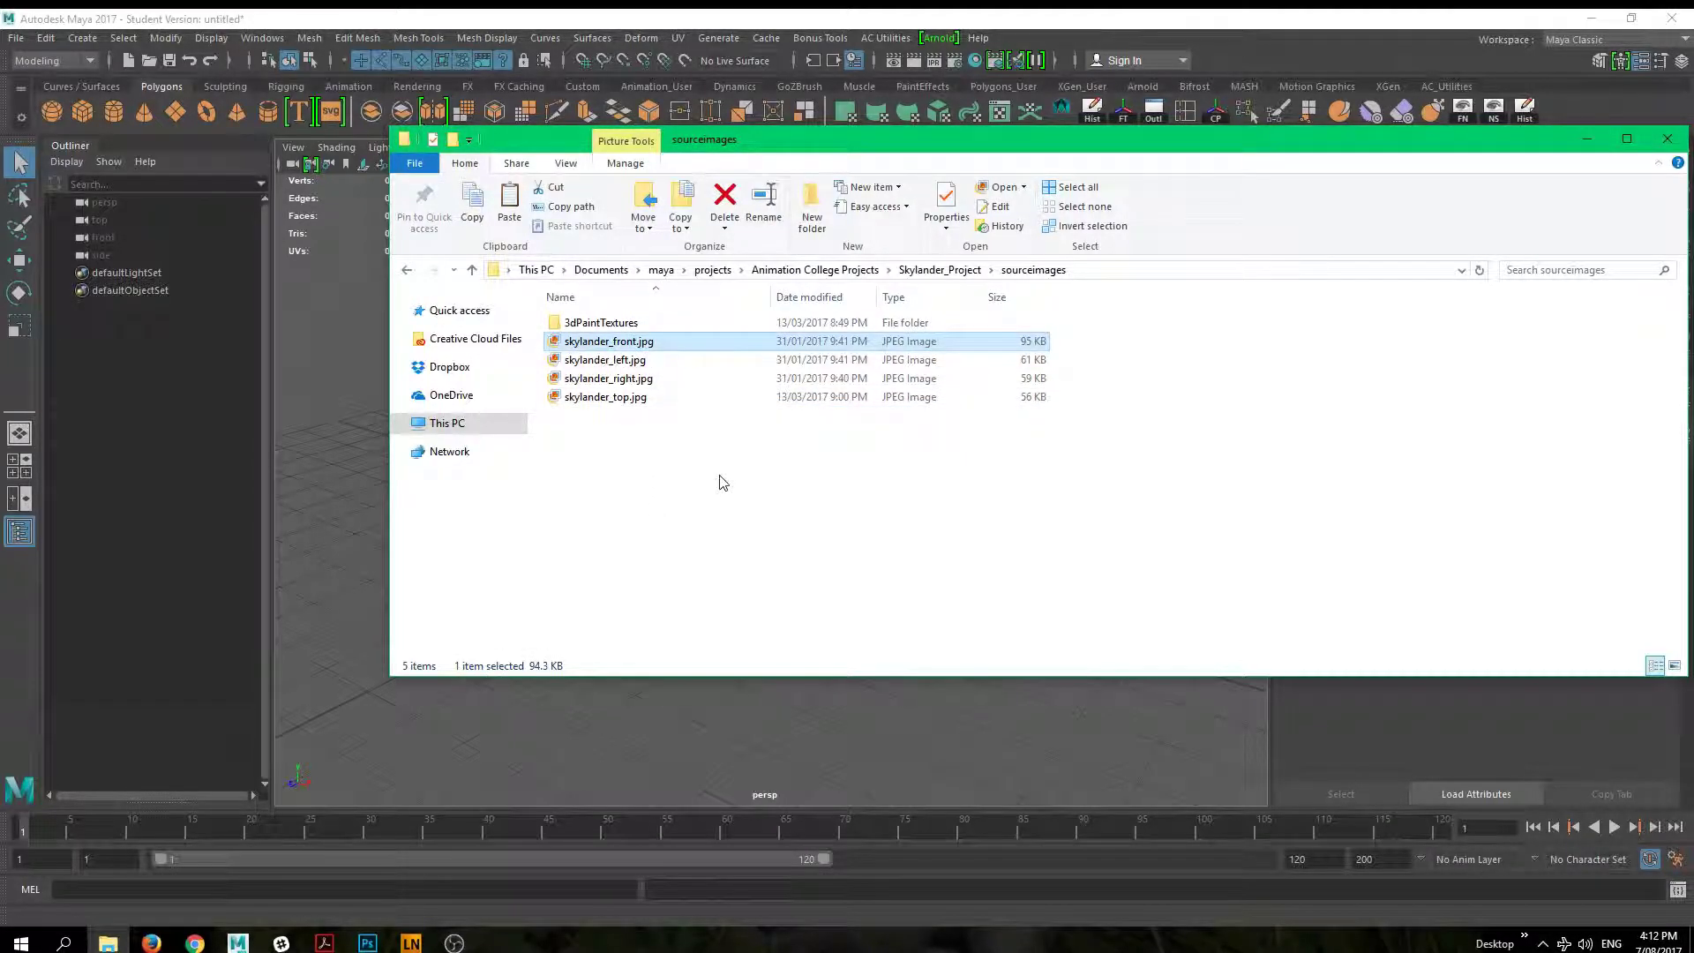
pyautogui.keyDown('ctrl'); pyautogui.click(654, 382); pyautogui.keyUp('ctrl')
pyautogui.keyDown('ctrl'); pyautogui.click(623, 399); pyautogui.keyUp('ctrl')
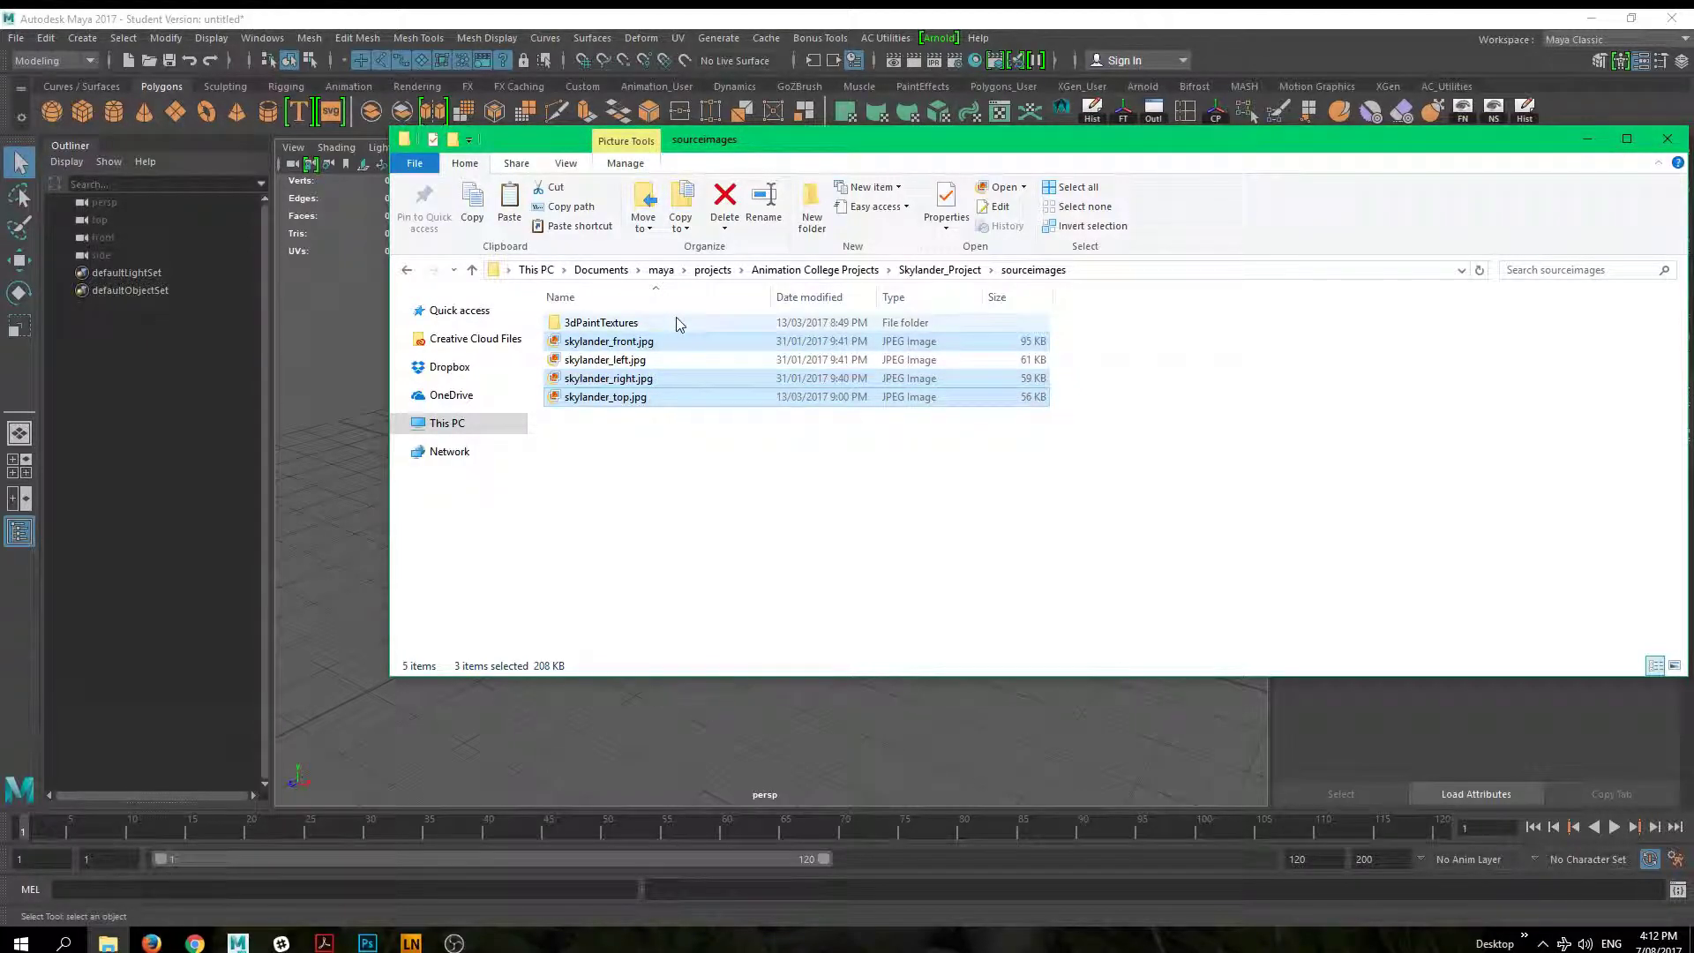
pyautogui.click(709, 271)
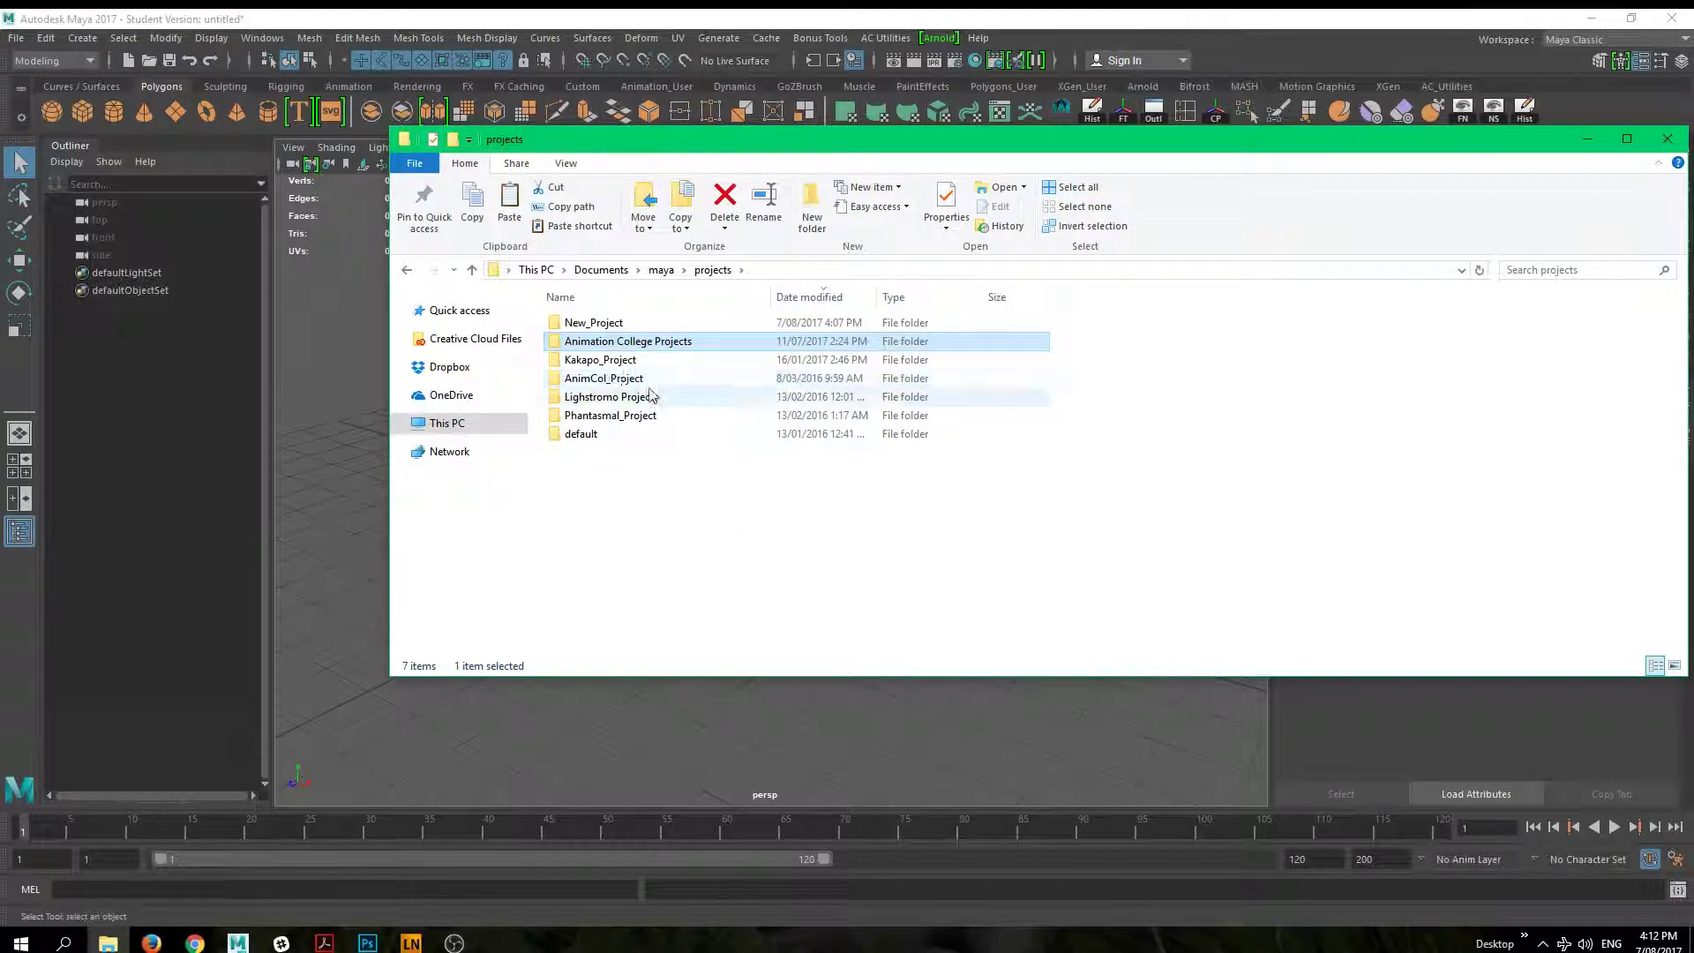
pyautogui.doubleClick(606, 325)
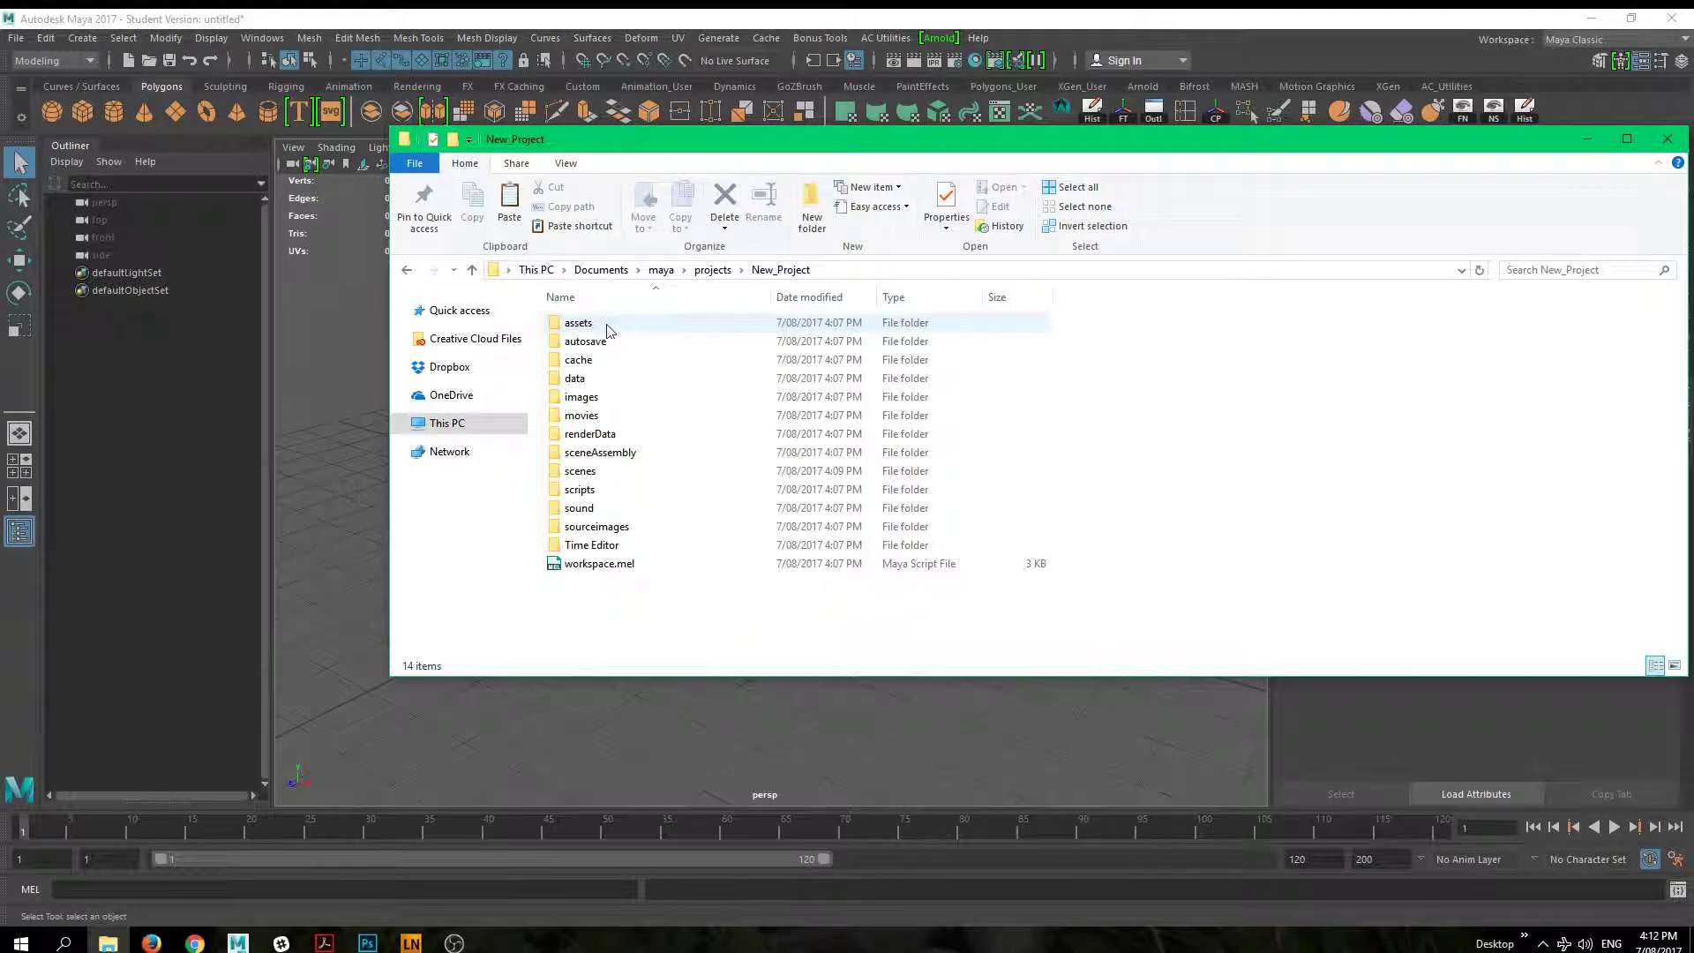
pyautogui.click(637, 528)
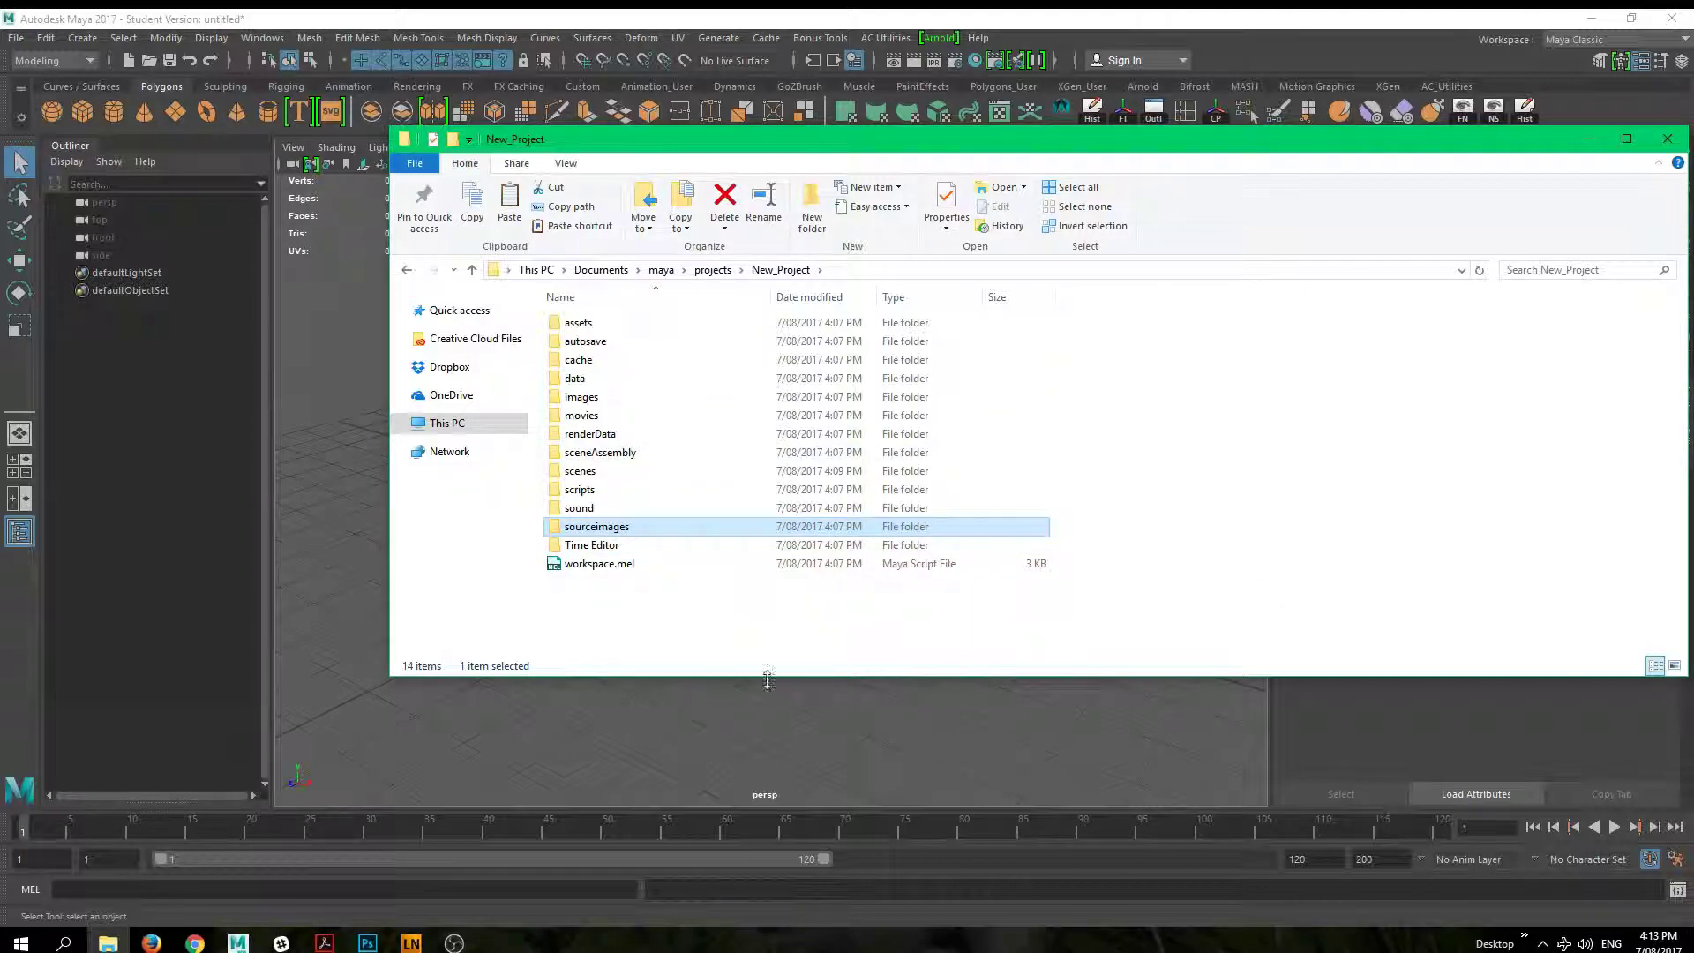
pyautogui.doubleClick(673, 528)
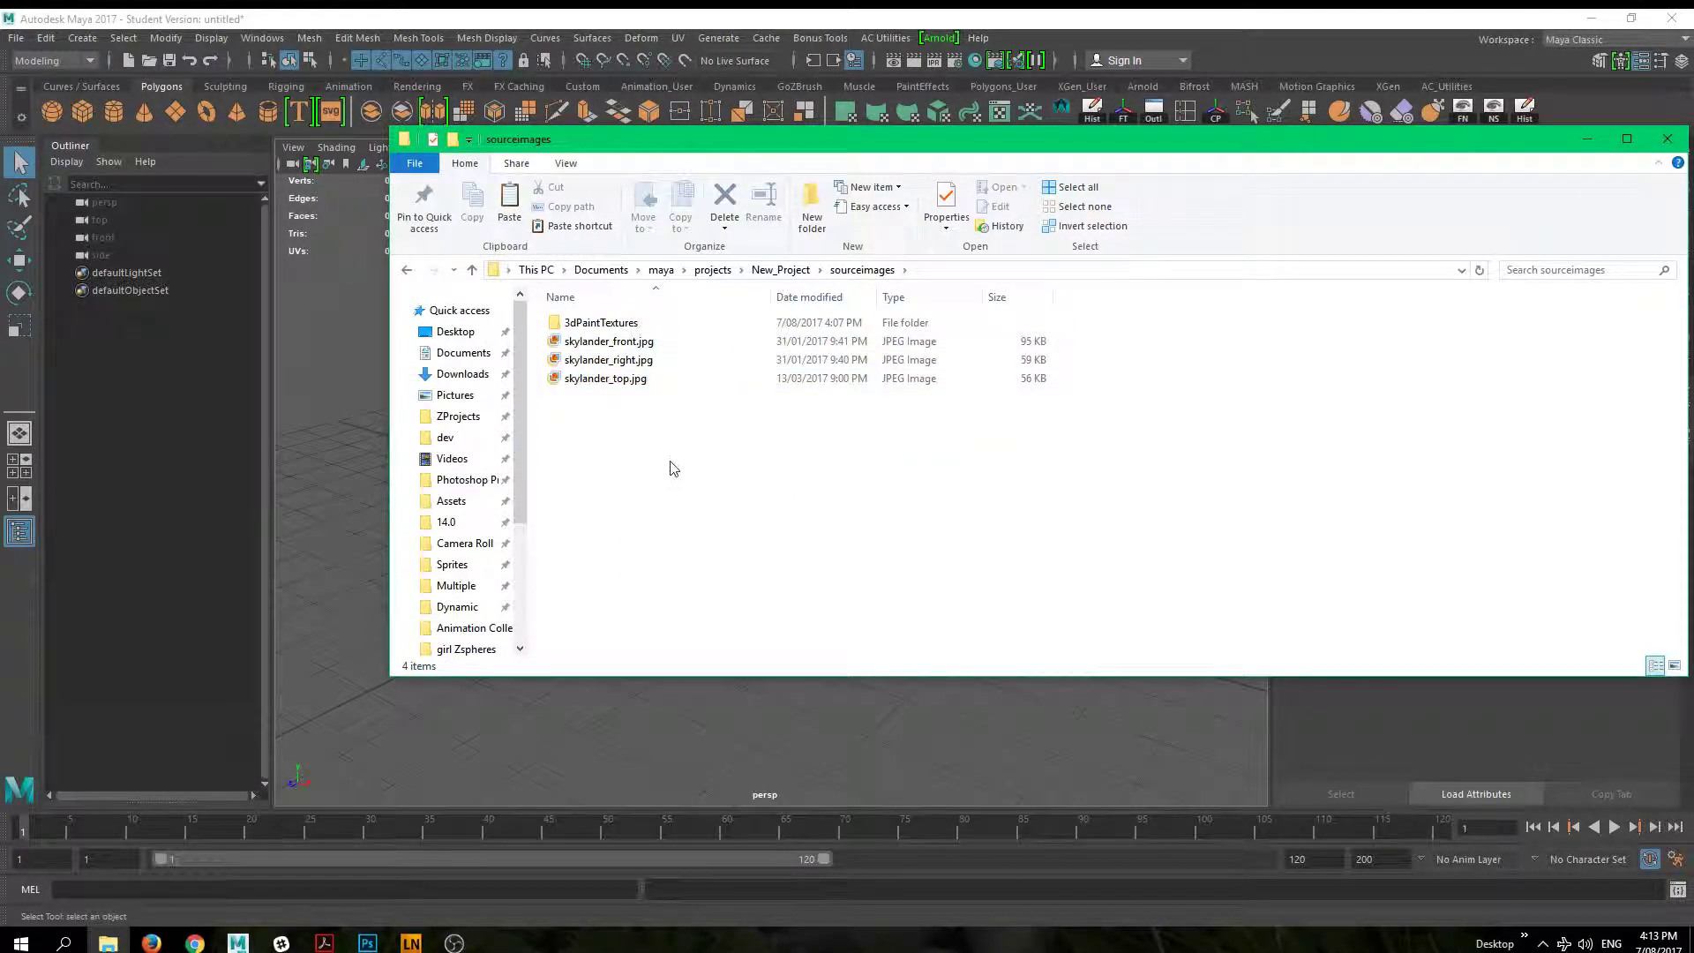
pyautogui.moveTo(1460, 139); pyautogui.dragTo(1230, 138)
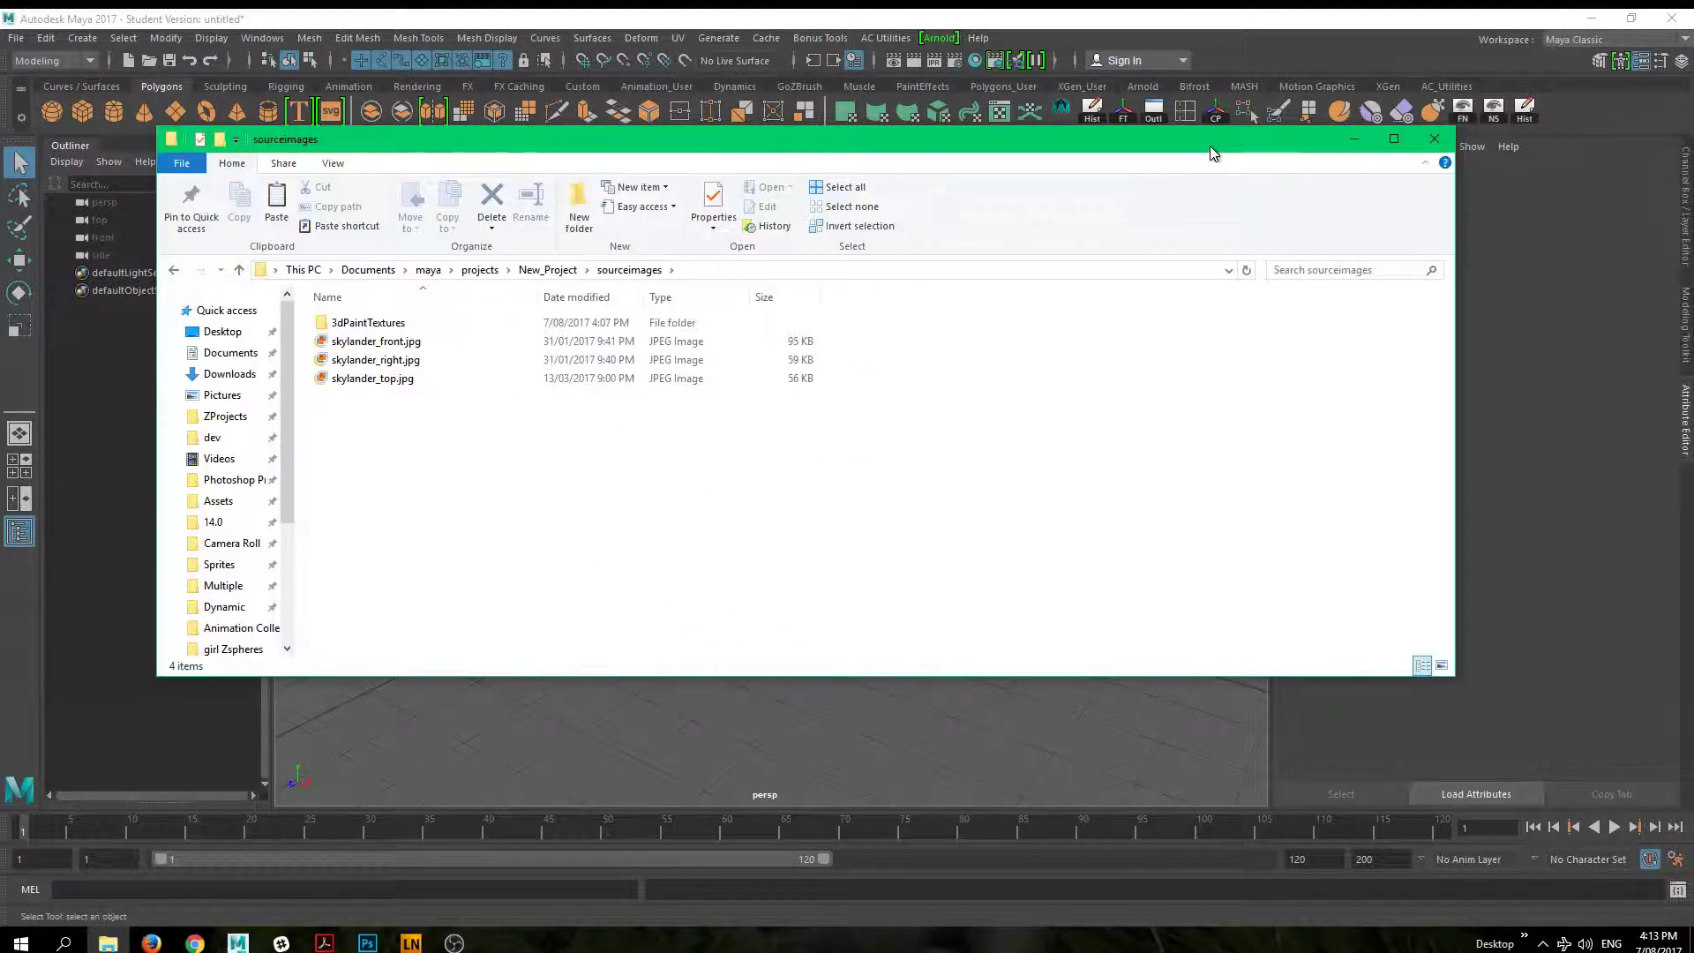
pyautogui.click(1438, 139)
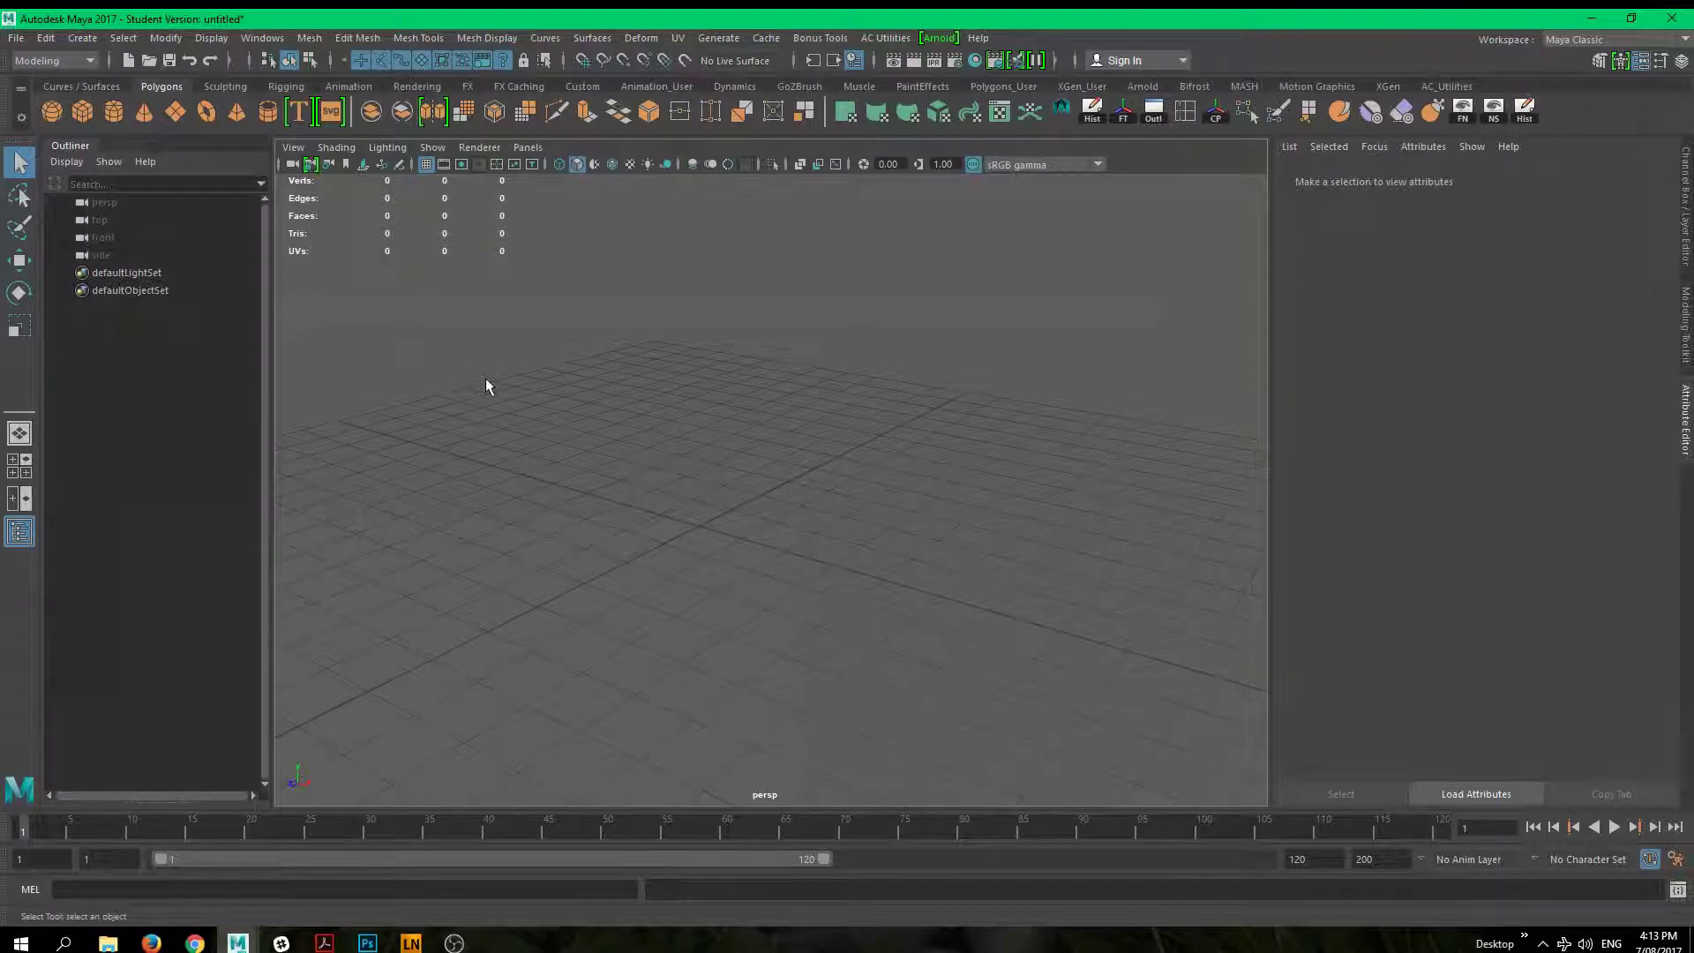
# Step: Switch to the front view and import skylander_front.jpg from New_Project's sourceimages folder as an image plane
pyautogui.press('space')
pyautogui.moveTo(898, 501); pyautogui.dragTo(890, 542)
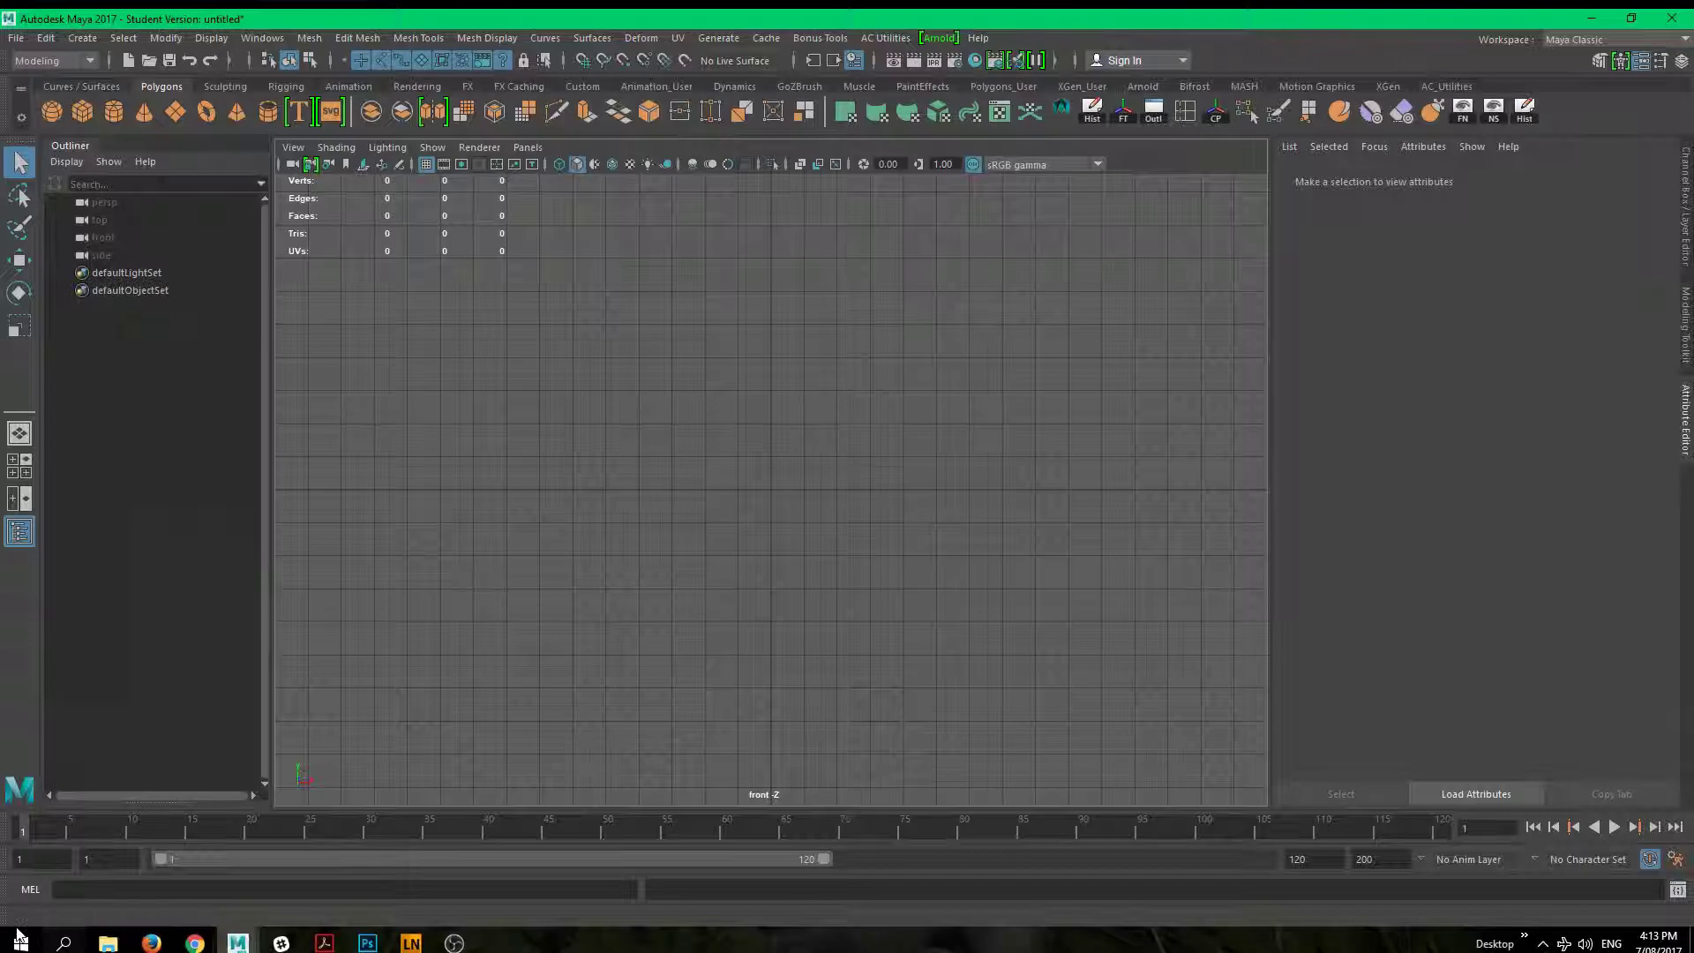
pyautogui.click(364, 165)
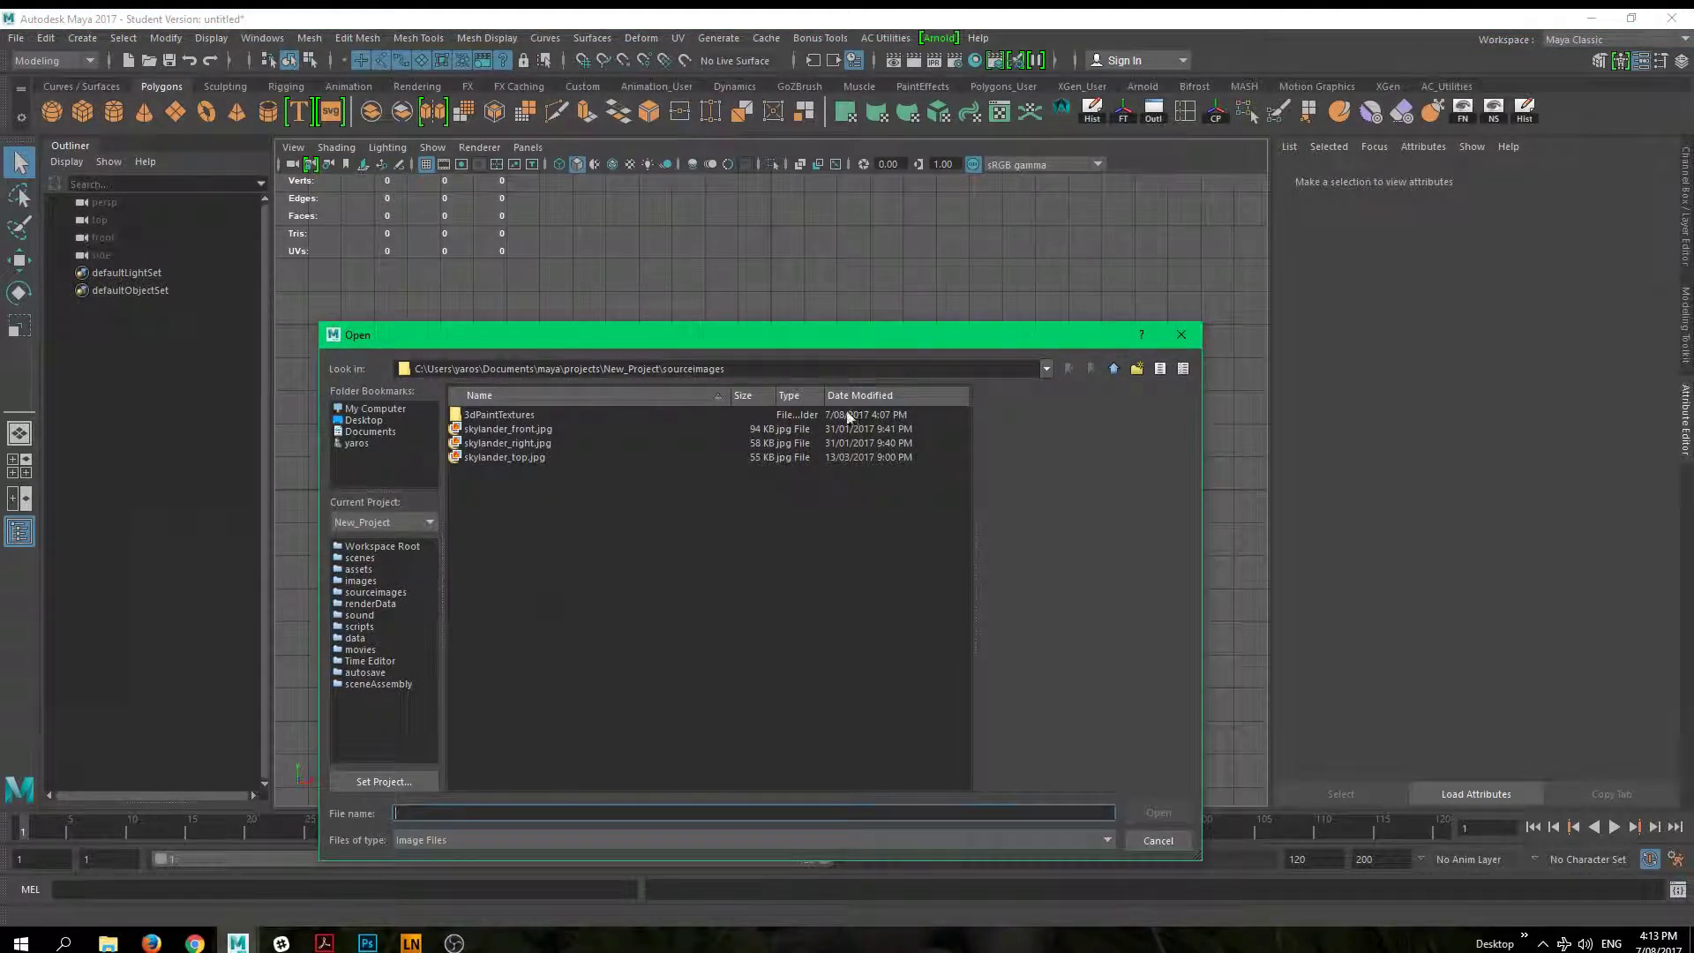
pyautogui.click(488, 444)
pyautogui.click(493, 430)
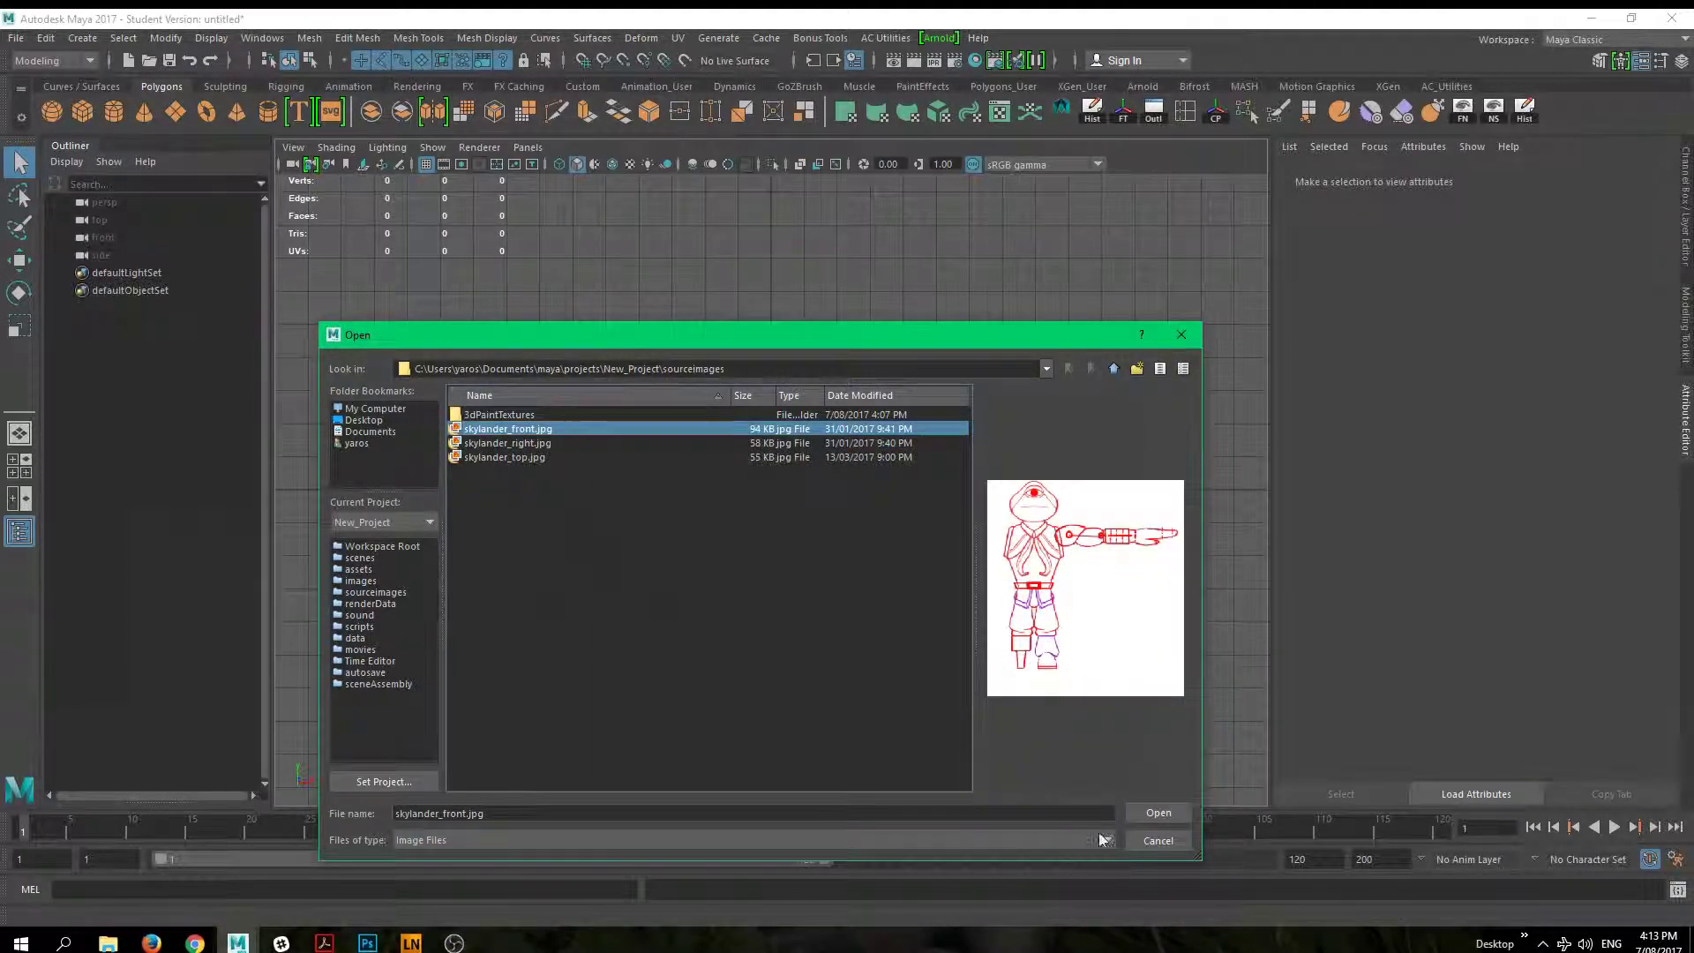
pyautogui.click(1162, 815)
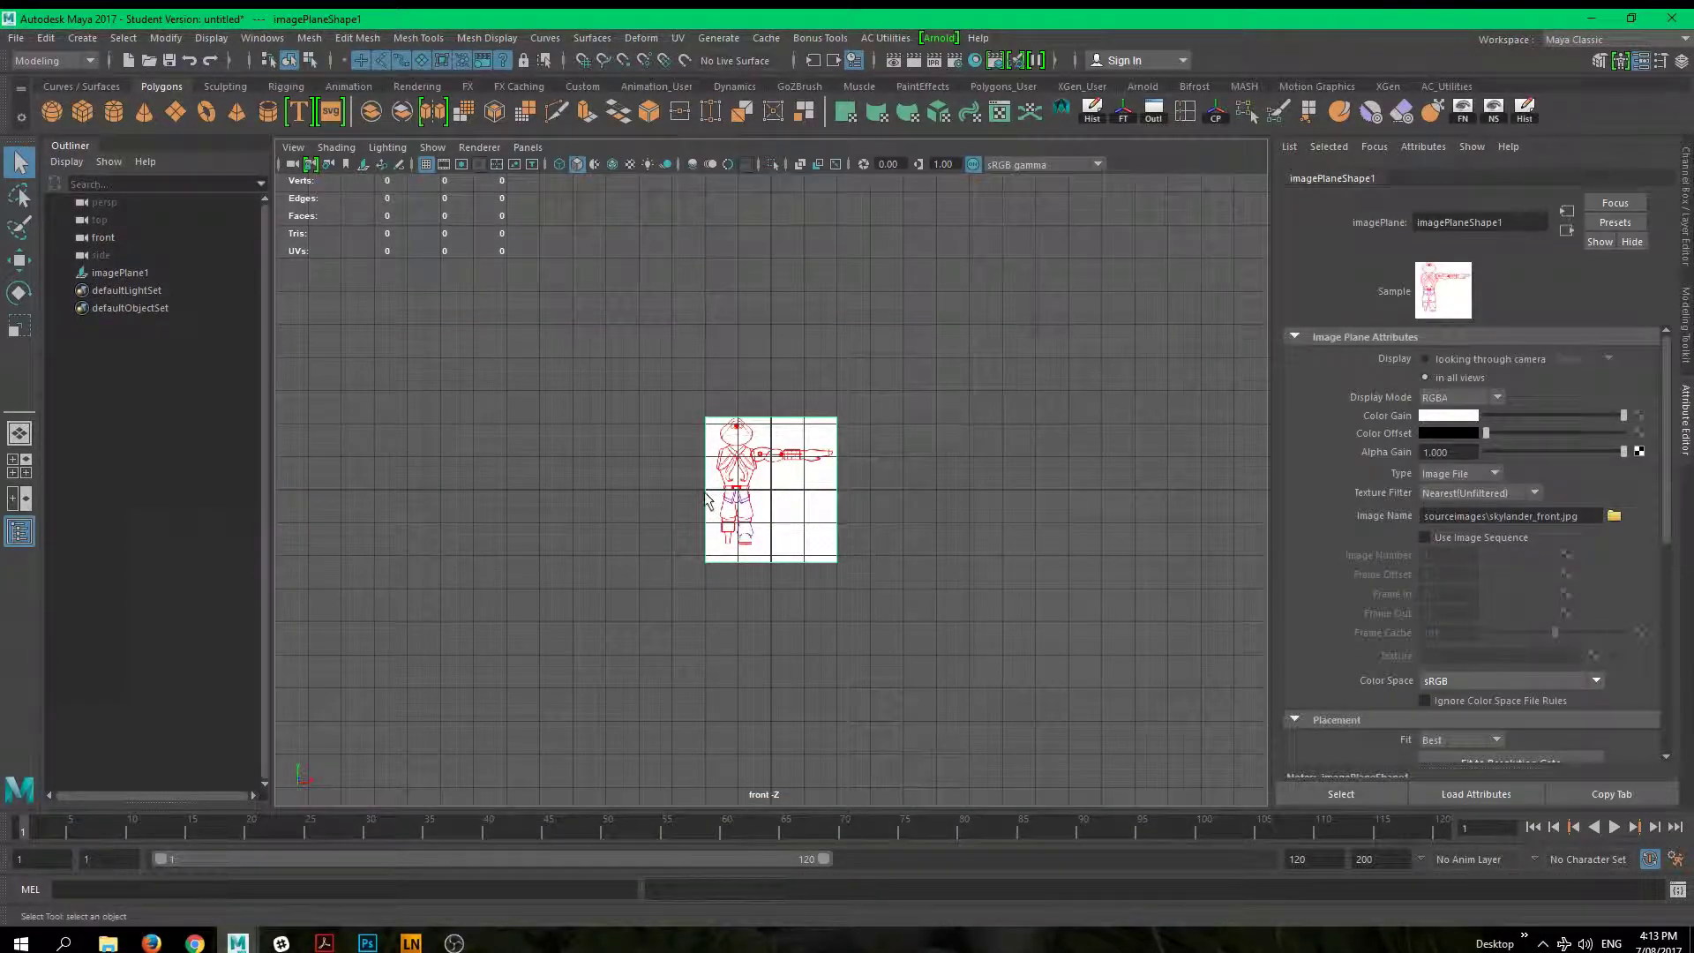
# Step: Move the front image plane up so the character's feet rest on the horizontal ground line
pyautogui.press('w')
pyautogui.keyDown('alt'); pyautogui.moveTo(703, 512); pyautogui.dragTo(909, 630, button='right'); pyautogui.keyUp('alt')
pyautogui.keyDown('alt'); pyautogui.moveTo(909, 630); pyautogui.dragTo(936, 697, button='middle'); pyautogui.keyUp('alt')
pyautogui.moveTo(808, 500); pyautogui.dragTo(809, 397)
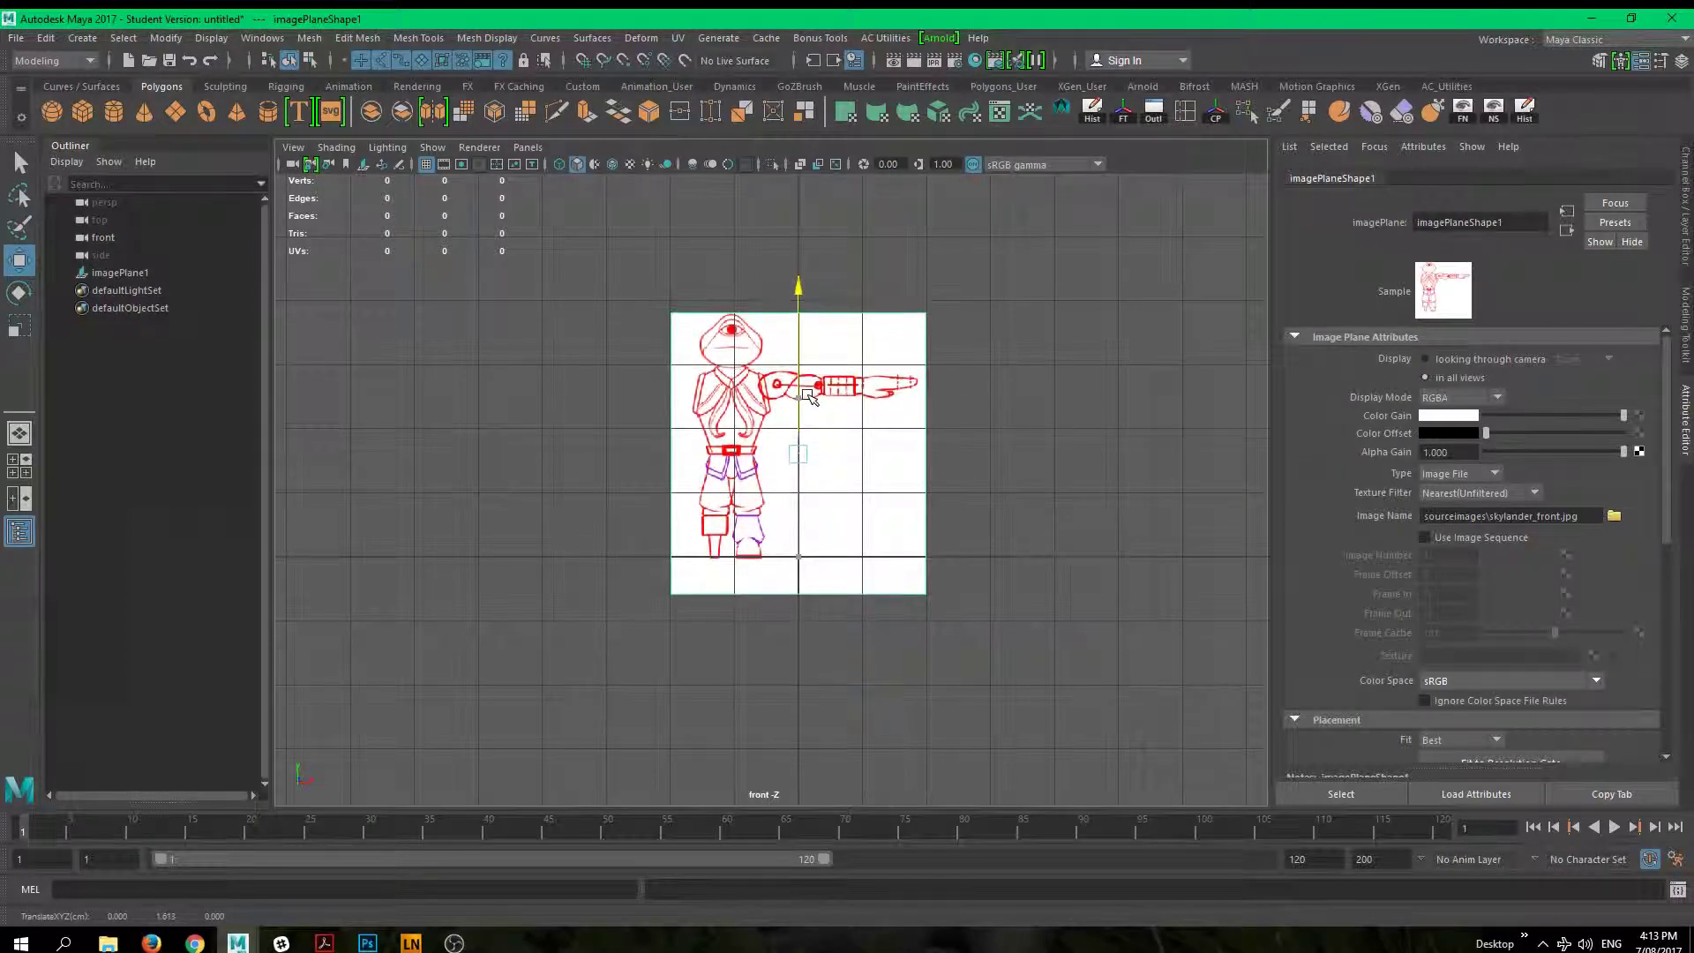
# Step: Move the front image plane about 1.04 cm along X to centre the character's body on the vertical grid axis
pyautogui.keyDown('alt'); pyautogui.moveTo(605, 560); pyautogui.dragTo(889, 644, button='right'); pyautogui.keyUp('alt')
pyautogui.keyDown('alt'); pyautogui.moveTo(889, 643); pyautogui.dragTo(783, 598, button='middle'); pyautogui.keyUp('alt')
pyautogui.keyDown('alt'); pyautogui.moveTo(782, 598); pyautogui.dragTo(676, 684, button='right'); pyautogui.keyUp('alt')
pyautogui.keyDown('alt'); pyautogui.moveTo(706, 634); pyautogui.dragTo(698, 668, button='middle'); pyautogui.keyUp('alt')
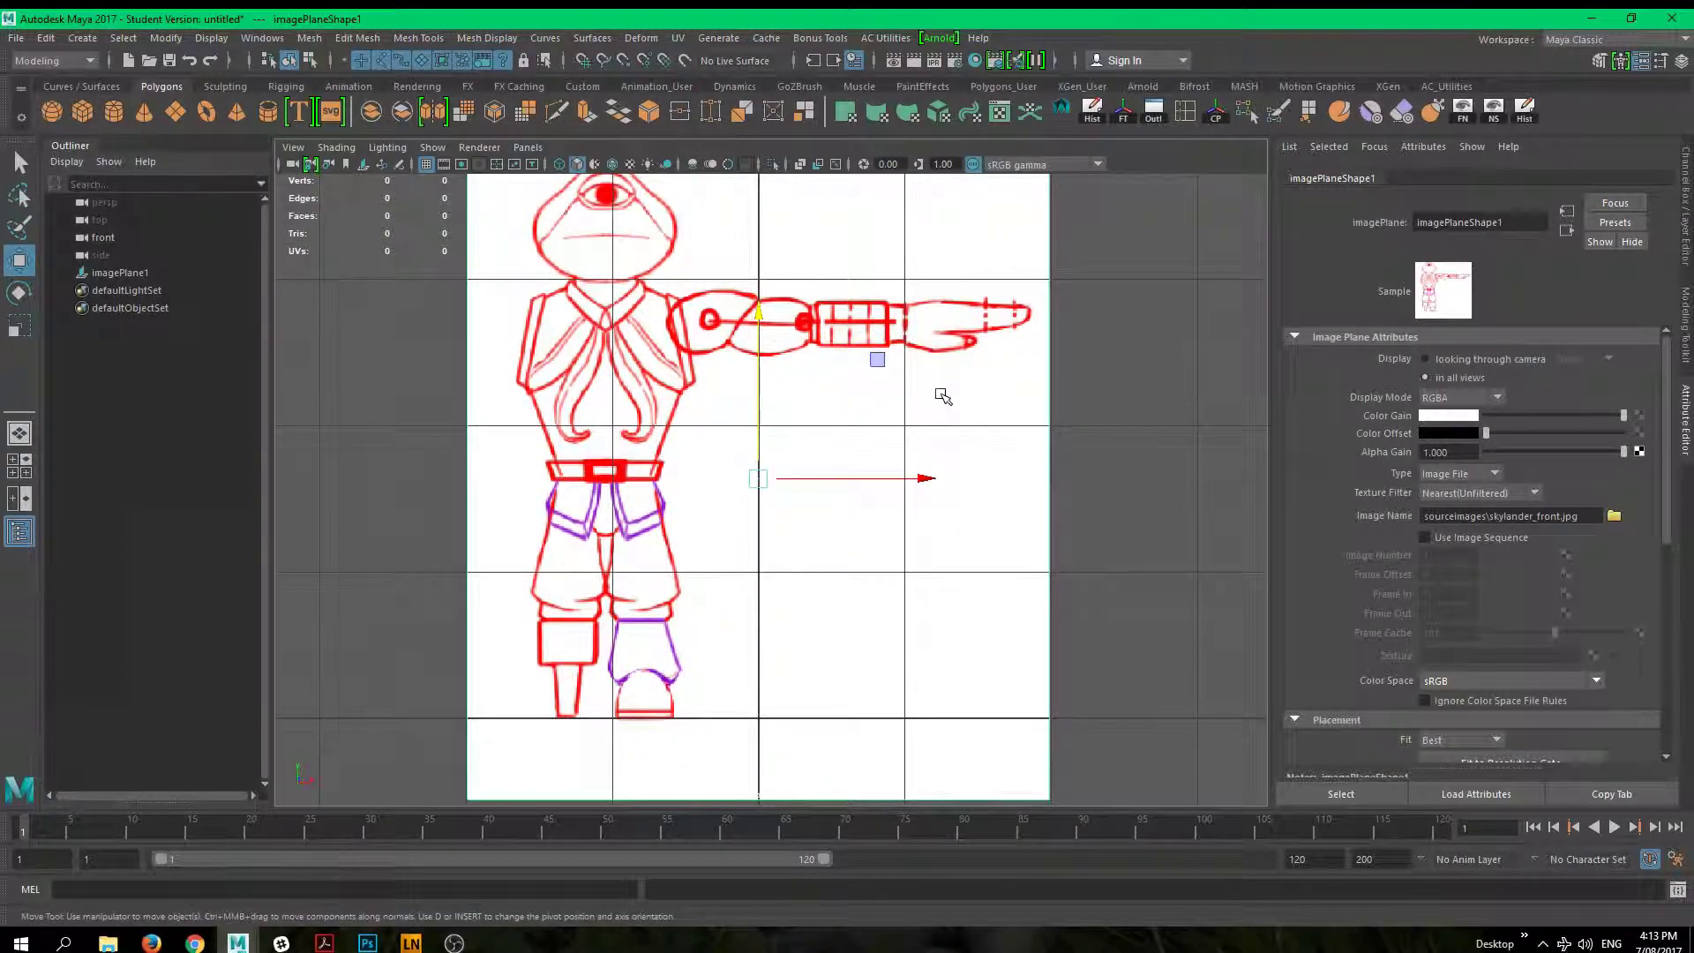
pyautogui.moveTo(926, 479); pyautogui.dragTo(1081, 486)
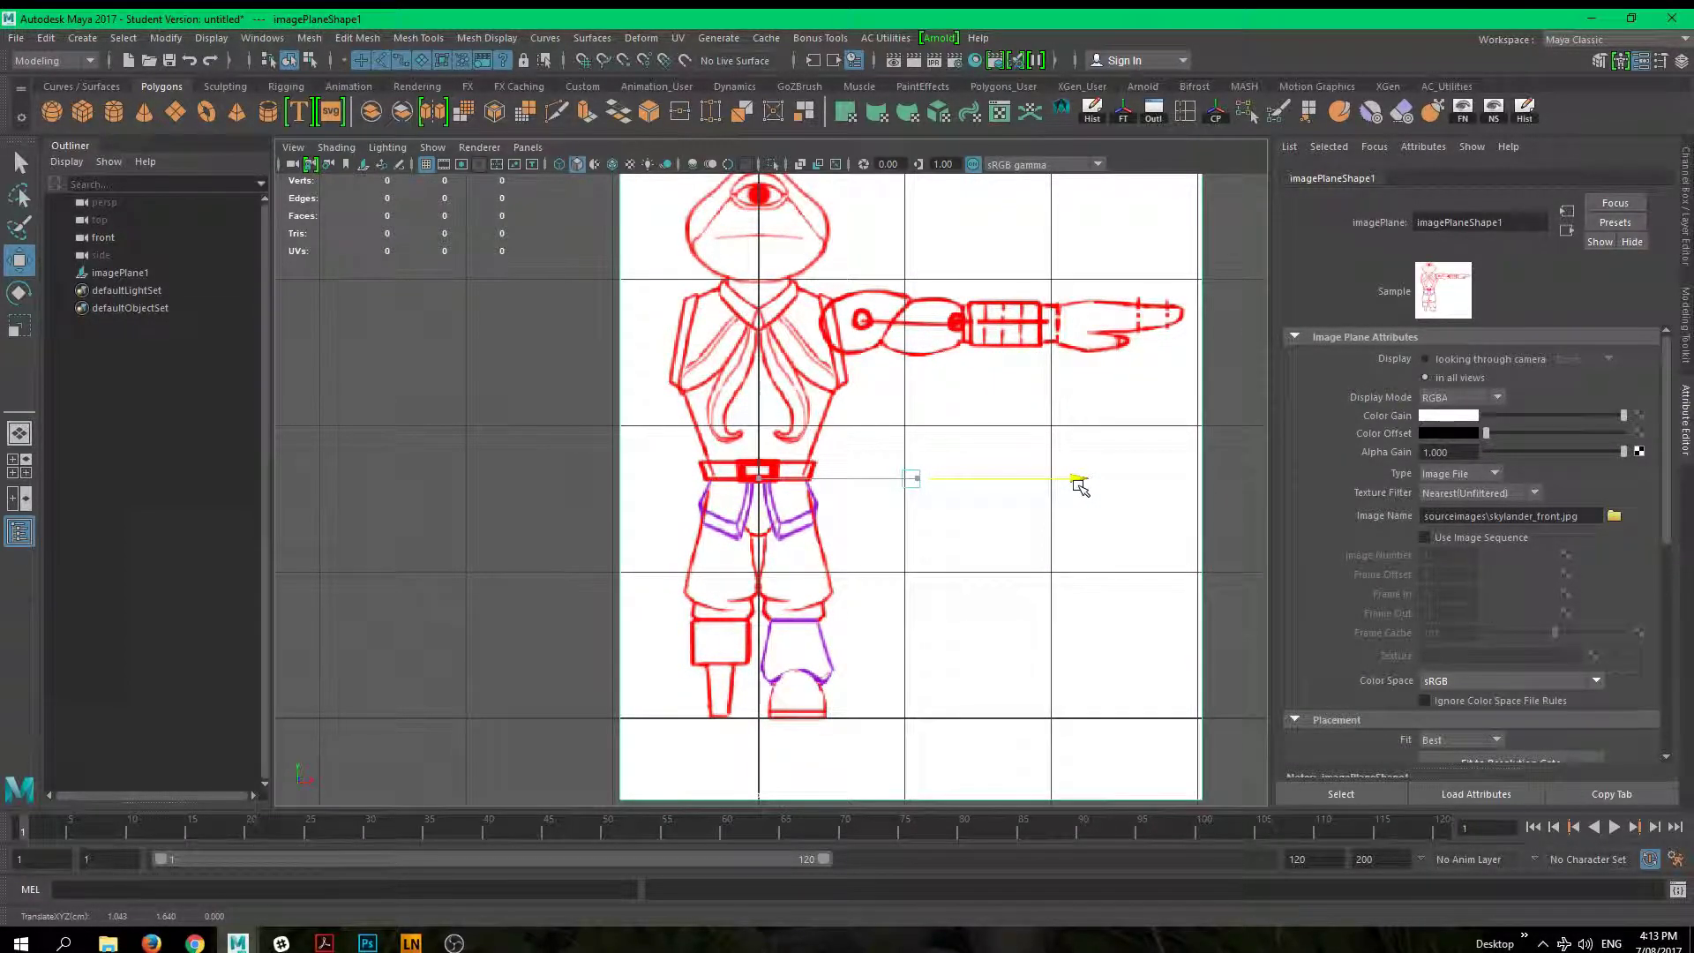
pyautogui.hotkey('ctrl', 'z')
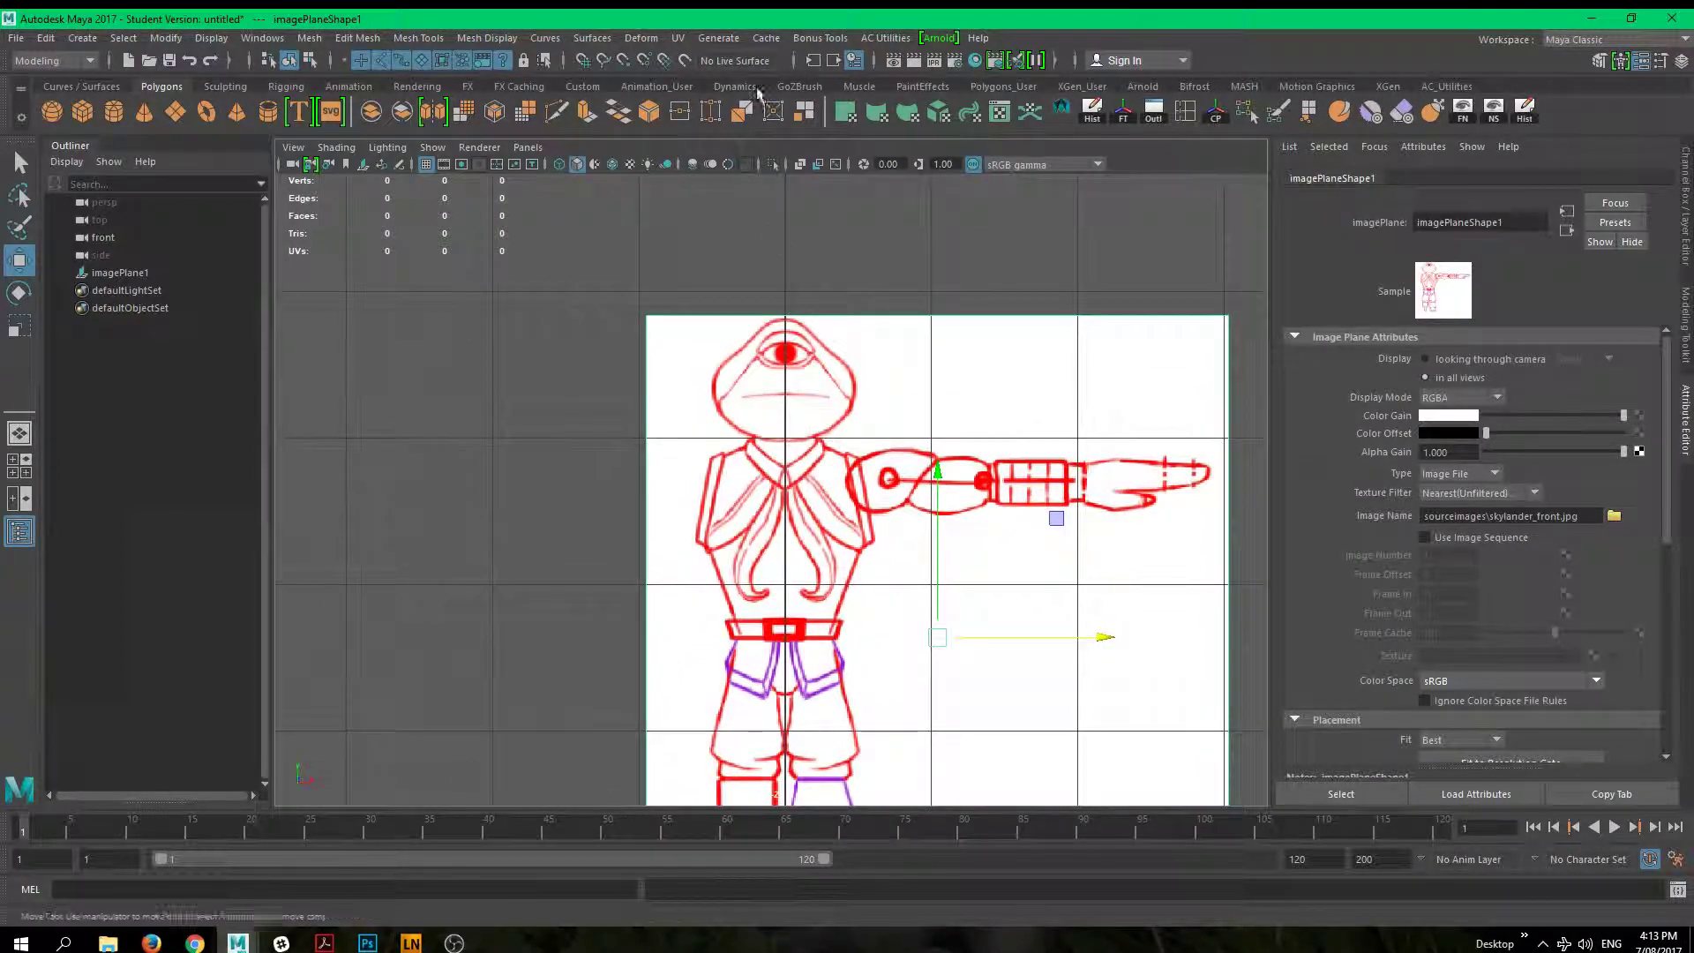
pyautogui.keyDown('alt'); pyautogui.moveTo(797, 722); pyautogui.dragTo(750, 527, button='middle'); pyautogui.keyUp('alt')
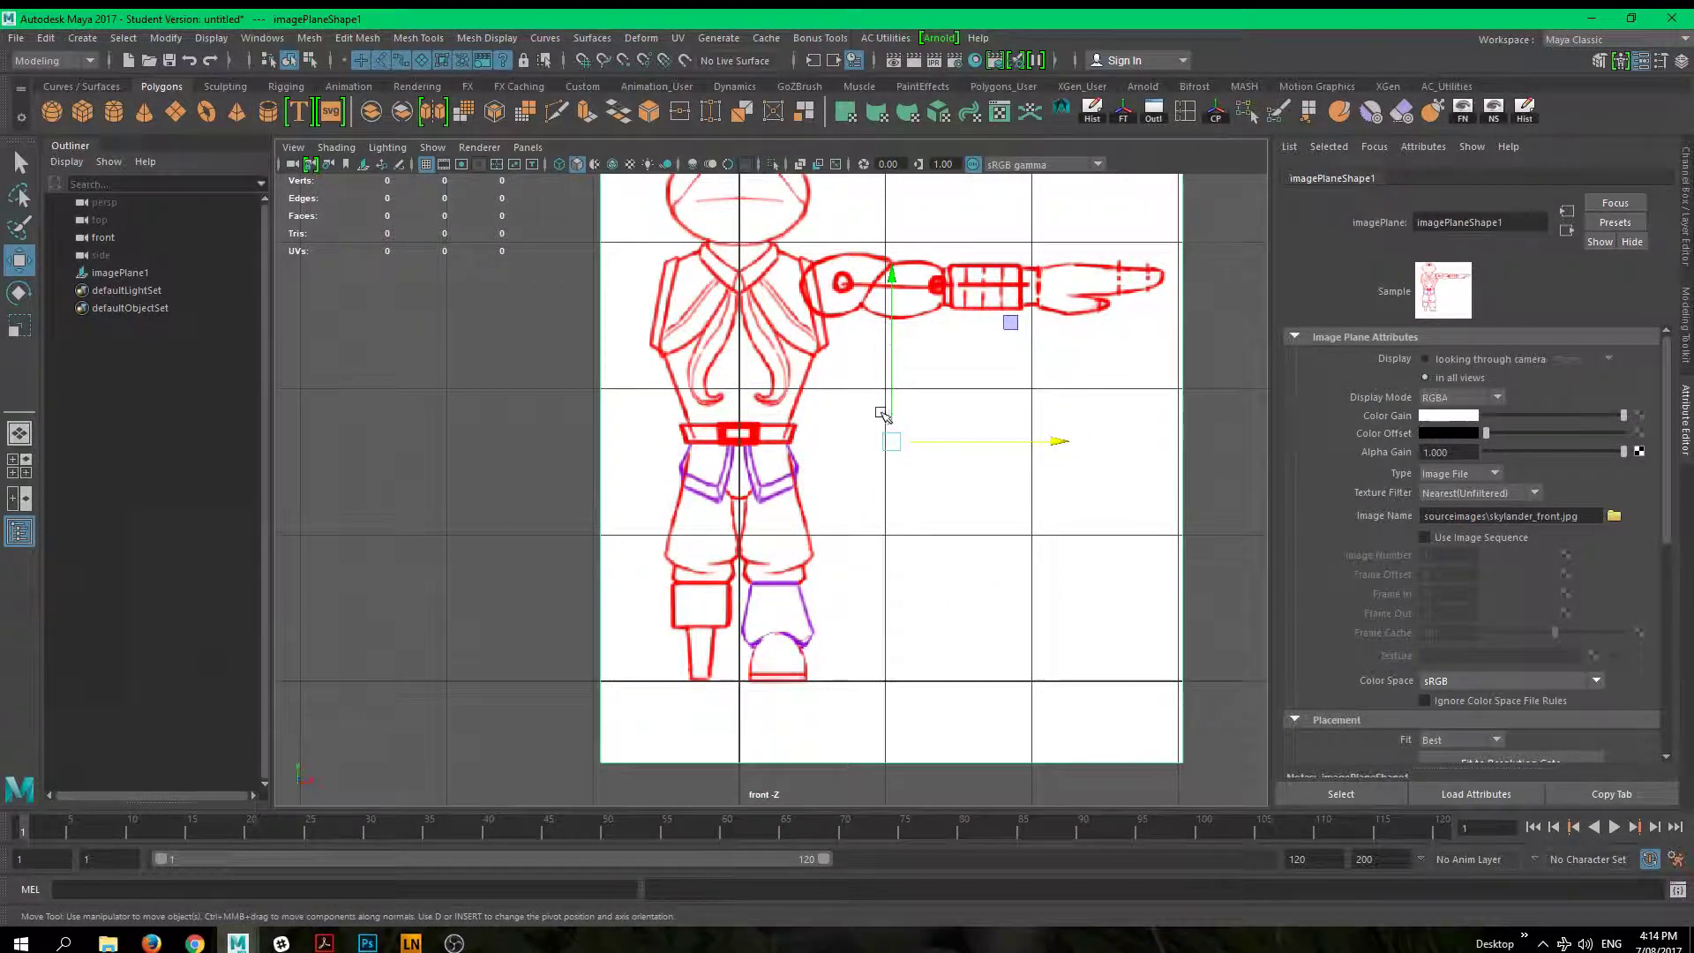
pyautogui.moveTo(882, 415)
pyautogui.keyDown('alt'); pyautogui.mouseDown(button='middle')
pyautogui.moveTo(835, 458)
pyautogui.moveTo(842, 435)
pyautogui.mouseUp(button='middle'); pyautogui.keyUp('alt')
pyautogui.moveTo(903, 696)
pyautogui.keyDown('alt'); pyautogui.mouseDown(button='middle')
pyautogui.moveTo(930, 707)
pyautogui.moveTo(930, 541)
pyautogui.moveTo(904, 681)
pyautogui.mouseUp(button='middle'); pyautogui.keyUp('alt')
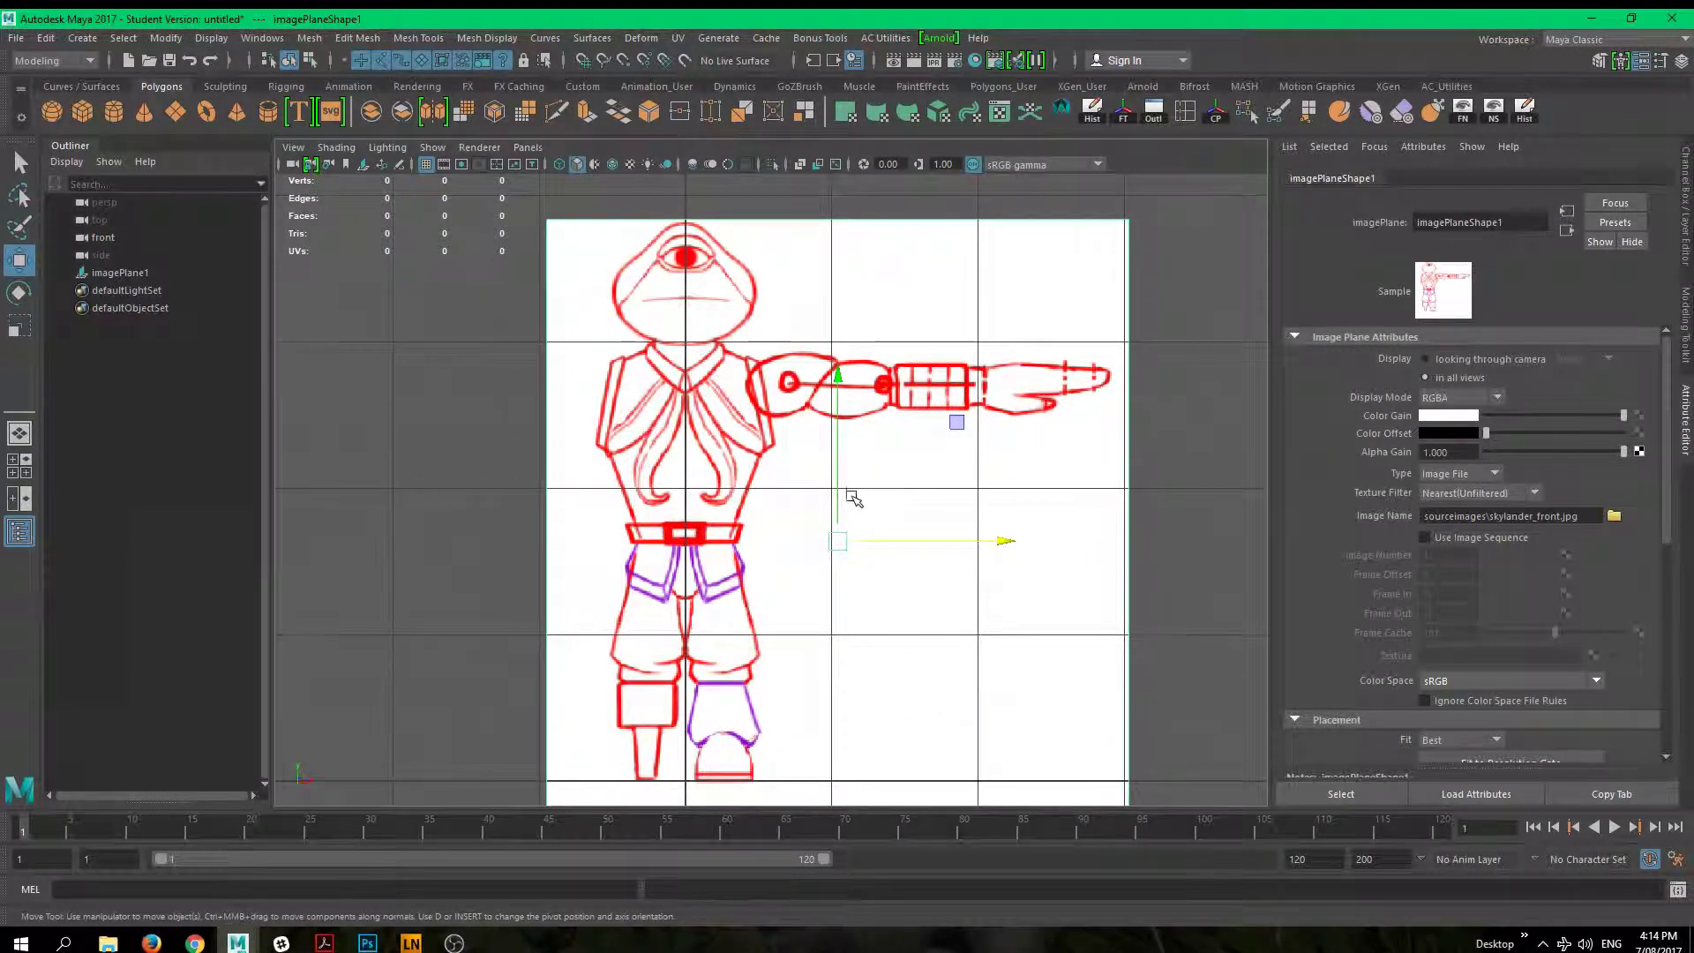
pyautogui.keyDown('alt'); pyautogui.moveTo(858, 495); pyautogui.dragTo(883, 513, button='middle'); pyautogui.keyUp('alt')
pyautogui.keyDown('alt'); pyautogui.moveTo(724, 569); pyautogui.dragTo(679, 484, button='middle'); pyautogui.keyUp('alt')
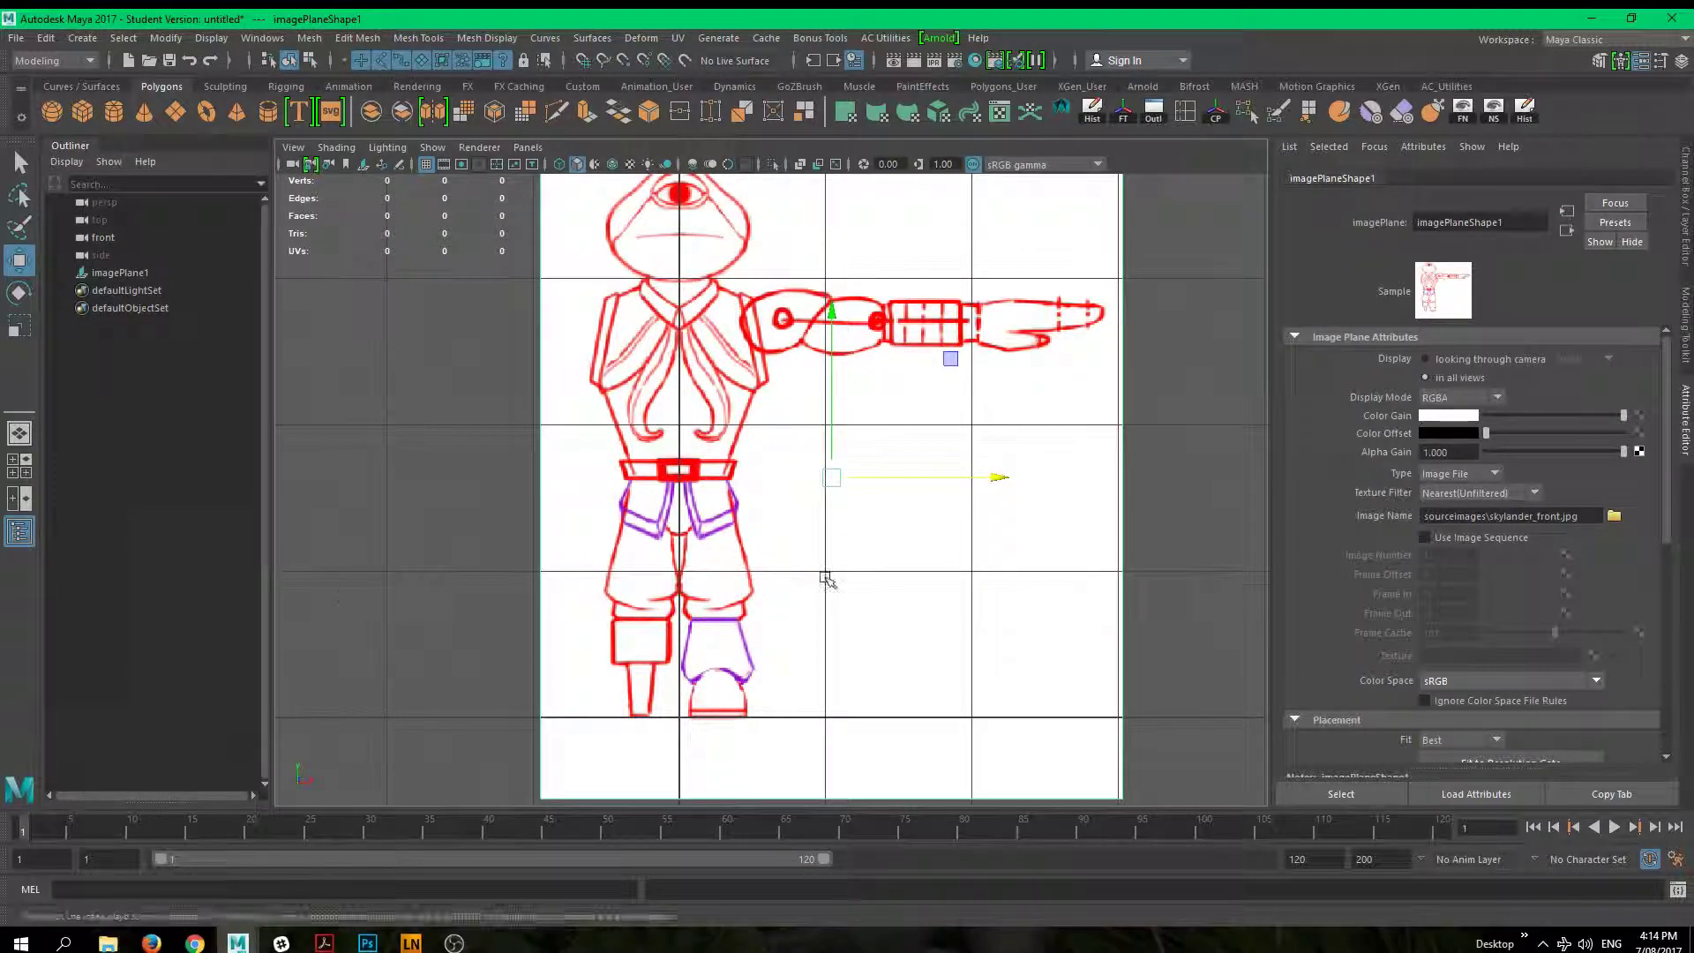
pyautogui.click(108, 943)
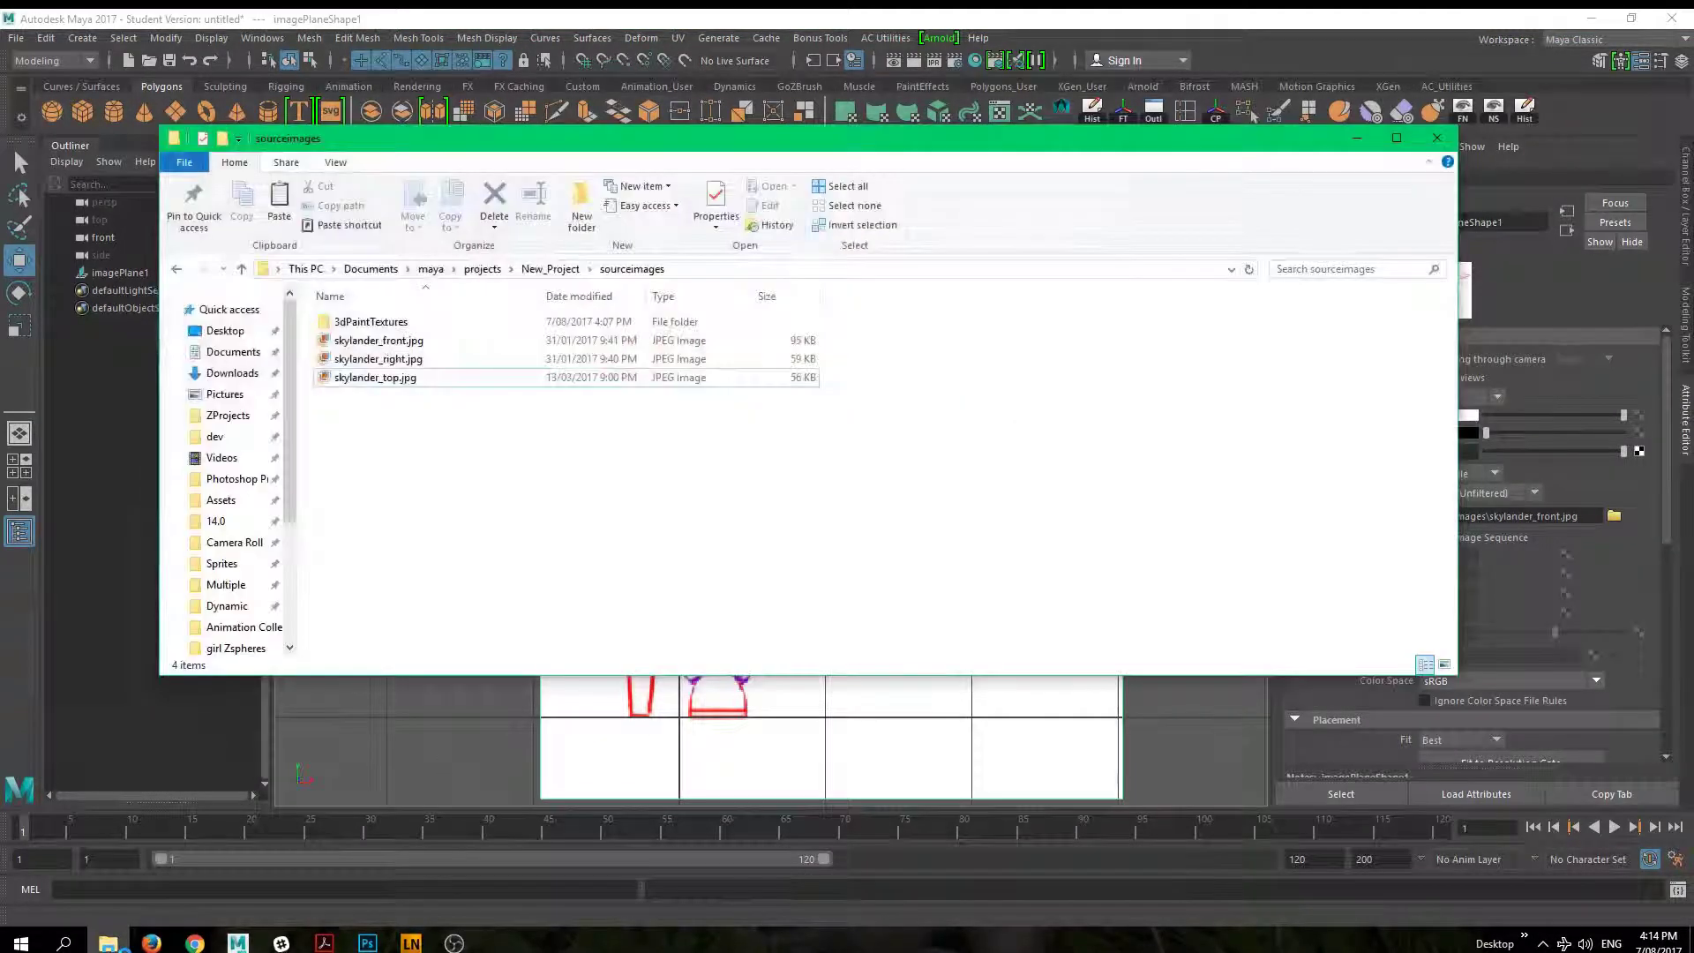
pyautogui.hotkey('alt', 'Tab')
# Step: Switch to the right side view and deselect the image plane
pyautogui.press('space')
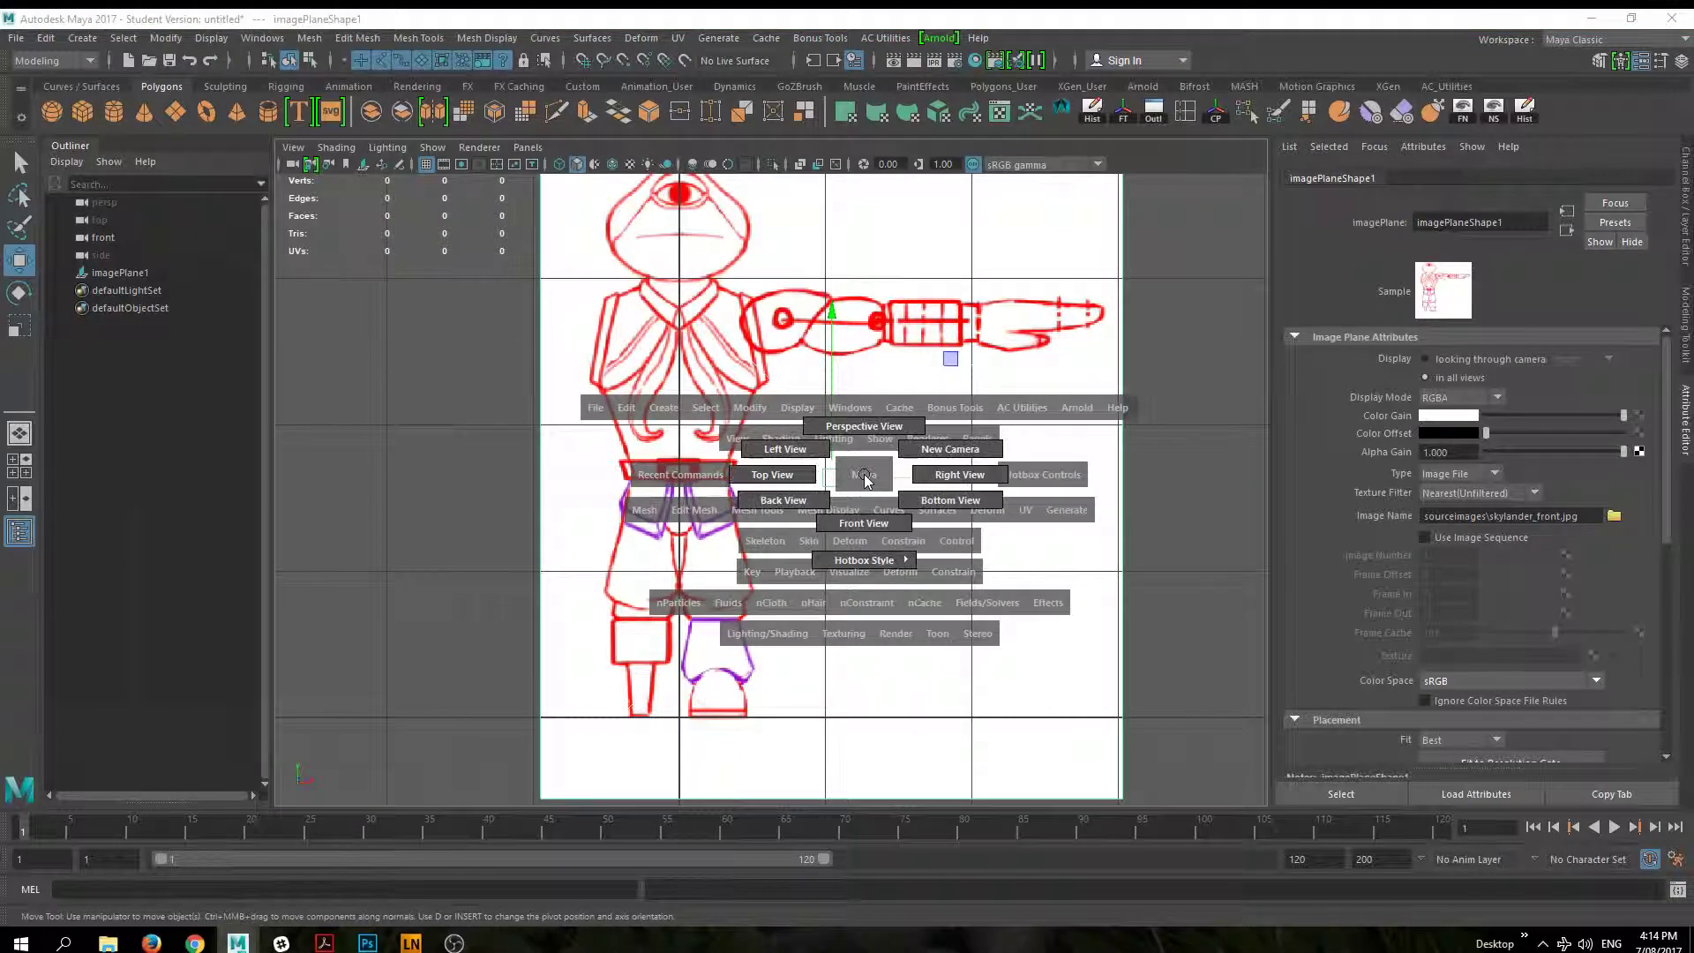
pyautogui.moveTo(864, 479); pyautogui.dragTo(946, 475)
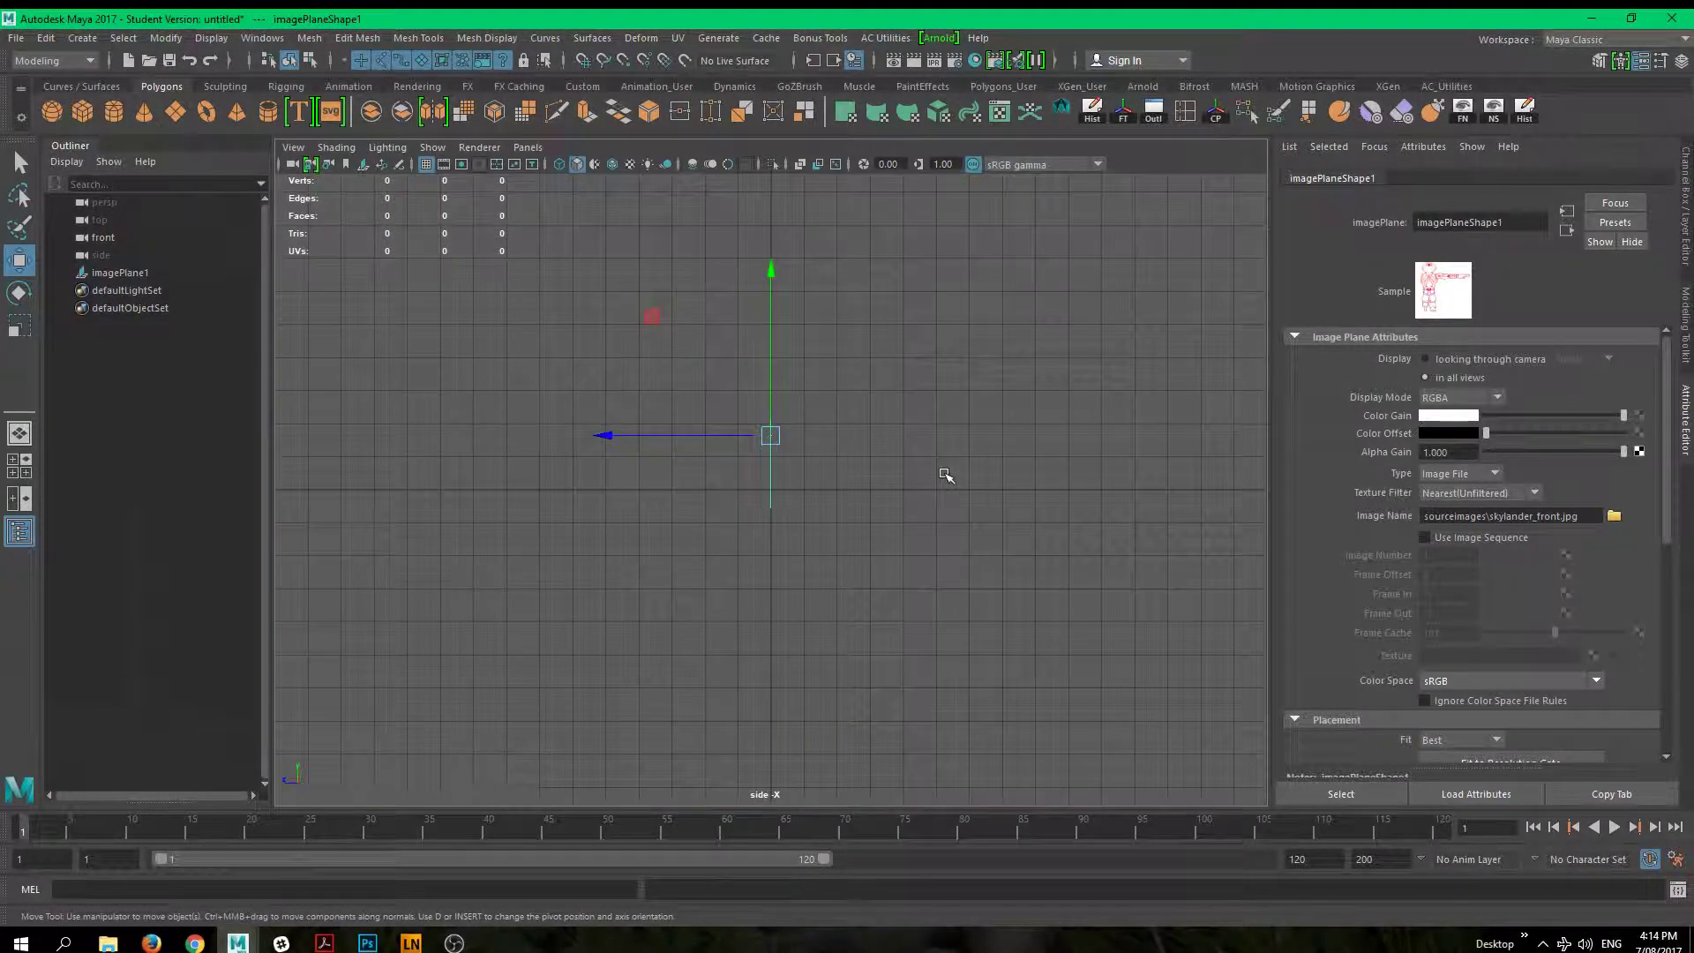
pyautogui.click(937, 484)
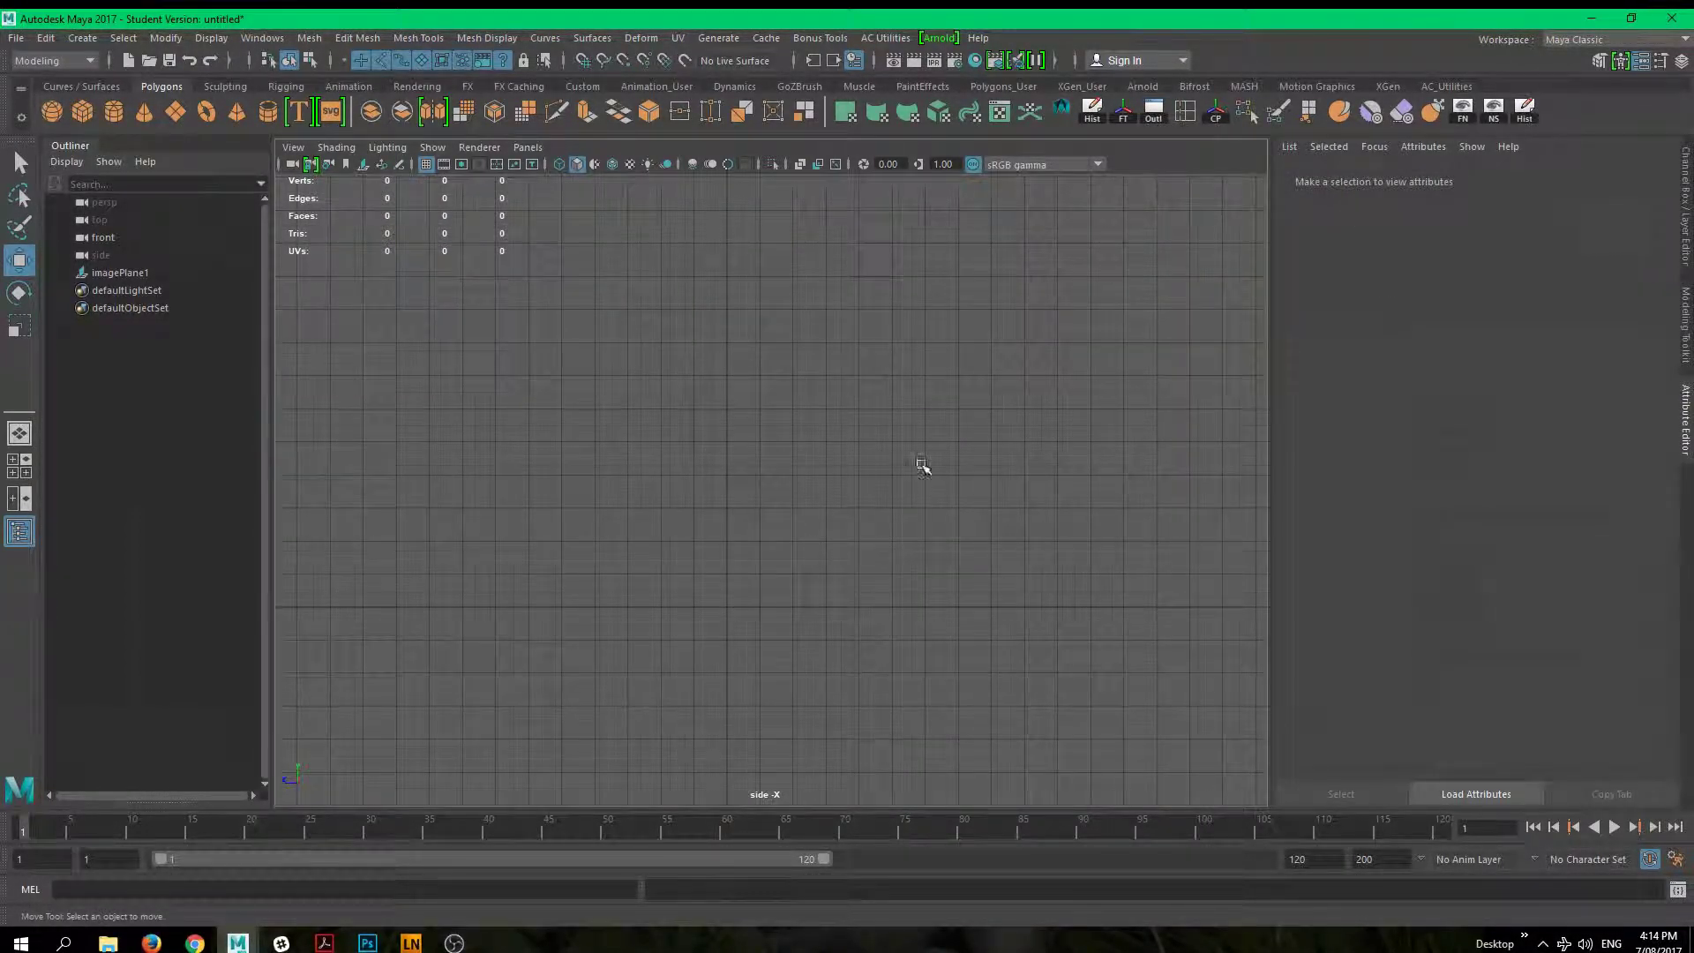
pyautogui.click(362, 167)
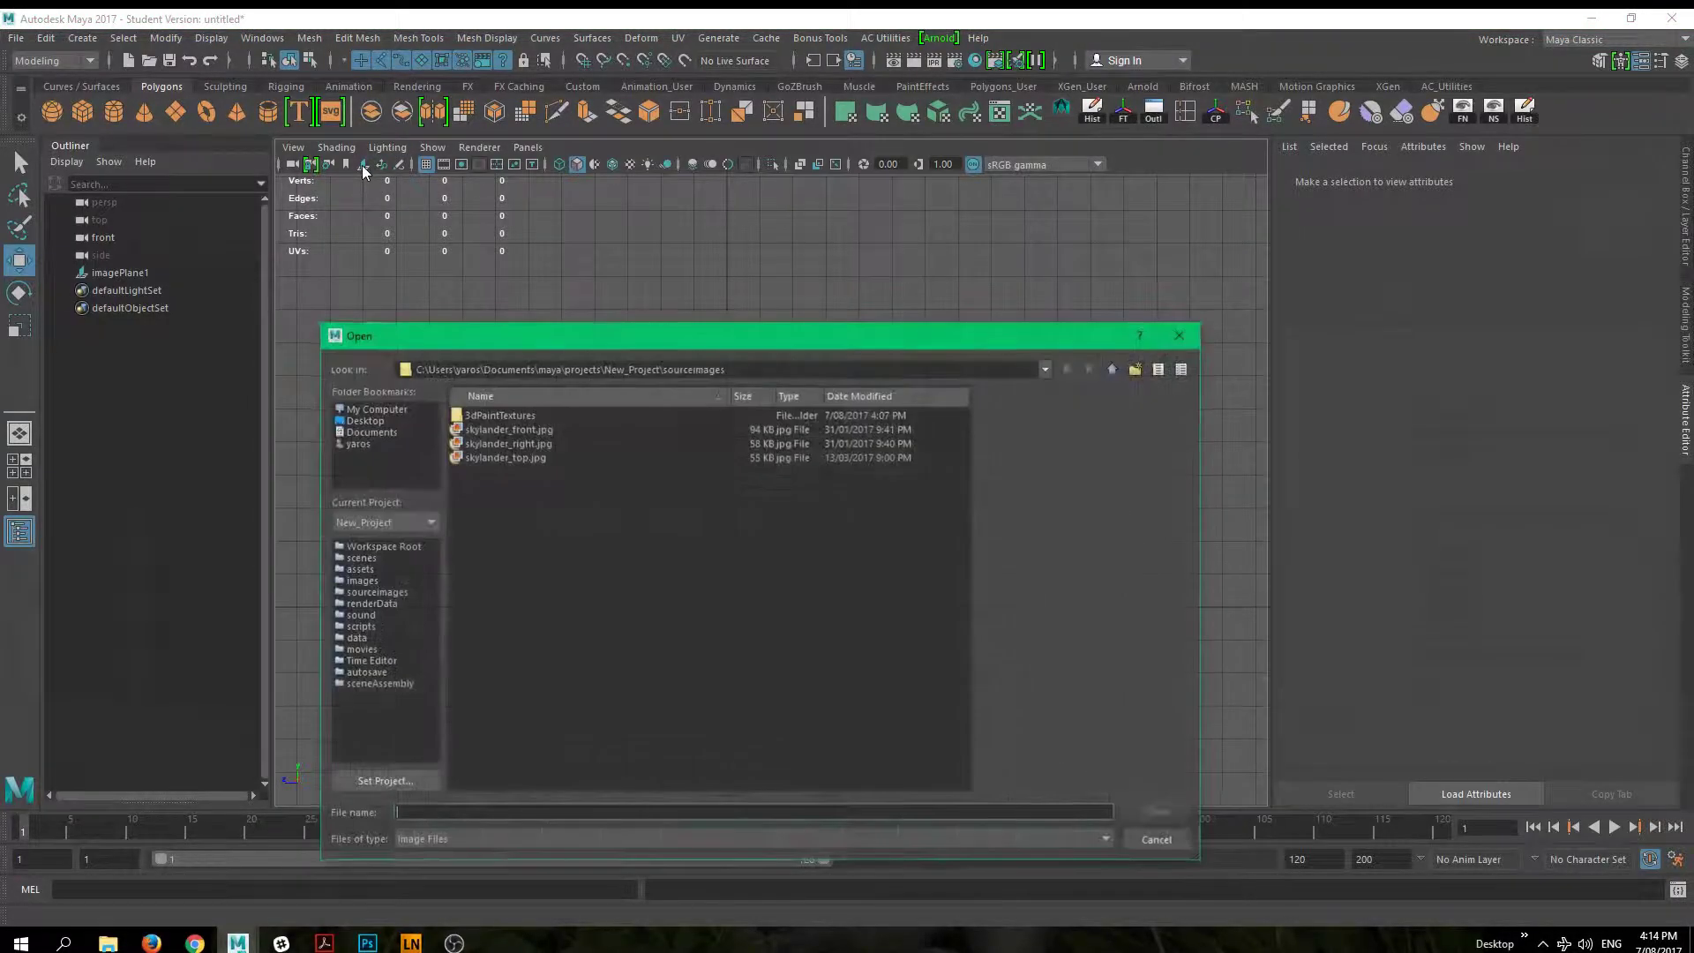
pyautogui.click(508, 444)
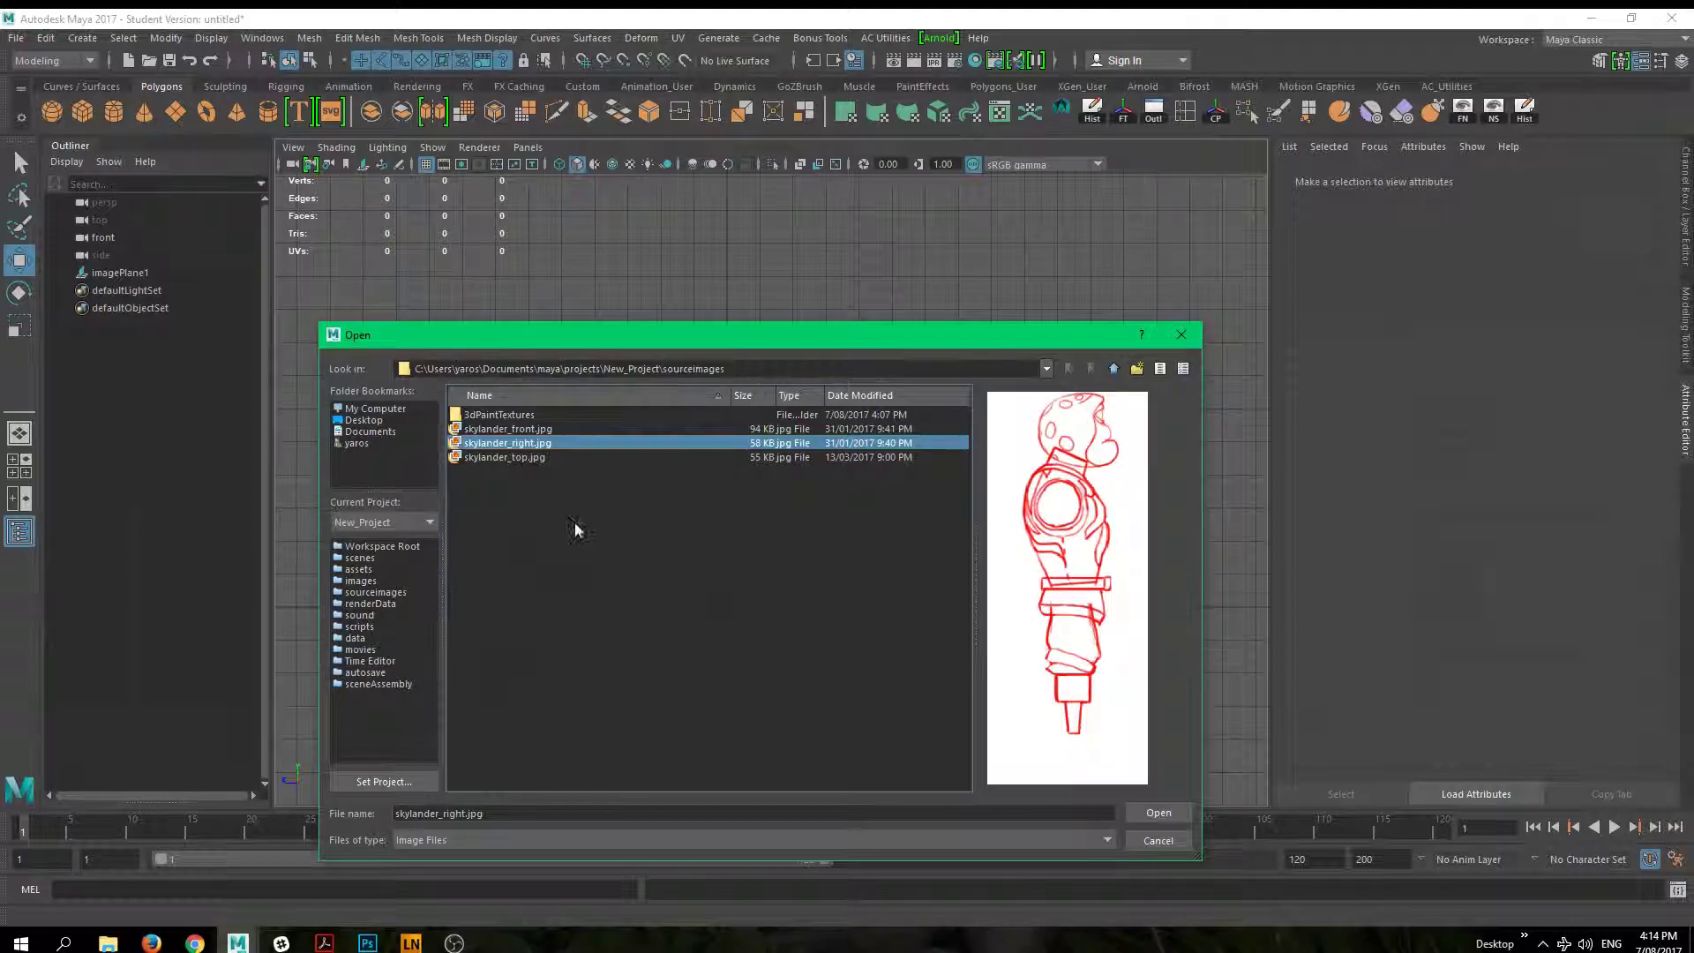
pyautogui.click(1149, 841)
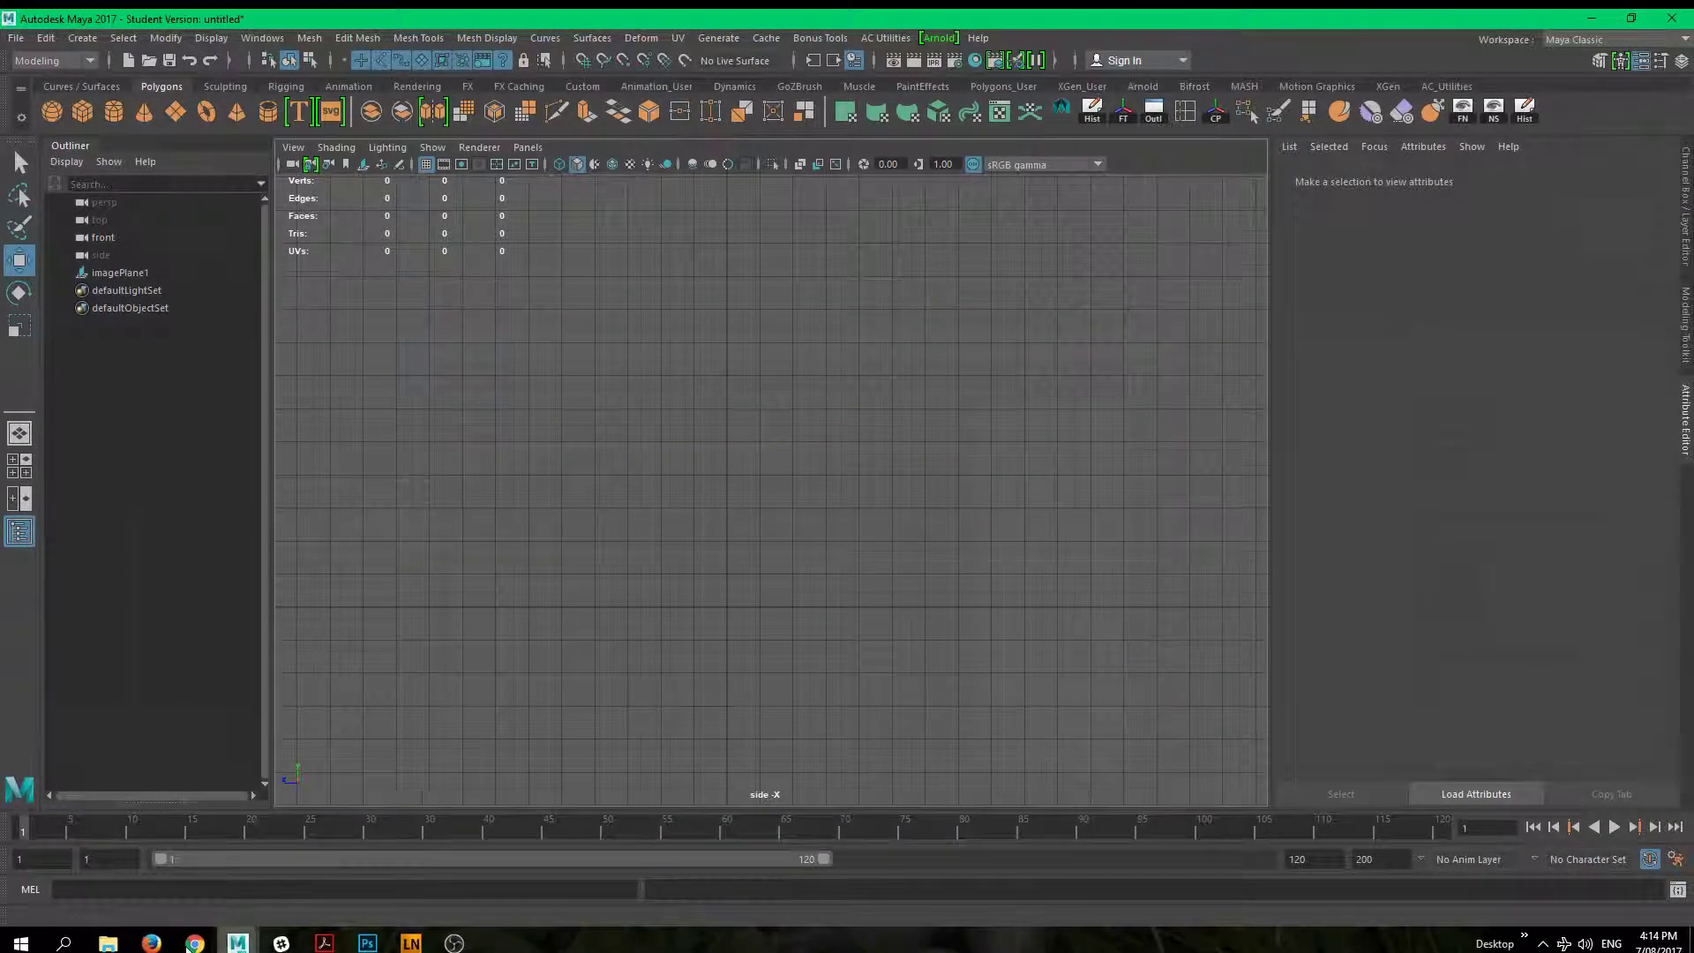
# Step: Return to Skylander_Project's sourceimages folder in File Explorer and view skylander_right.jpg and skylander_left.jpg to compare the two side drawings
pyautogui.click(108, 943)
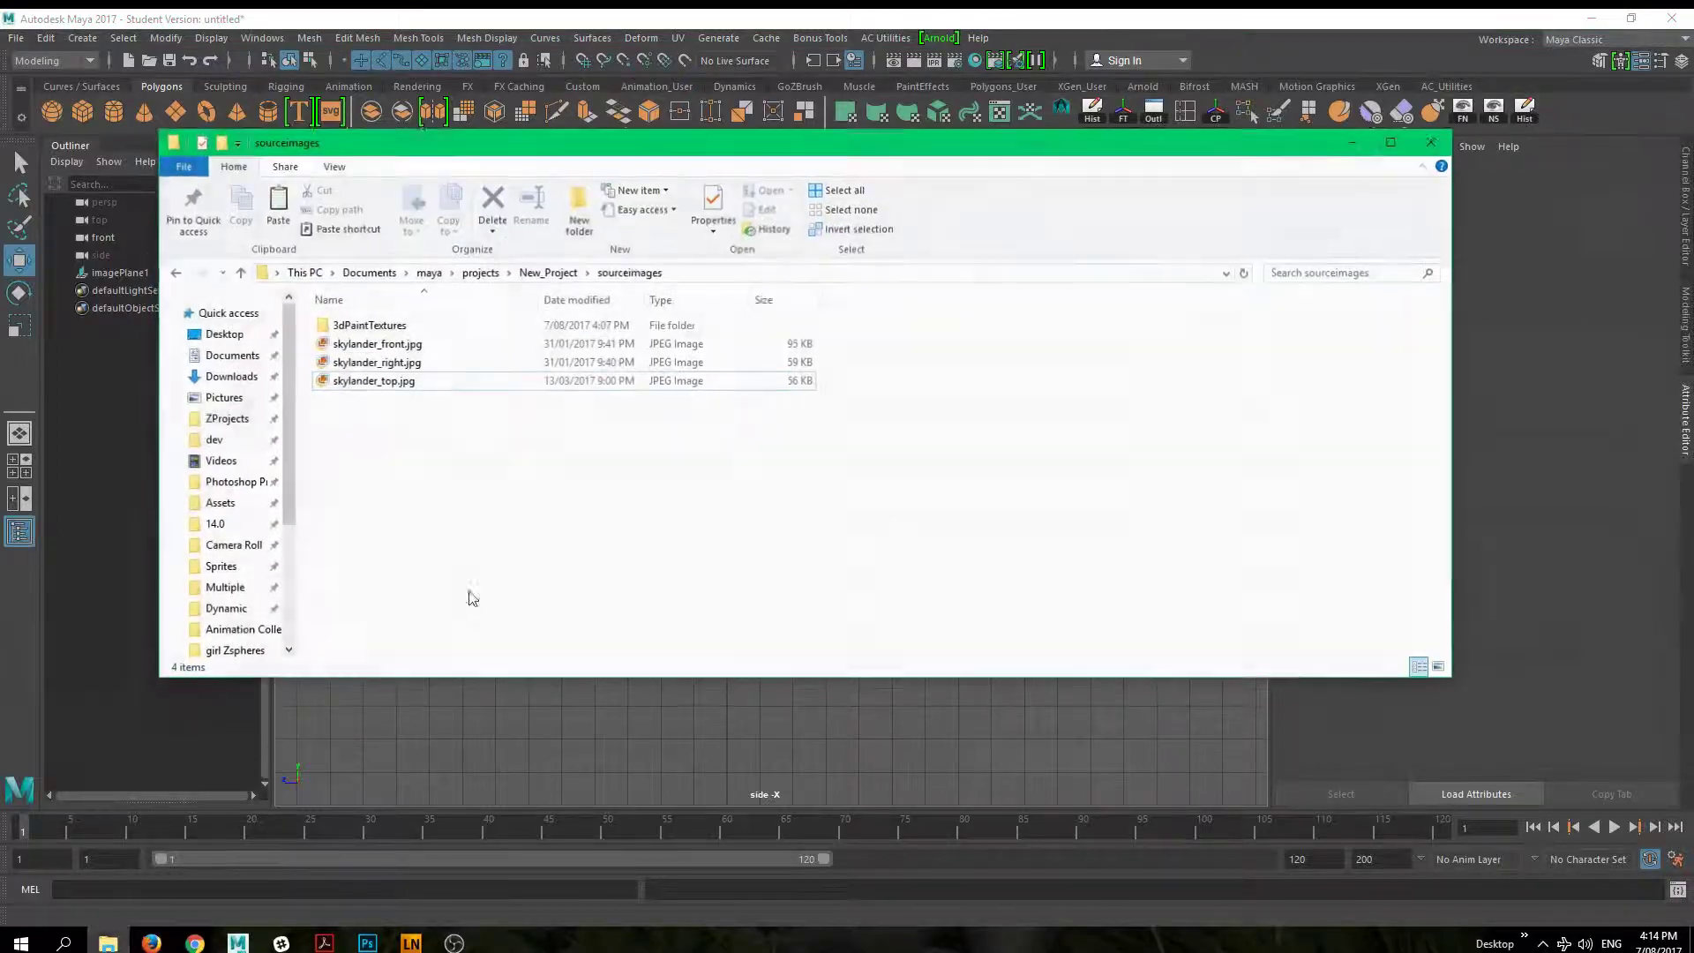
pyautogui.click(176, 272)
pyautogui.click(177, 272)
pyautogui.click(177, 272)
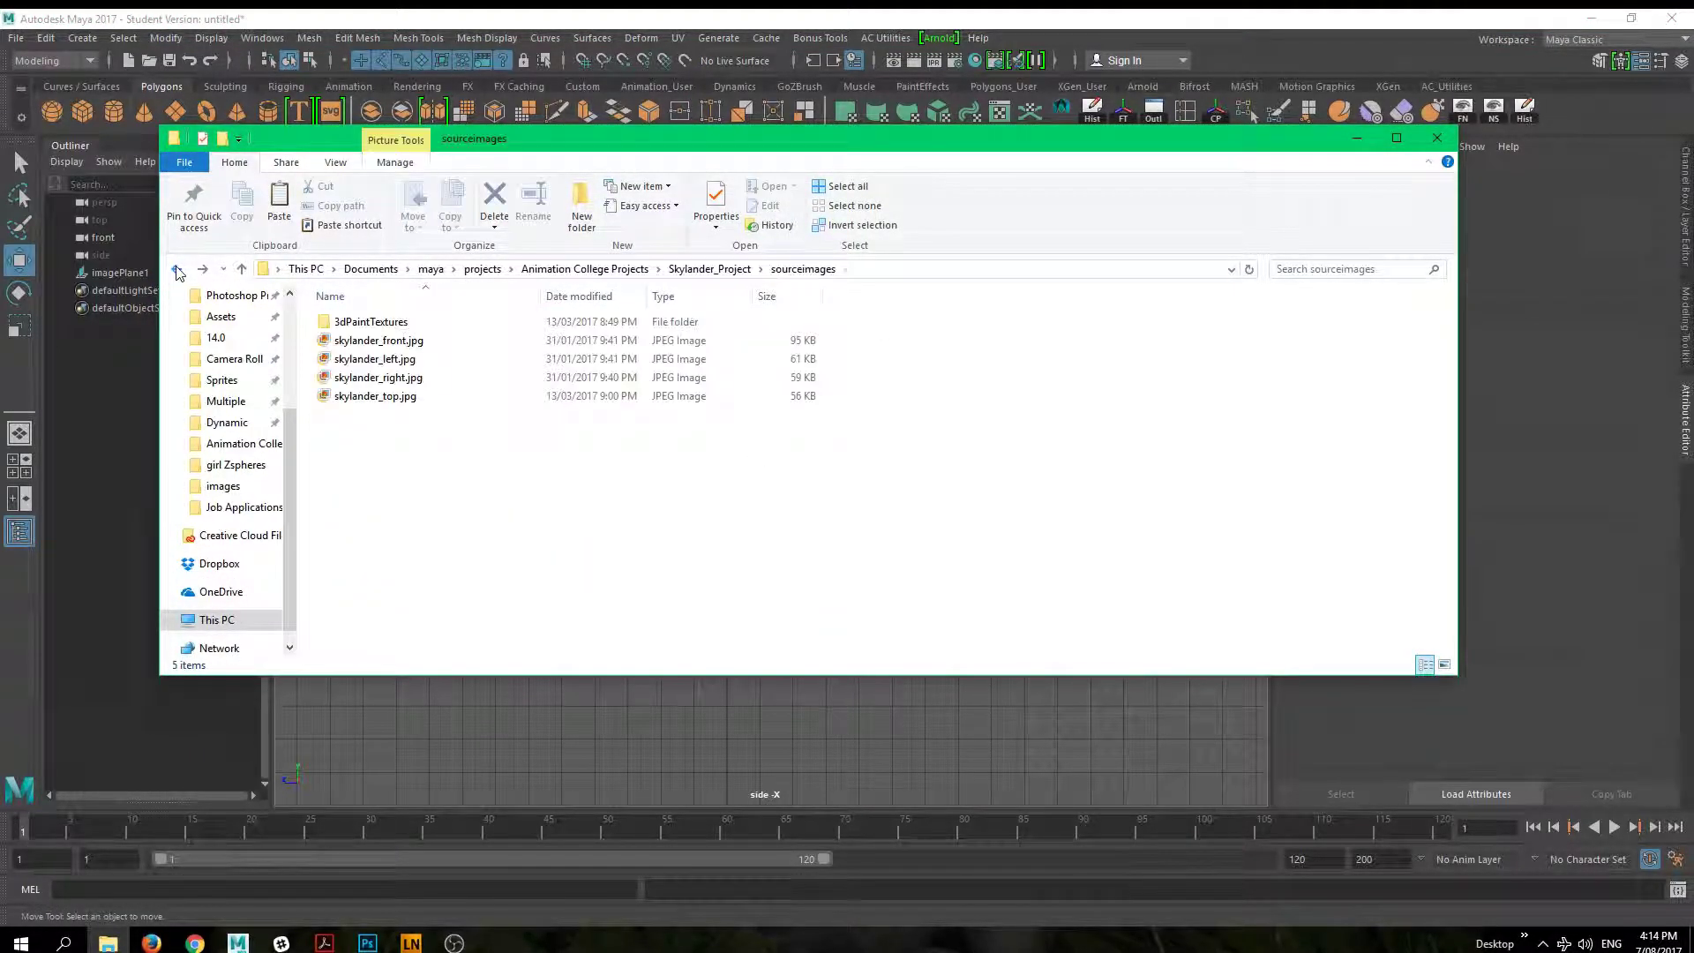
pyautogui.click(400, 378)
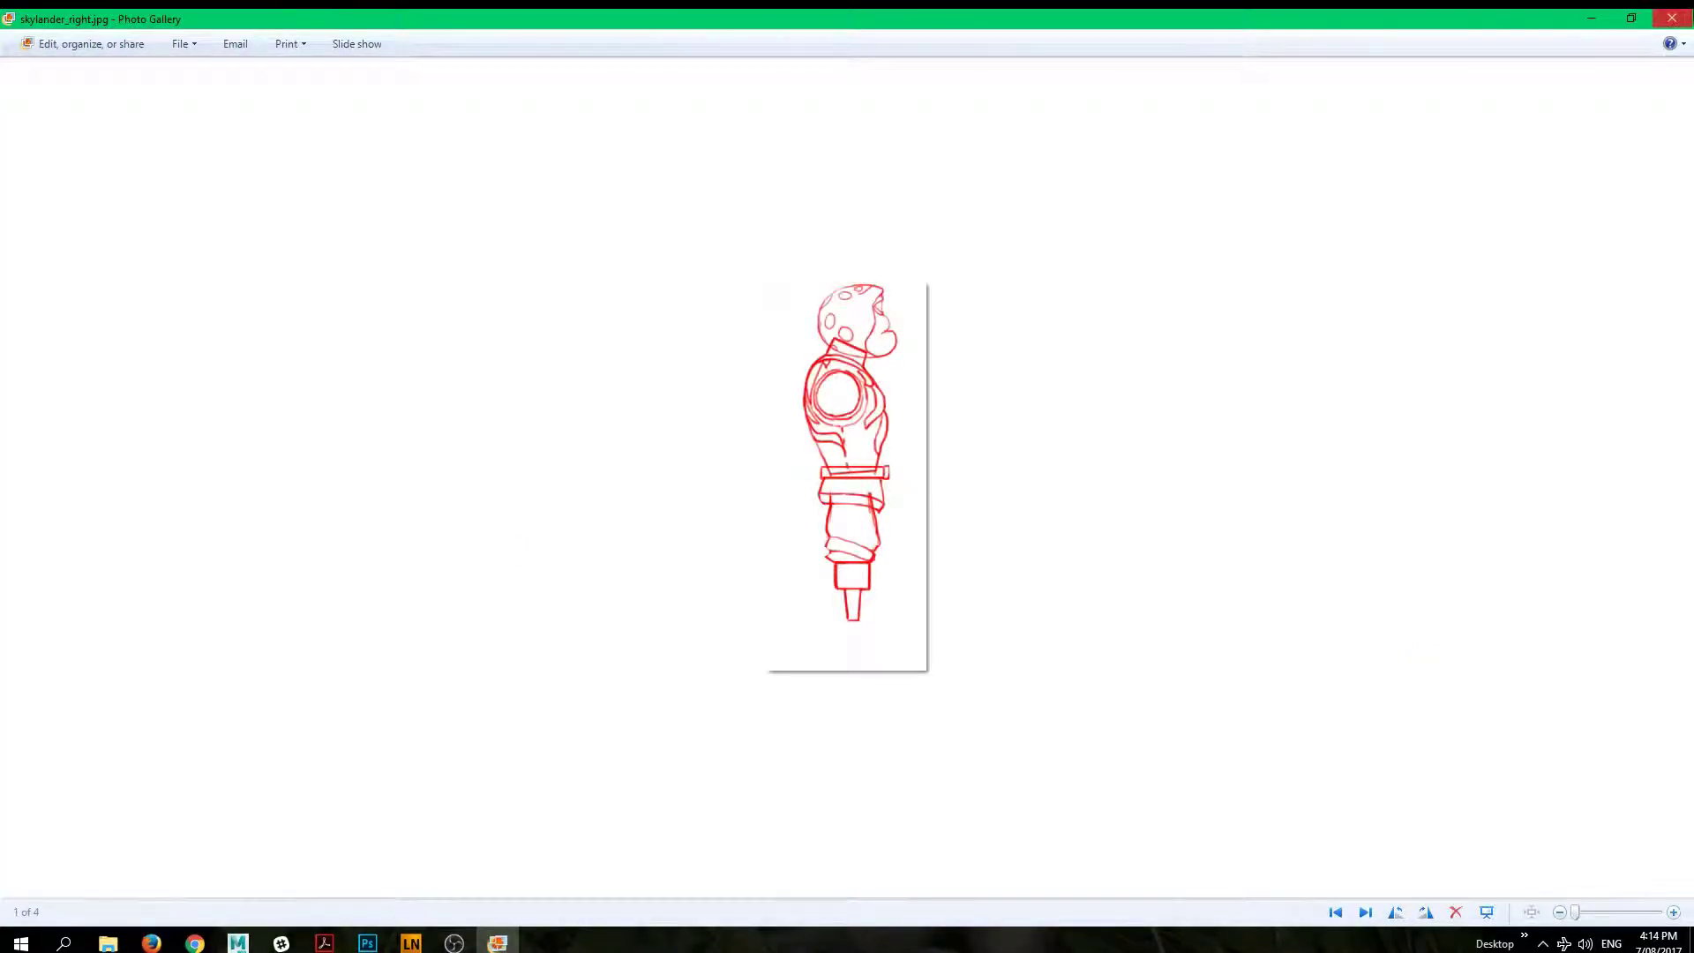
pyautogui.hotkey('alt', 'F4')
pyautogui.click(399, 359)
pyautogui.doubleClick(401, 360)
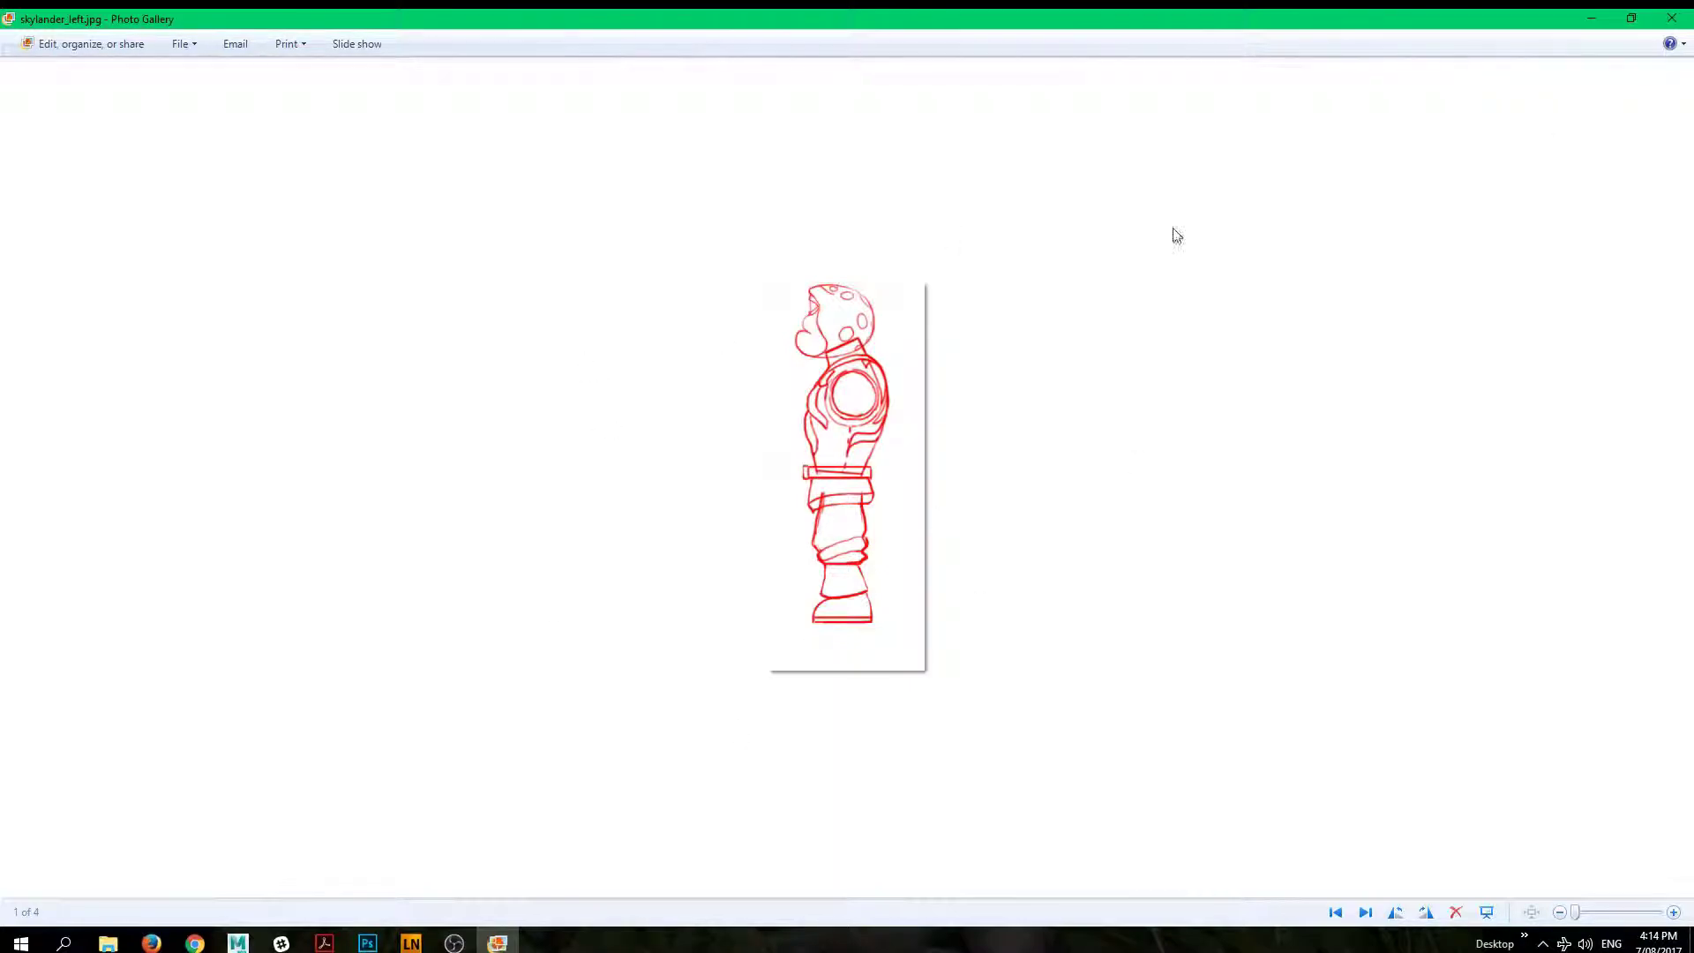
# Step: Paste the copied skylander_left.jpg into New_Project's sourceimages folder and return to Maya
pyautogui.click(1672, 17)
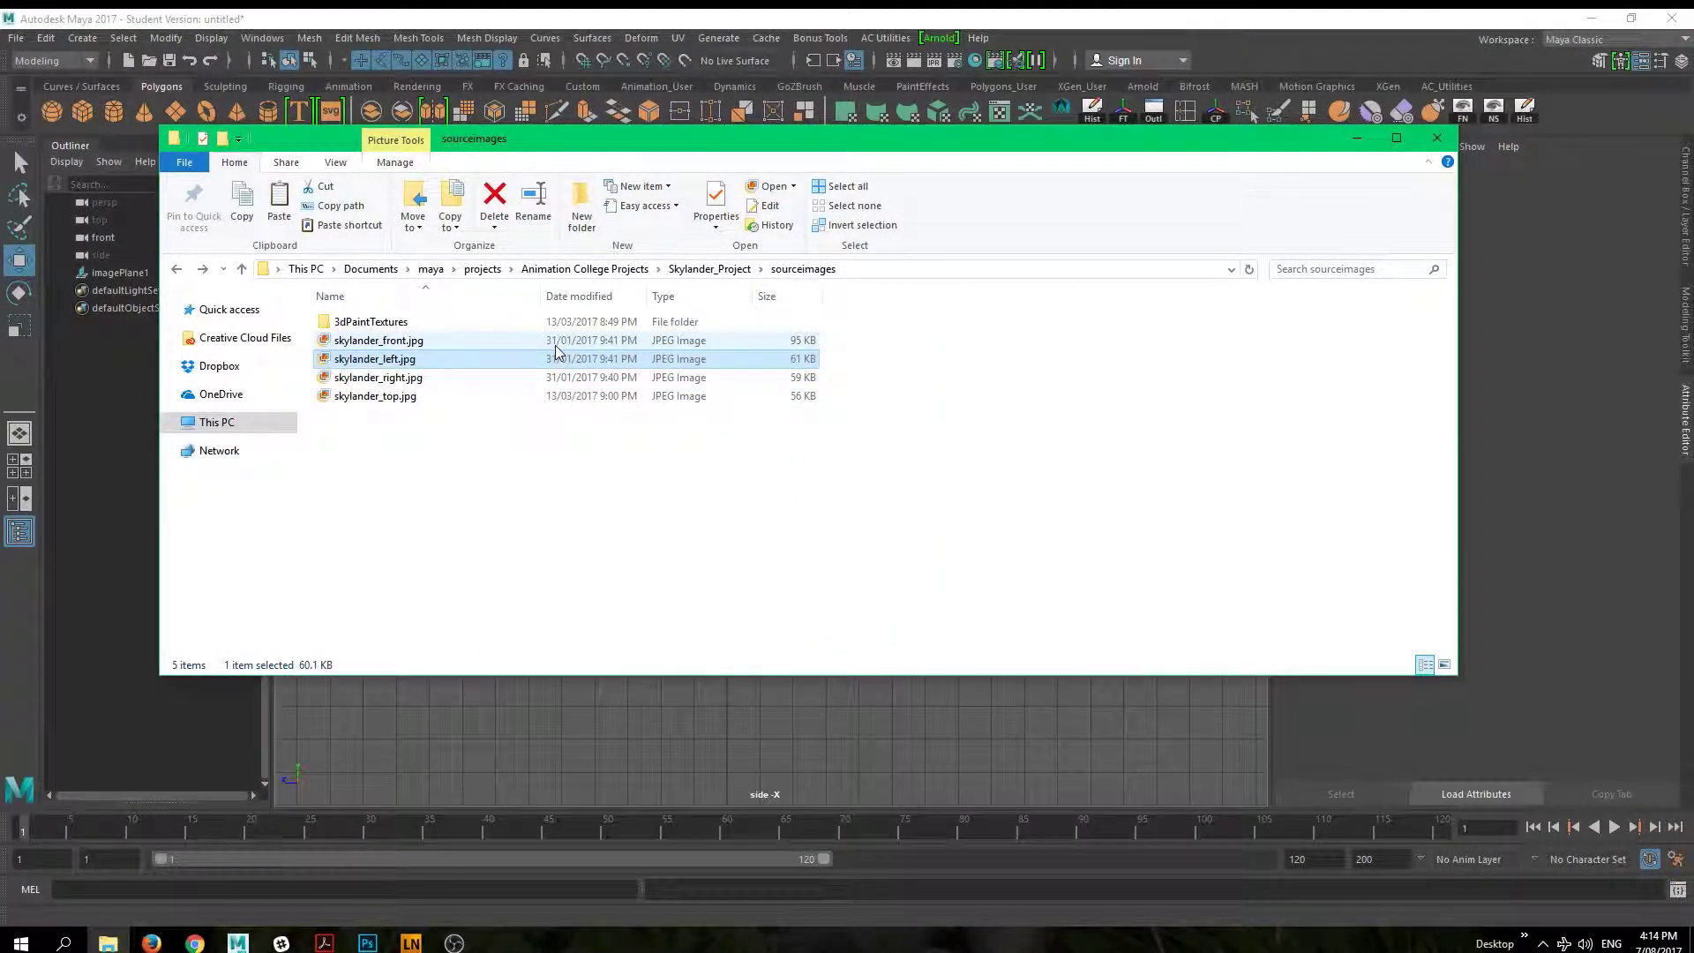
pyautogui.click(482, 268)
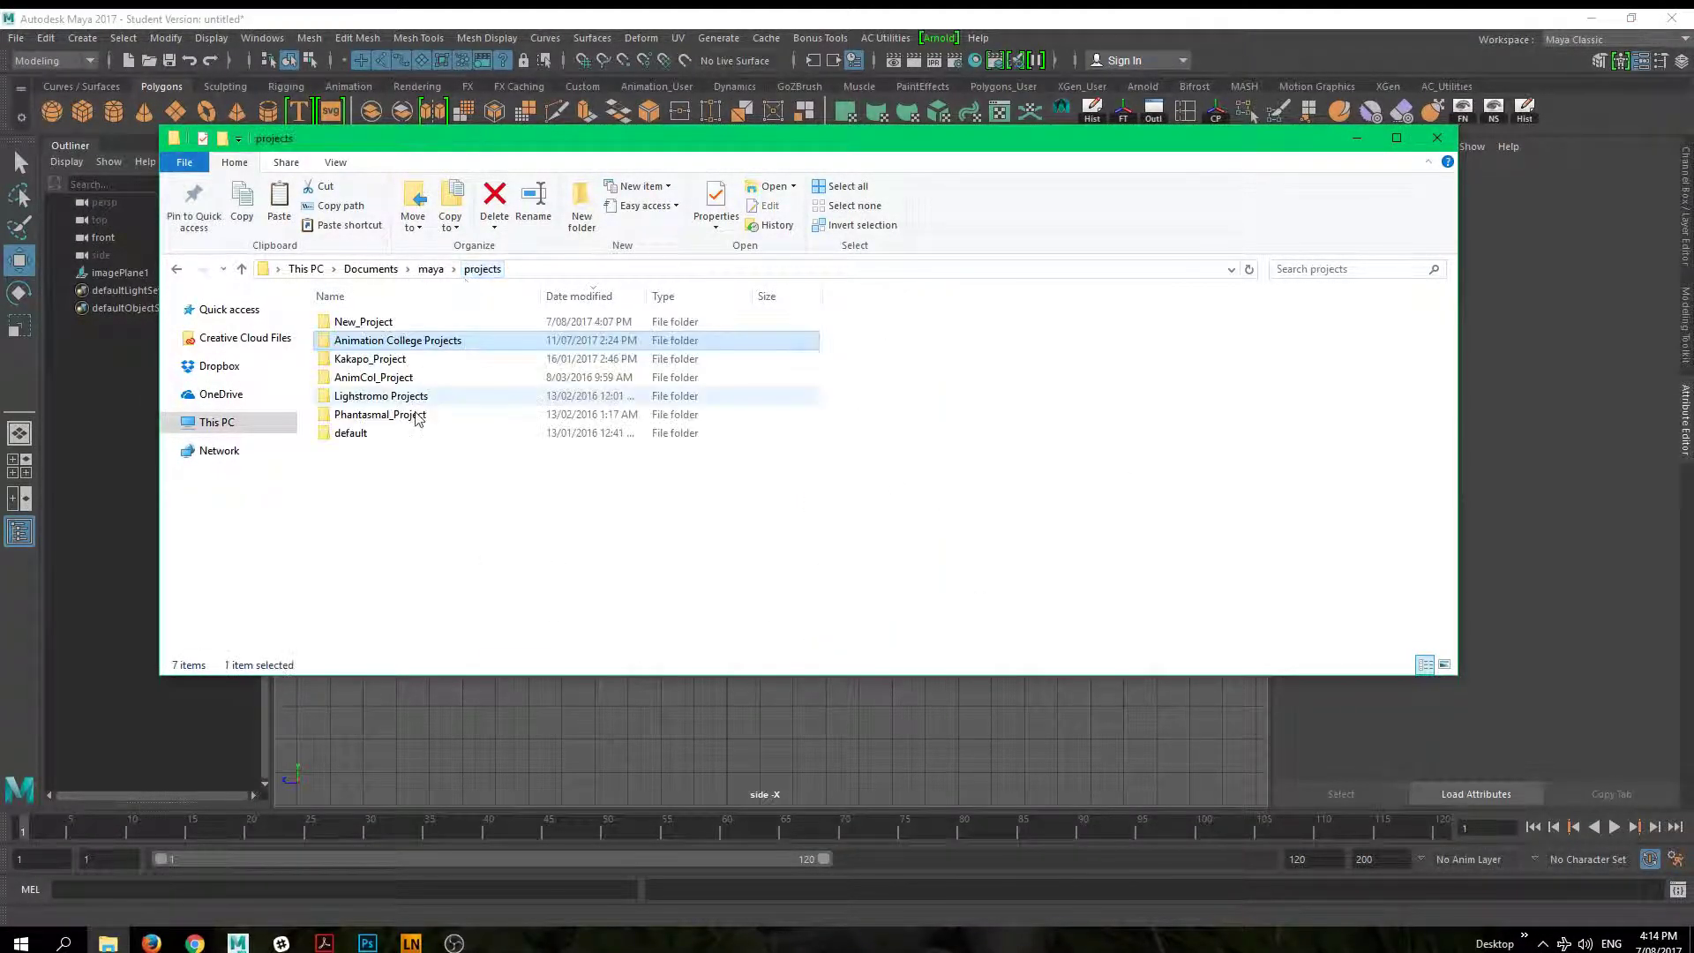
pyautogui.doubleClick(398, 323)
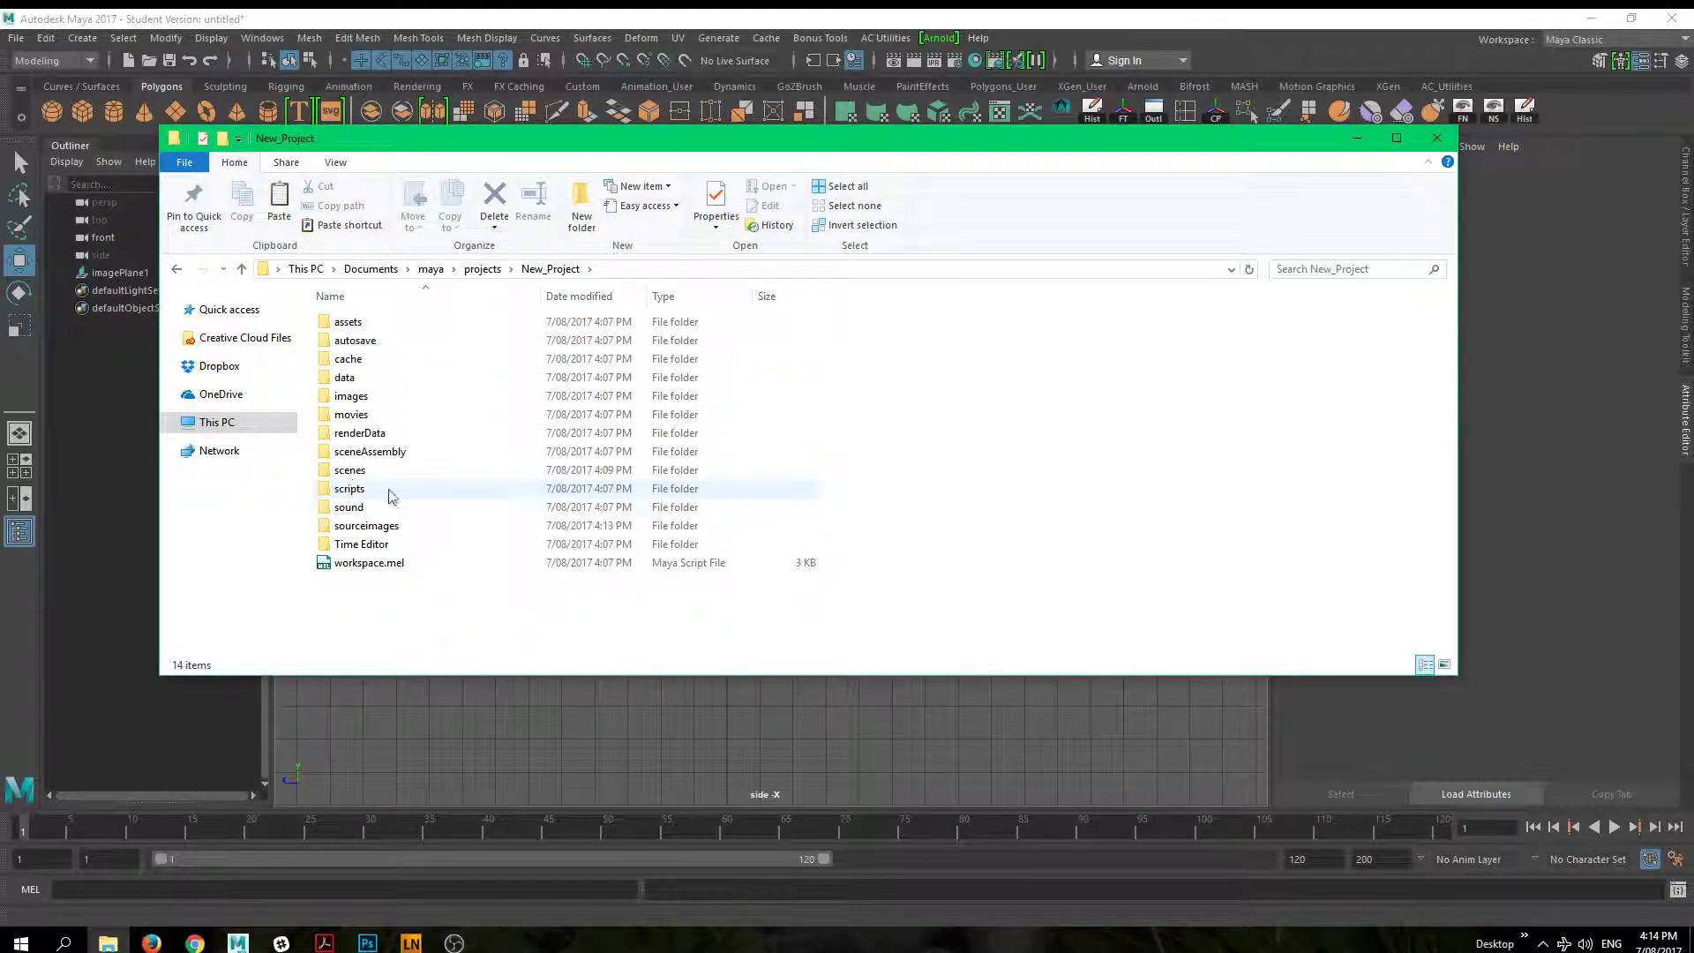
pyautogui.doubleClick(353, 525)
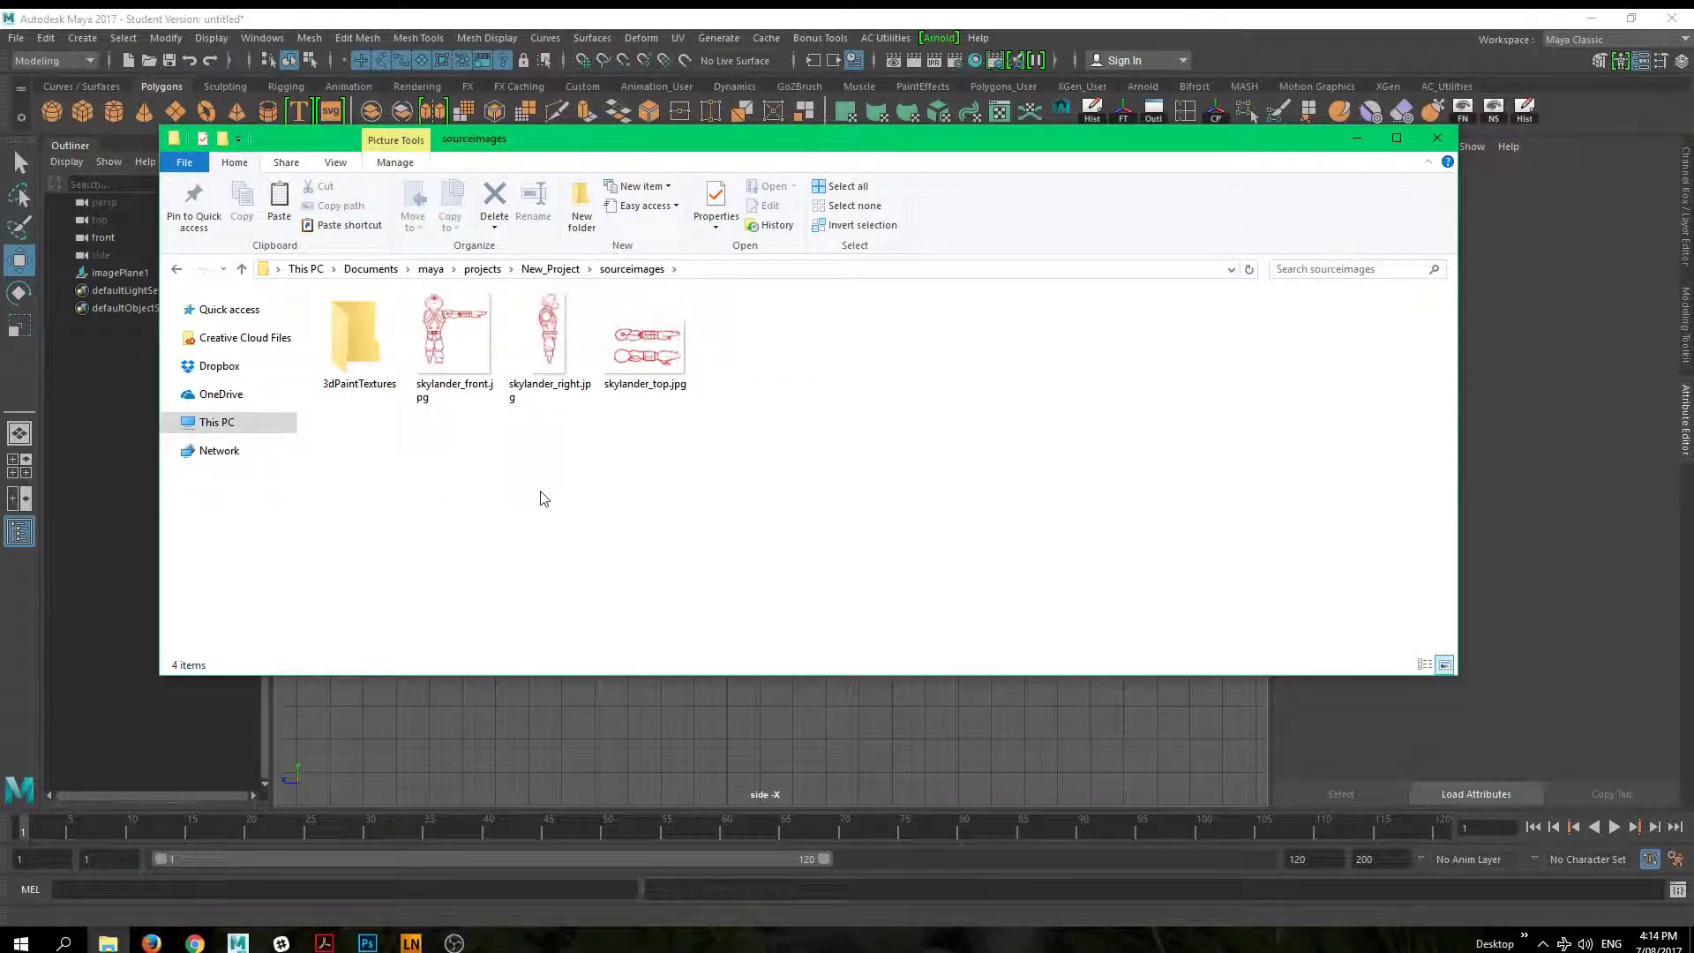
pyautogui.hotkey('ctrl', 'v')
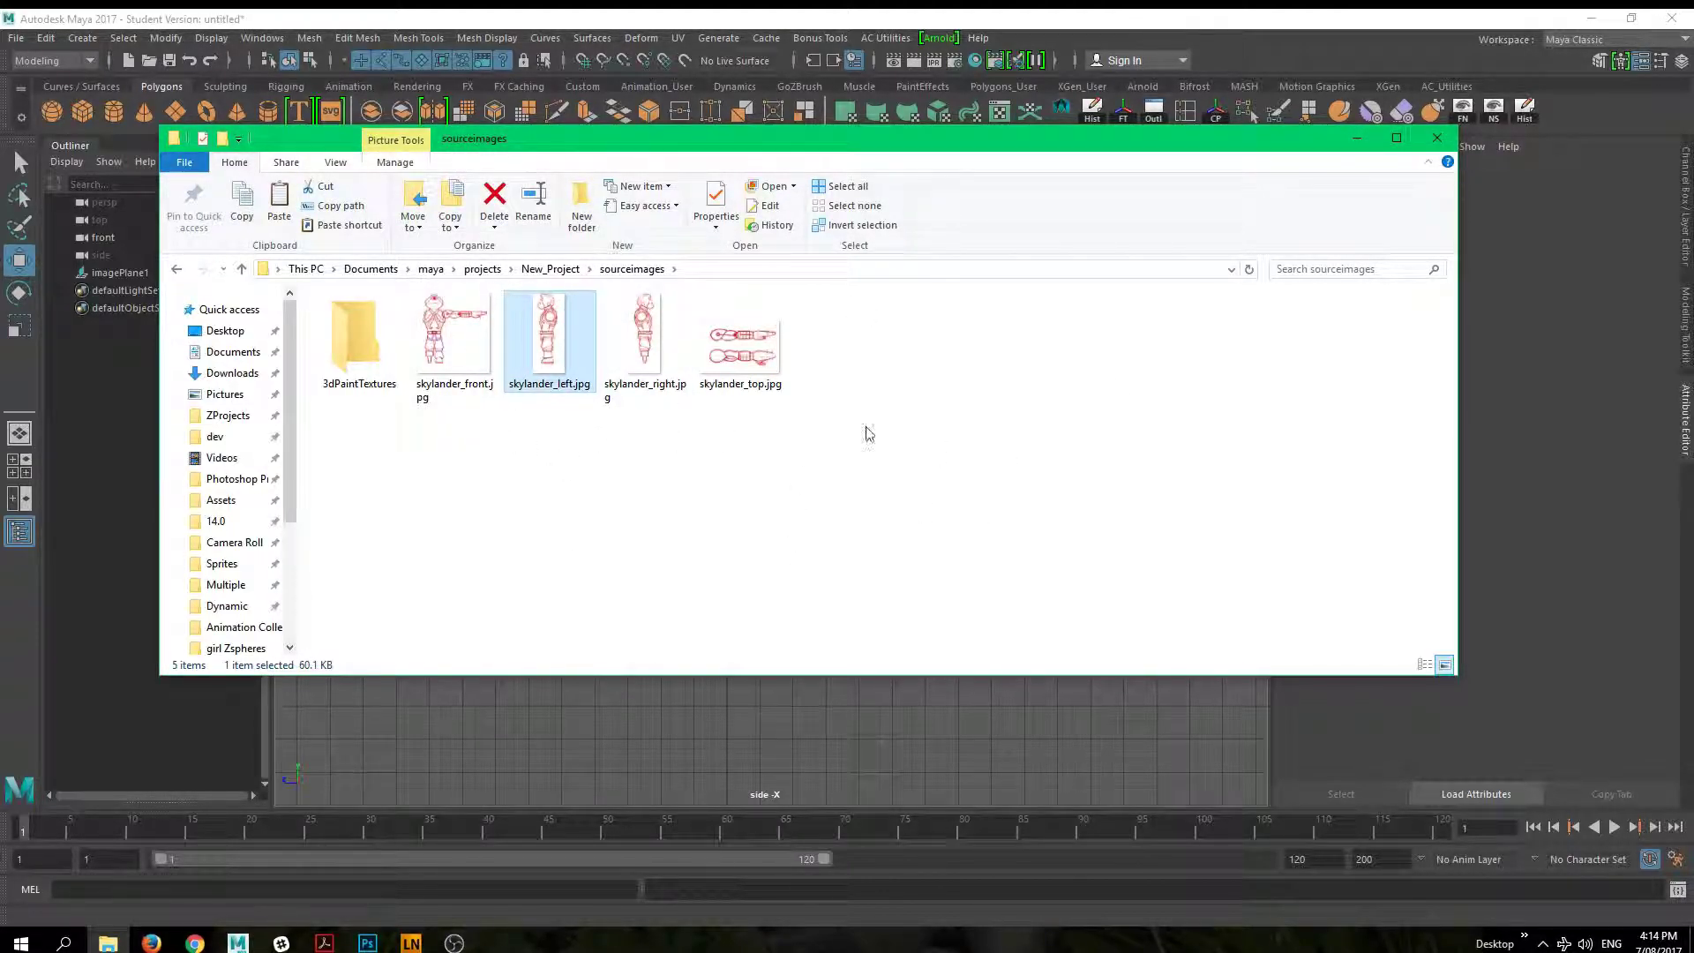
pyautogui.click(1352, 141)
# Step: Load skylander_left.jpg from New_Project's sourceimages folder as an image plane in the side view
pyautogui.click(363, 166)
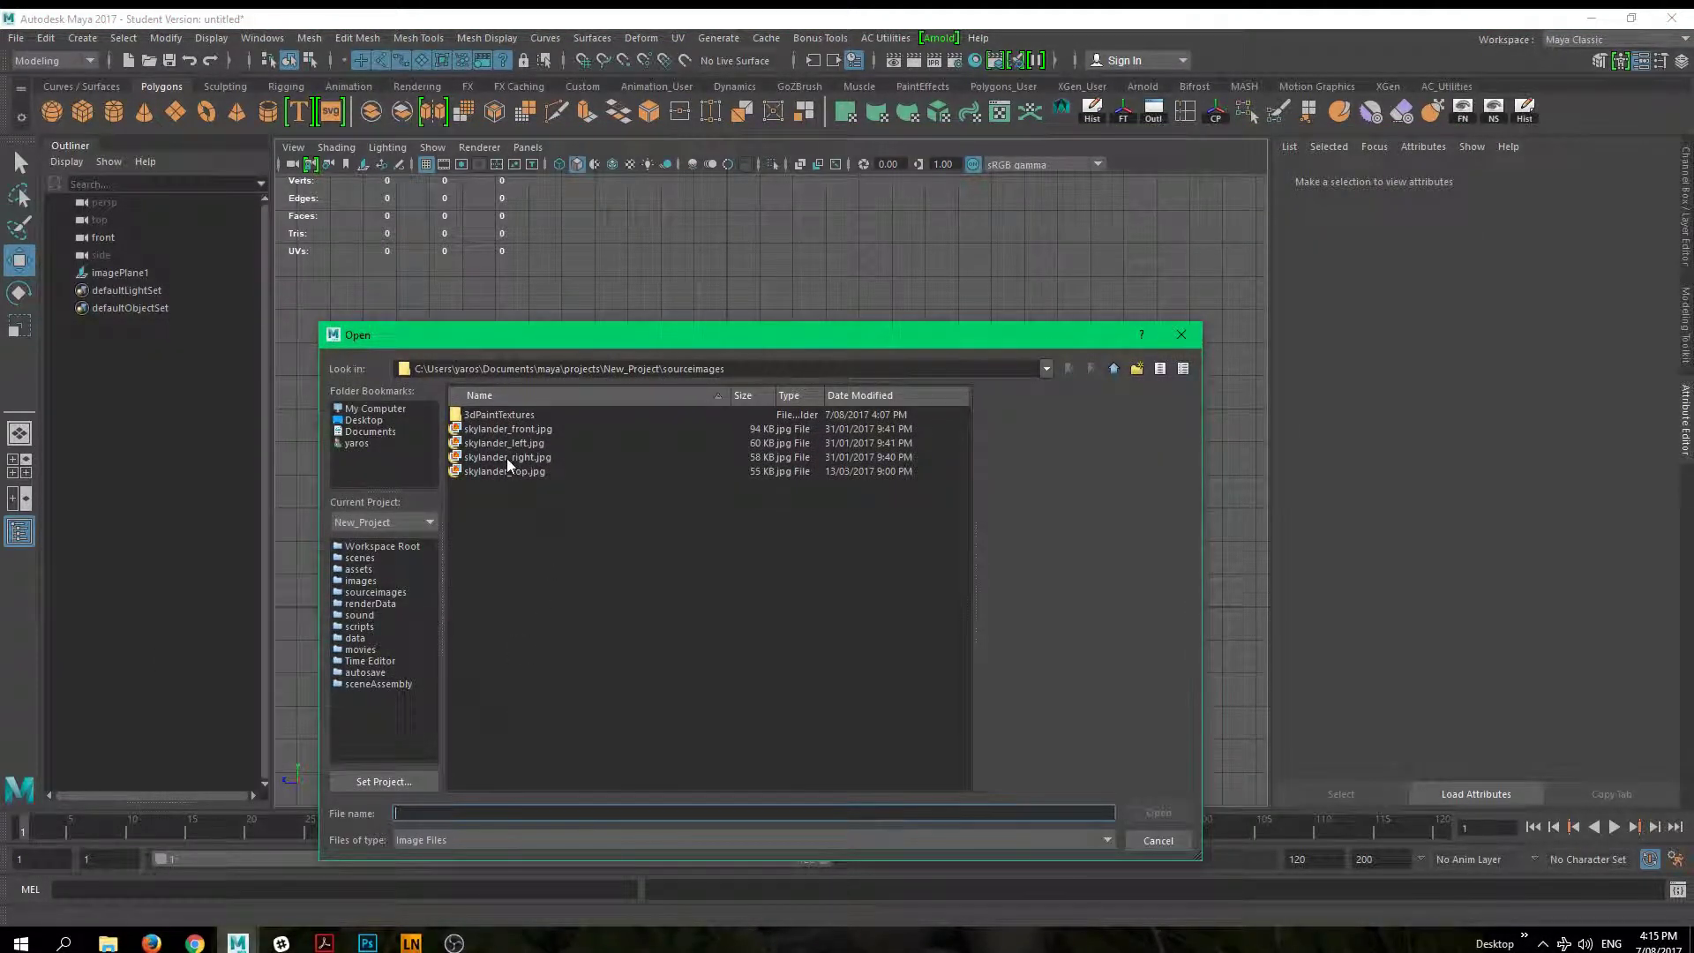
pyautogui.click(515, 447)
pyautogui.click(1144, 813)
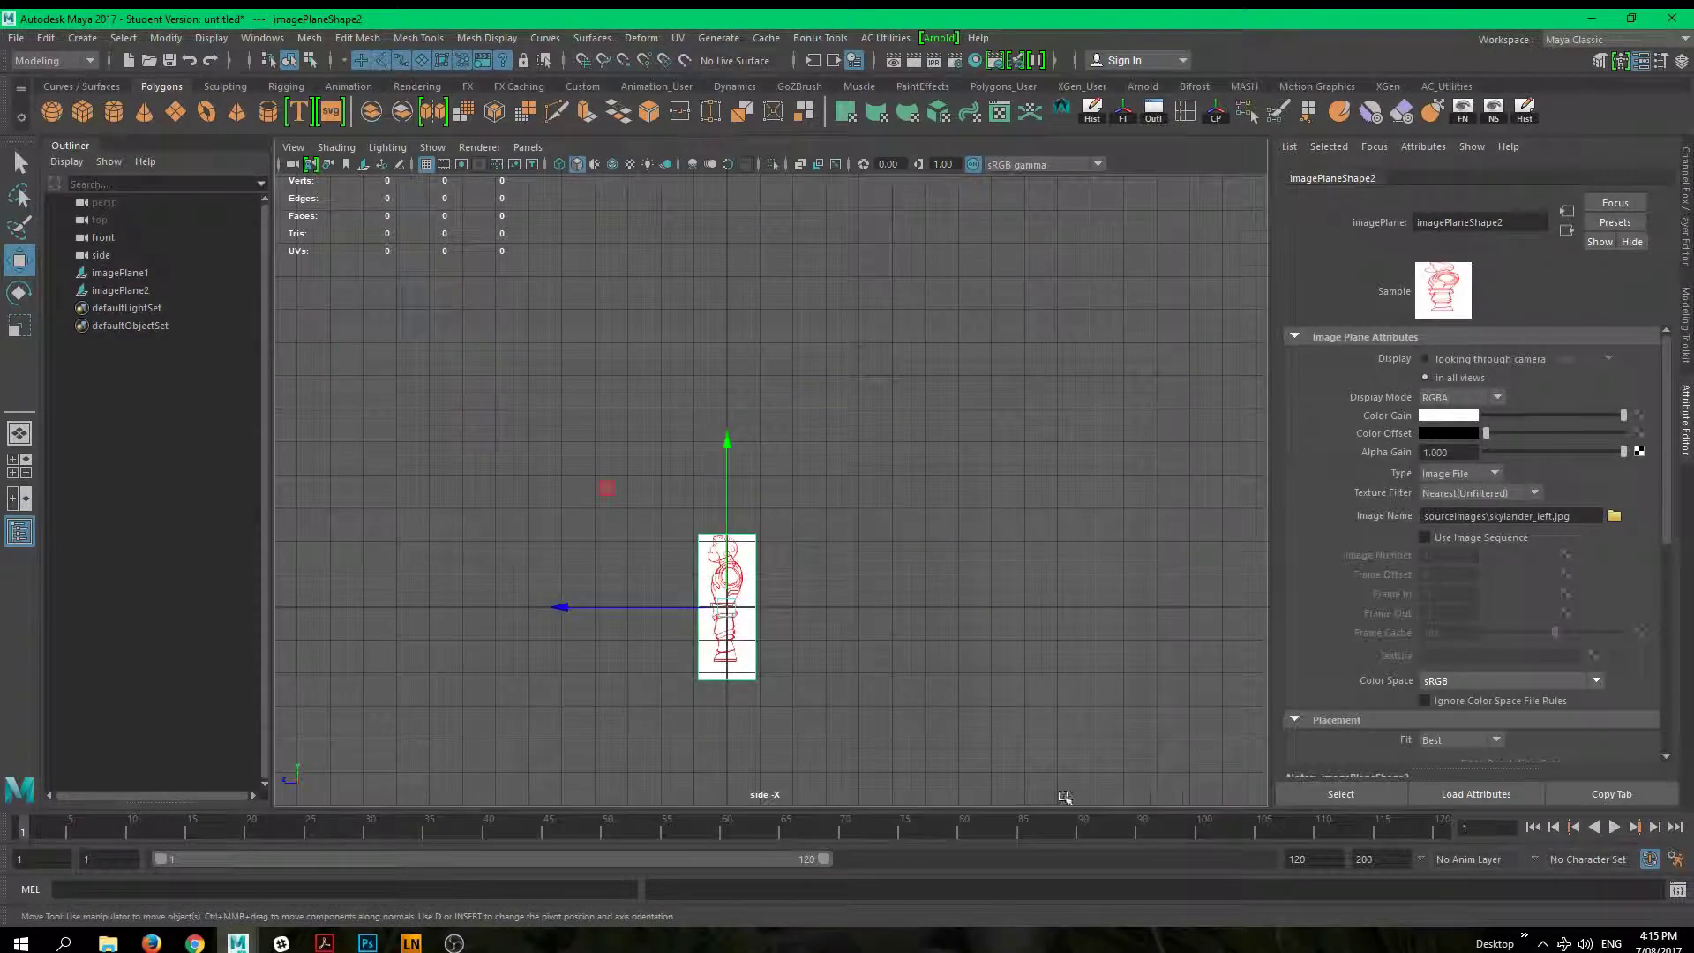
# Step: Move the side image plane up about 1.65 cm so the character's feet rest on the horizontal ground line
pyautogui.scroll(3, 921, 626)
pyautogui.scroll(3, 710, 481)
pyautogui.moveTo(733, 401); pyautogui.dragTo(704, 213)
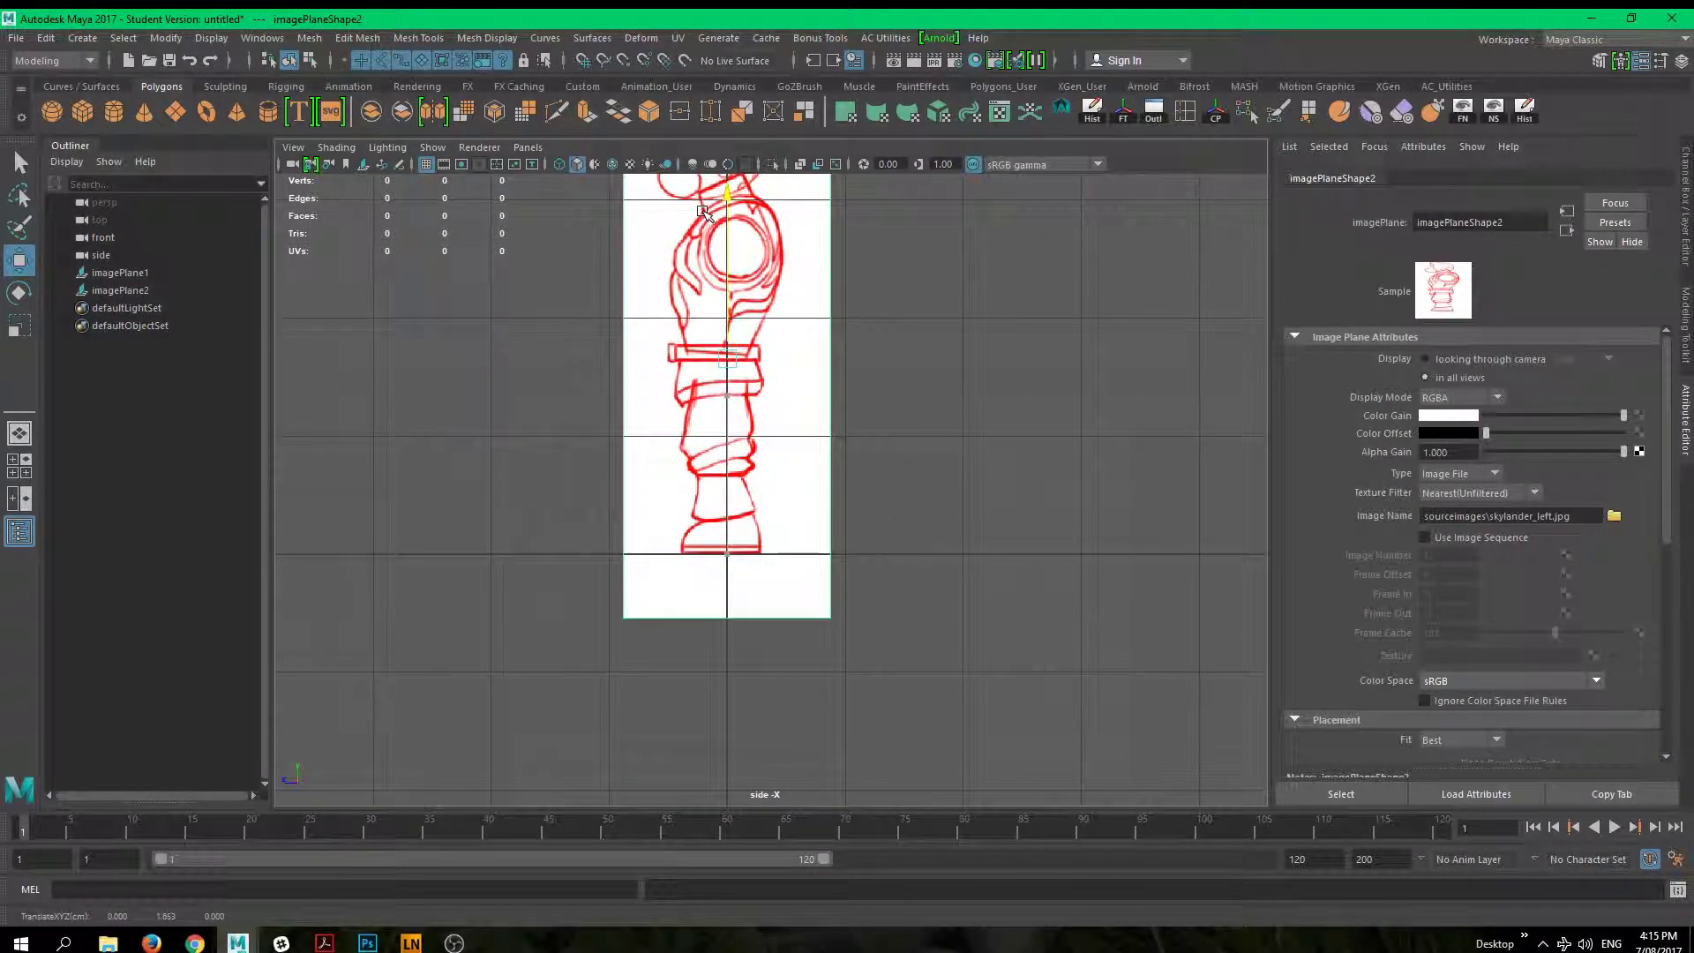
pyautogui.keyDown('alt'); pyautogui.moveTo(799, 369); pyautogui.dragTo(789, 526, button='middle'); pyautogui.keyUp('alt')
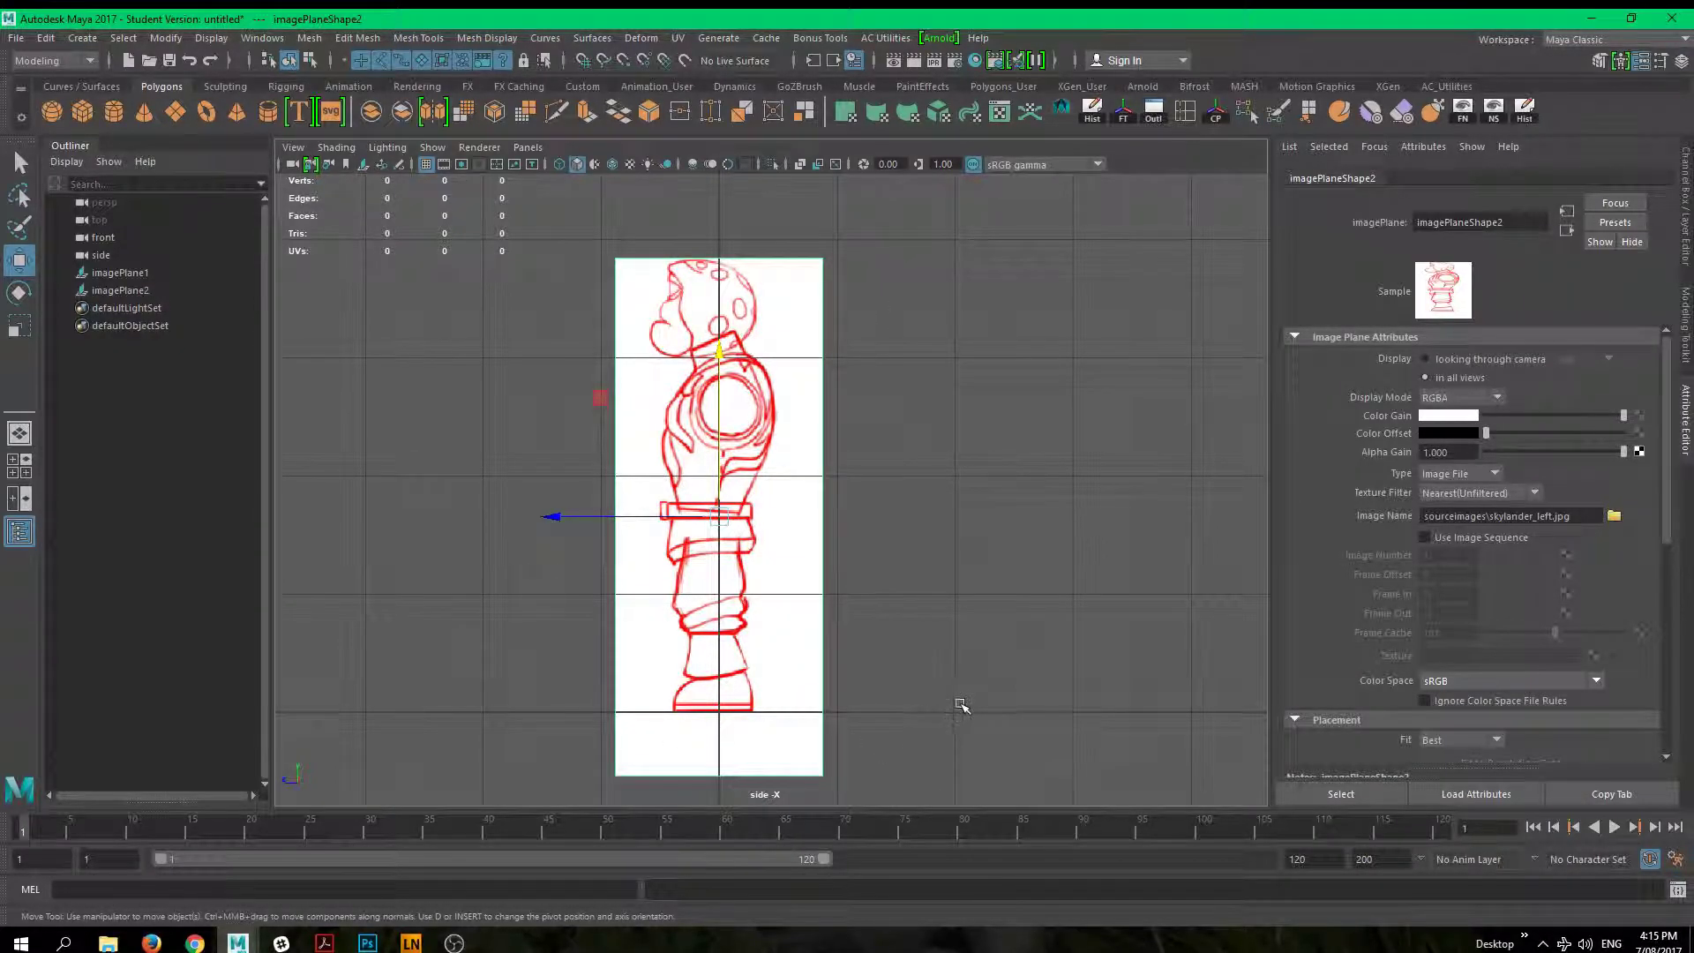
pyautogui.keyDown('alt'); pyautogui.moveTo(918, 679); pyautogui.dragTo(1027, 525, button='middle'); pyautogui.keyUp('alt')
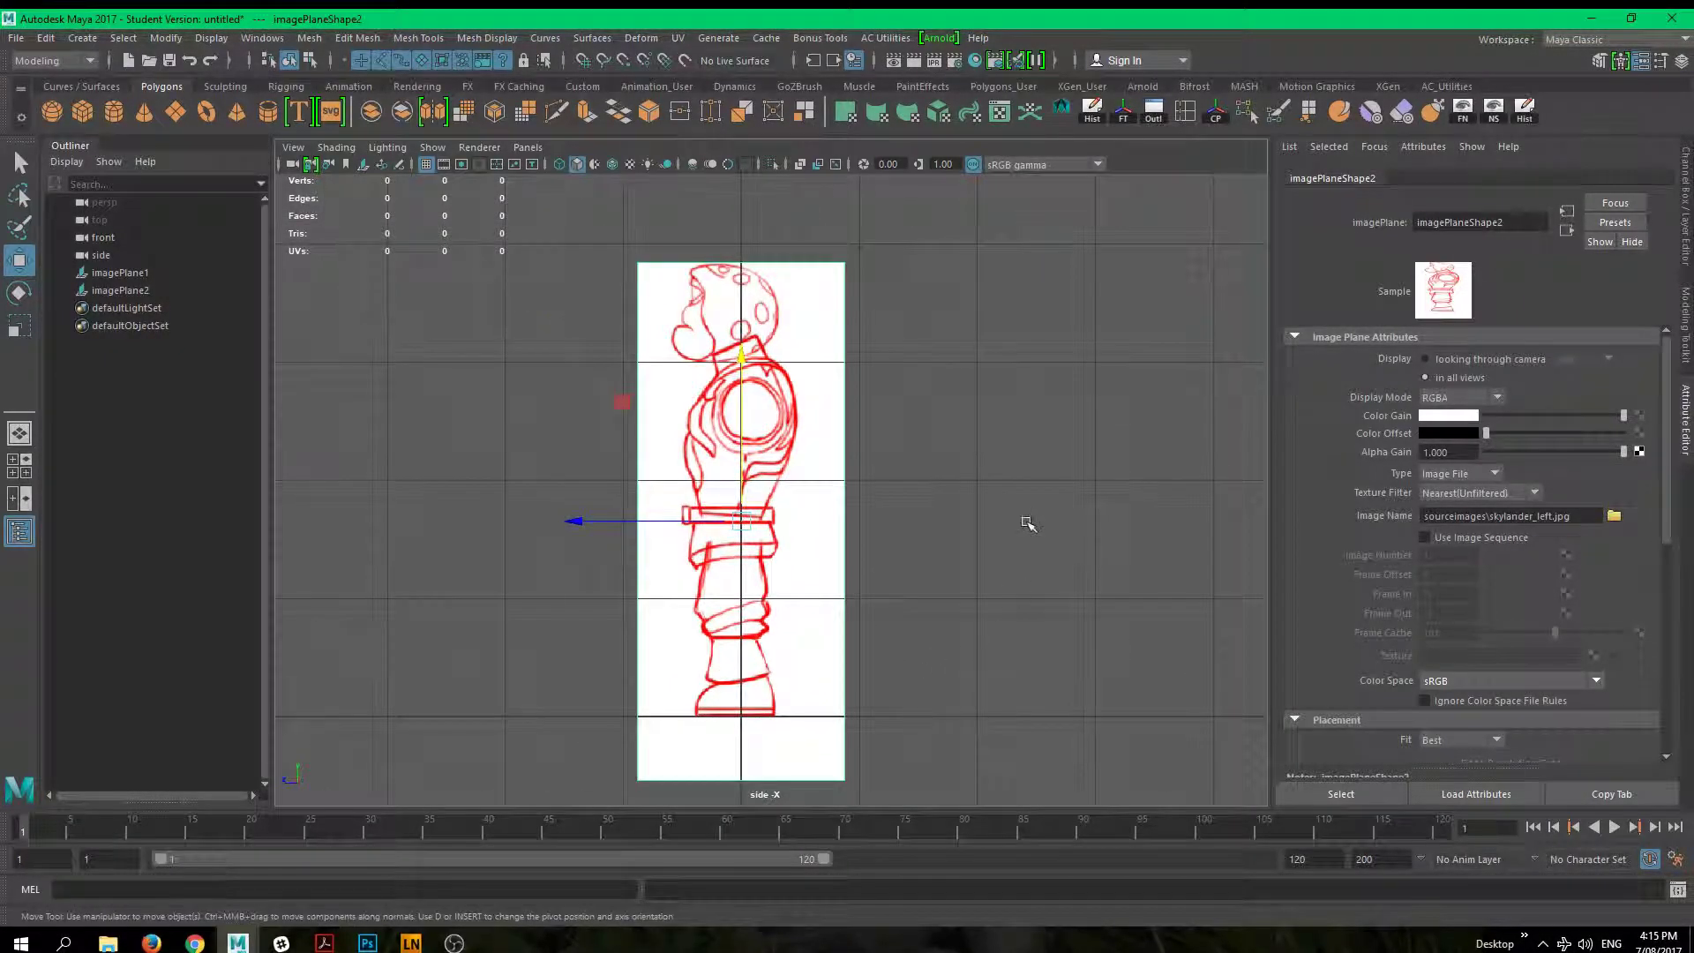
# Step: Shift the side image plane to about -0.07 cm along Z to centre the character on the vertical grid axis
pyautogui.press('space')
pyautogui.moveTo(1028, 527); pyautogui.dragTo(726, 644)
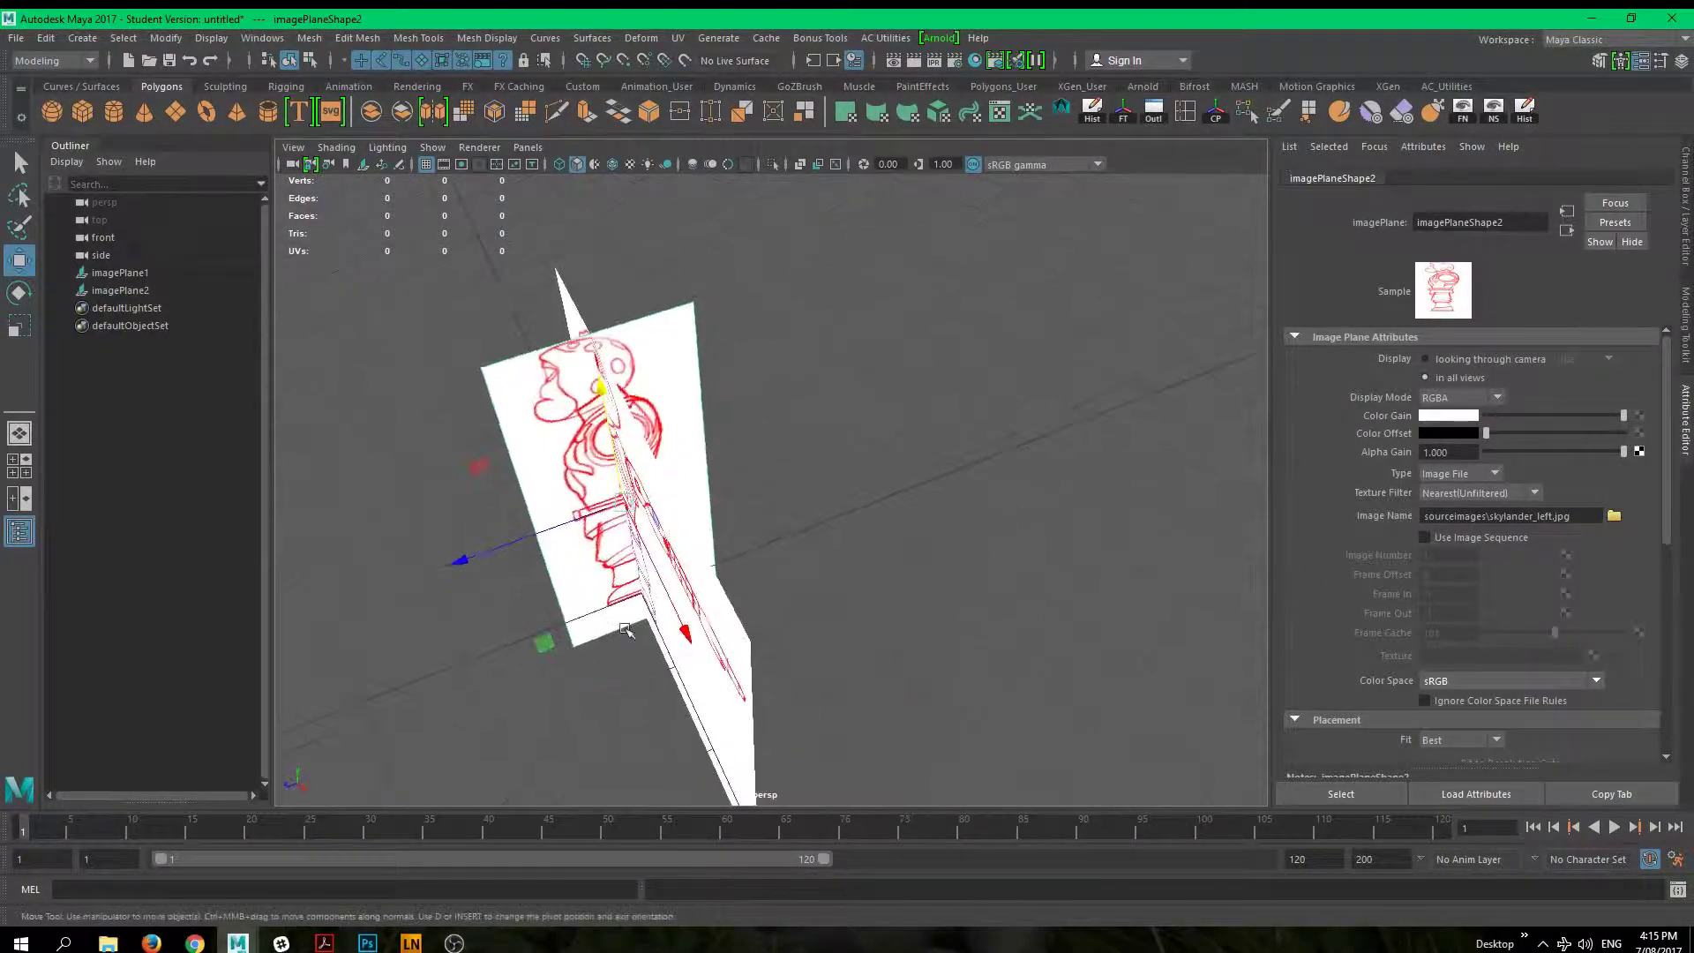
pyautogui.moveTo(460, 564); pyautogui.dragTo(464, 558)
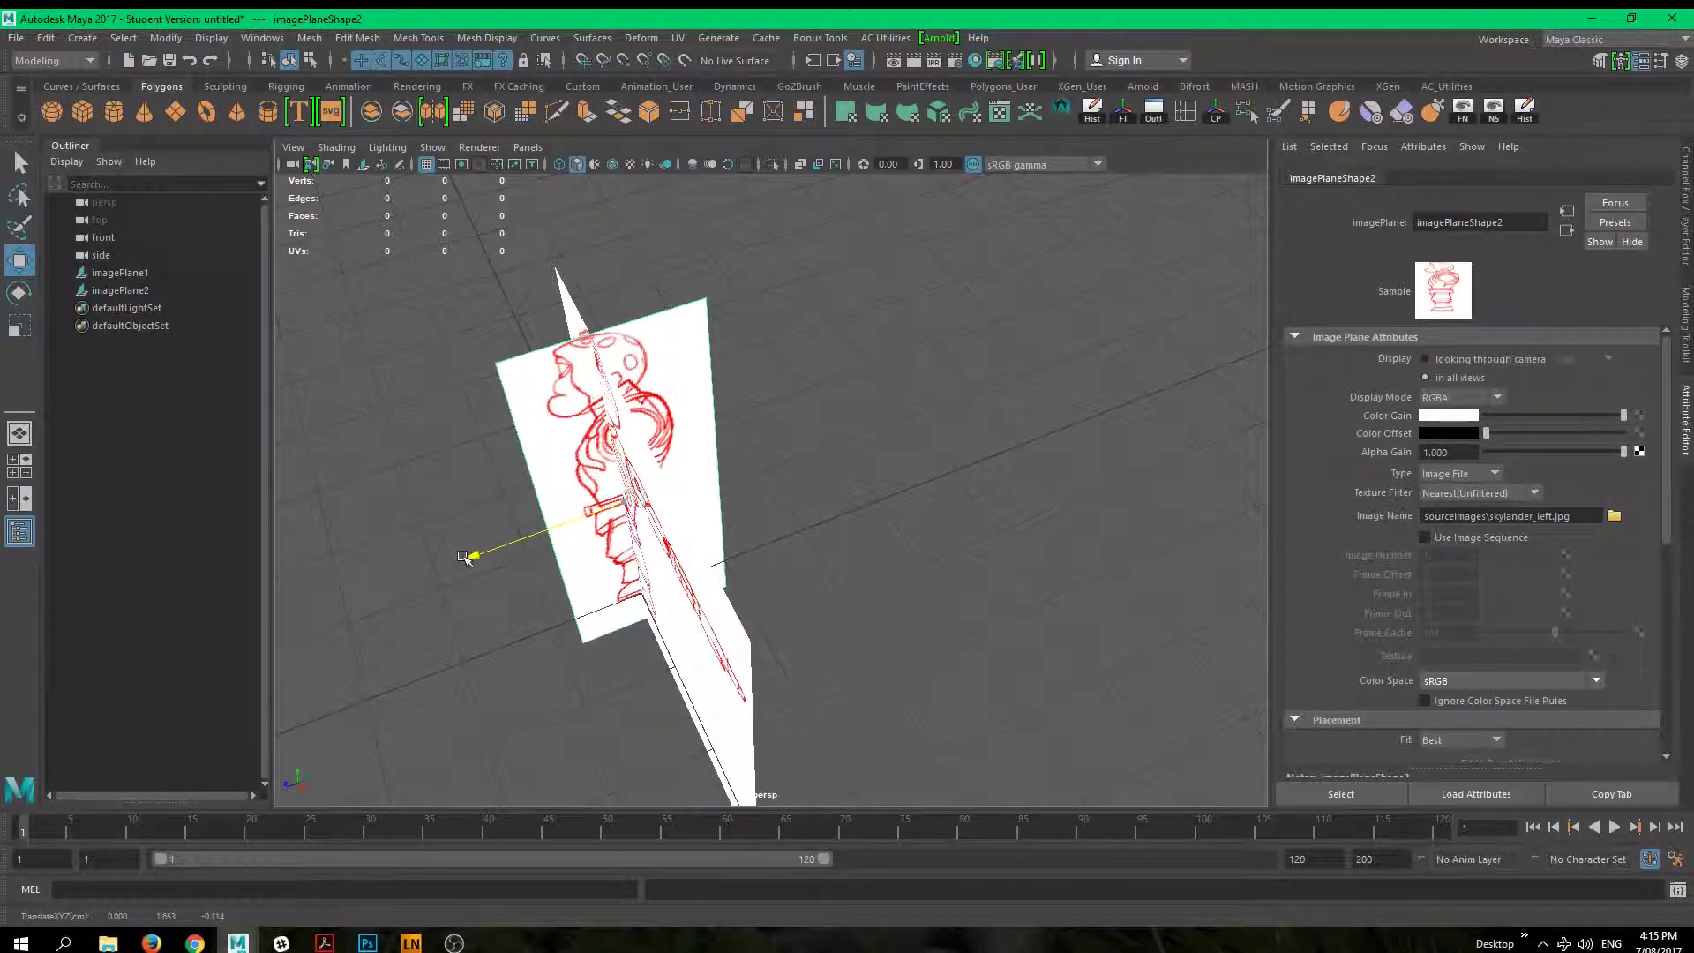
pyautogui.press('space')
pyautogui.moveTo(624, 586); pyautogui.dragTo(738, 628)
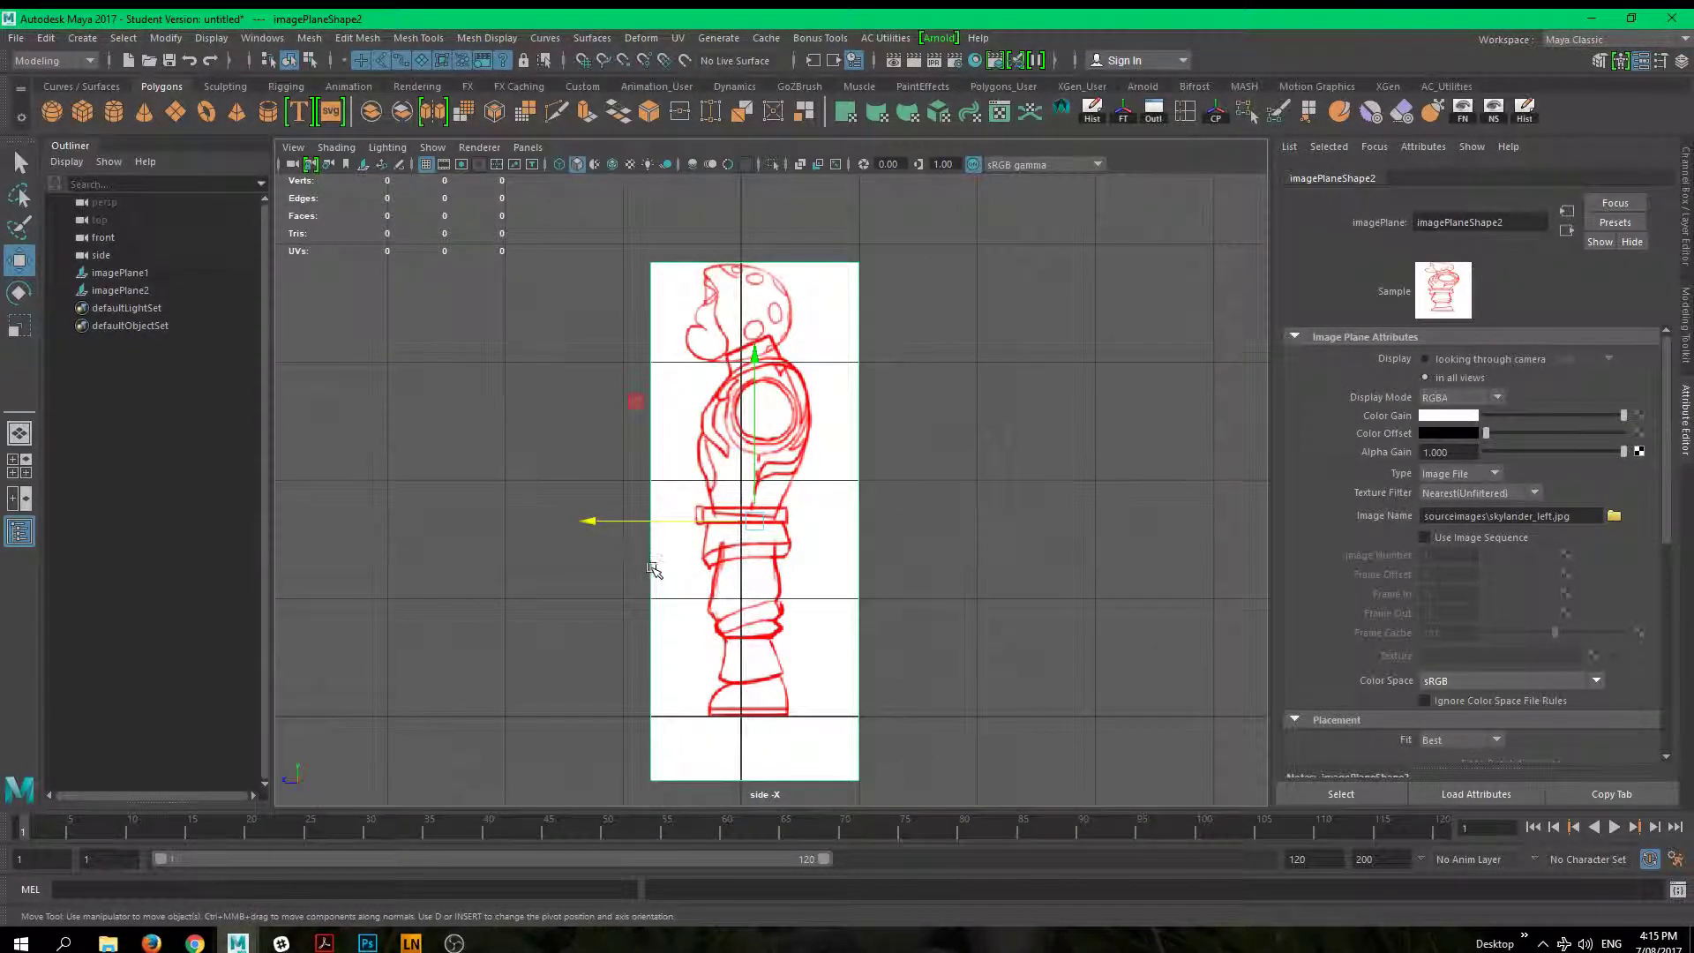
pyautogui.moveTo(596, 521); pyautogui.dragTo(587, 521)
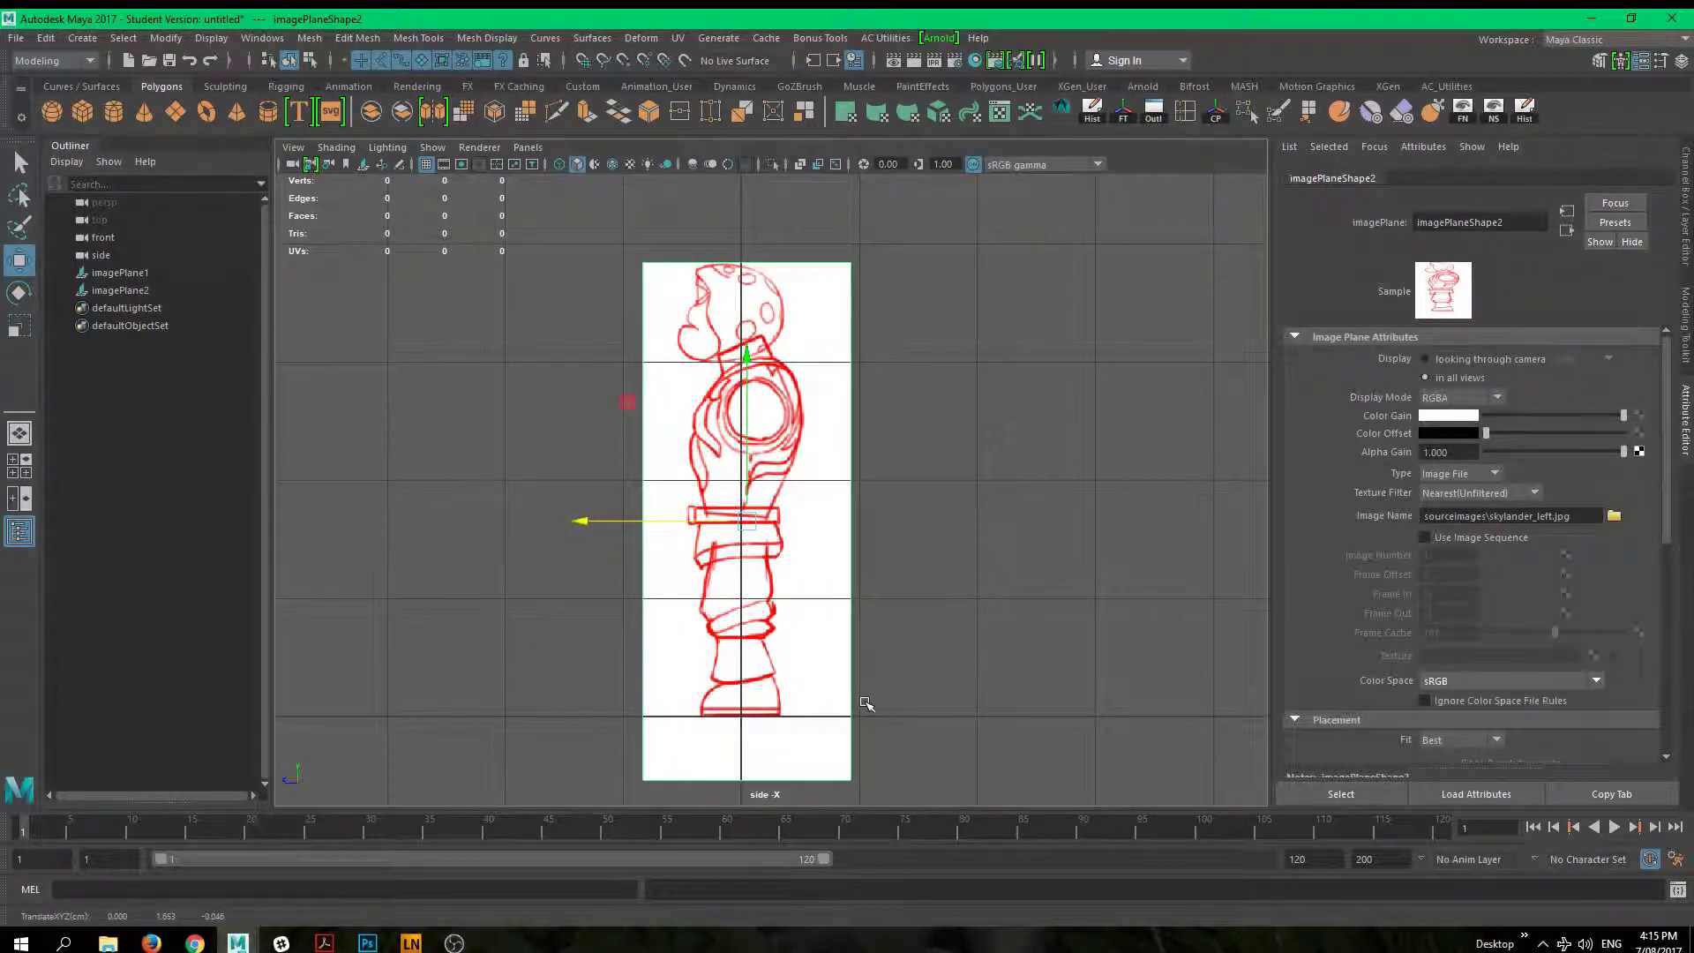
# Step: Deselect the side image plane and examine how the front and side drawings line up in the perspective view
pyautogui.press('space')
pyautogui.moveTo(830, 653); pyautogui.dragTo(719, 473)
pyautogui.click(851, 503)
pyautogui.keyDown('alt'); pyautogui.moveTo(851, 503); pyautogui.dragTo(674, 447, button='right'); pyautogui.keyUp('alt')
pyautogui.keyDown('alt'); pyautogui.moveTo(674, 447); pyautogui.dragTo(721, 551); pyautogui.keyUp('alt')
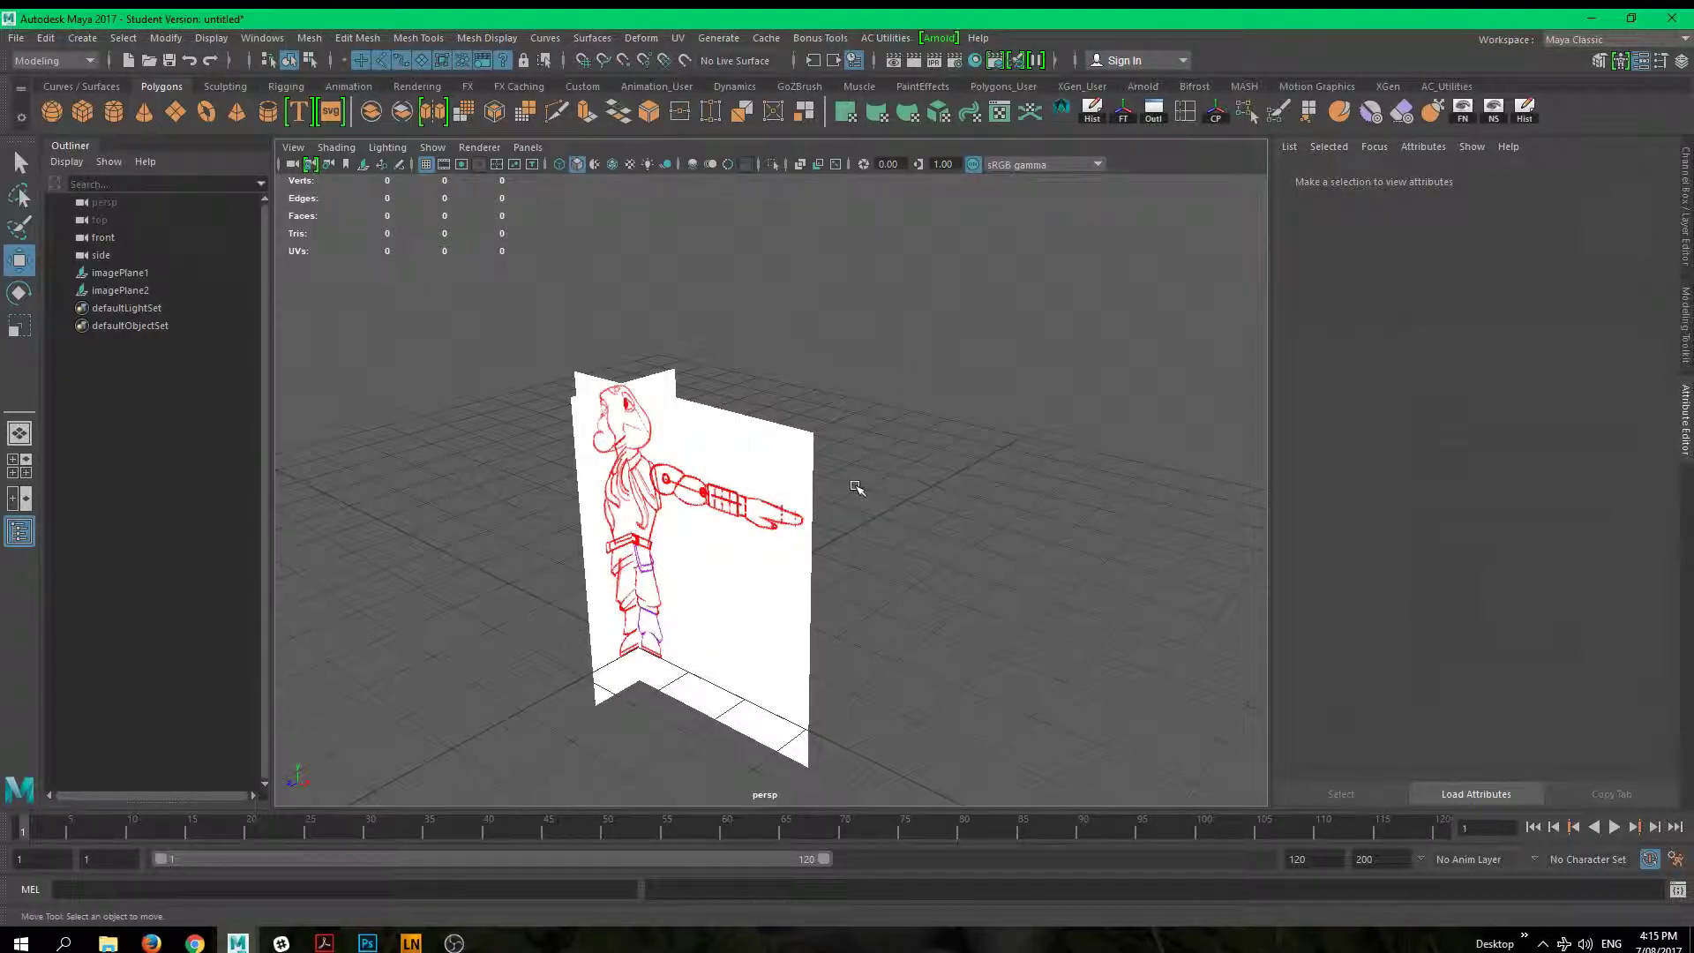
pyautogui.moveTo(856, 486)
pyautogui.keyDown('alt'); pyautogui.mouseDown()
pyautogui.moveTo(919, 488)
pyautogui.moveTo(760, 416)
pyautogui.moveTo(953, 518)
pyautogui.moveTo(853, 500)
pyautogui.moveTo(794, 462)
pyautogui.moveTo(939, 462)
pyautogui.moveTo(843, 459)
pyautogui.mouseUp(); pyautogui.keyUp('alt')
# Step: Switch to the top view and load skylander_top.jpg as its image plane
pyautogui.press('space')
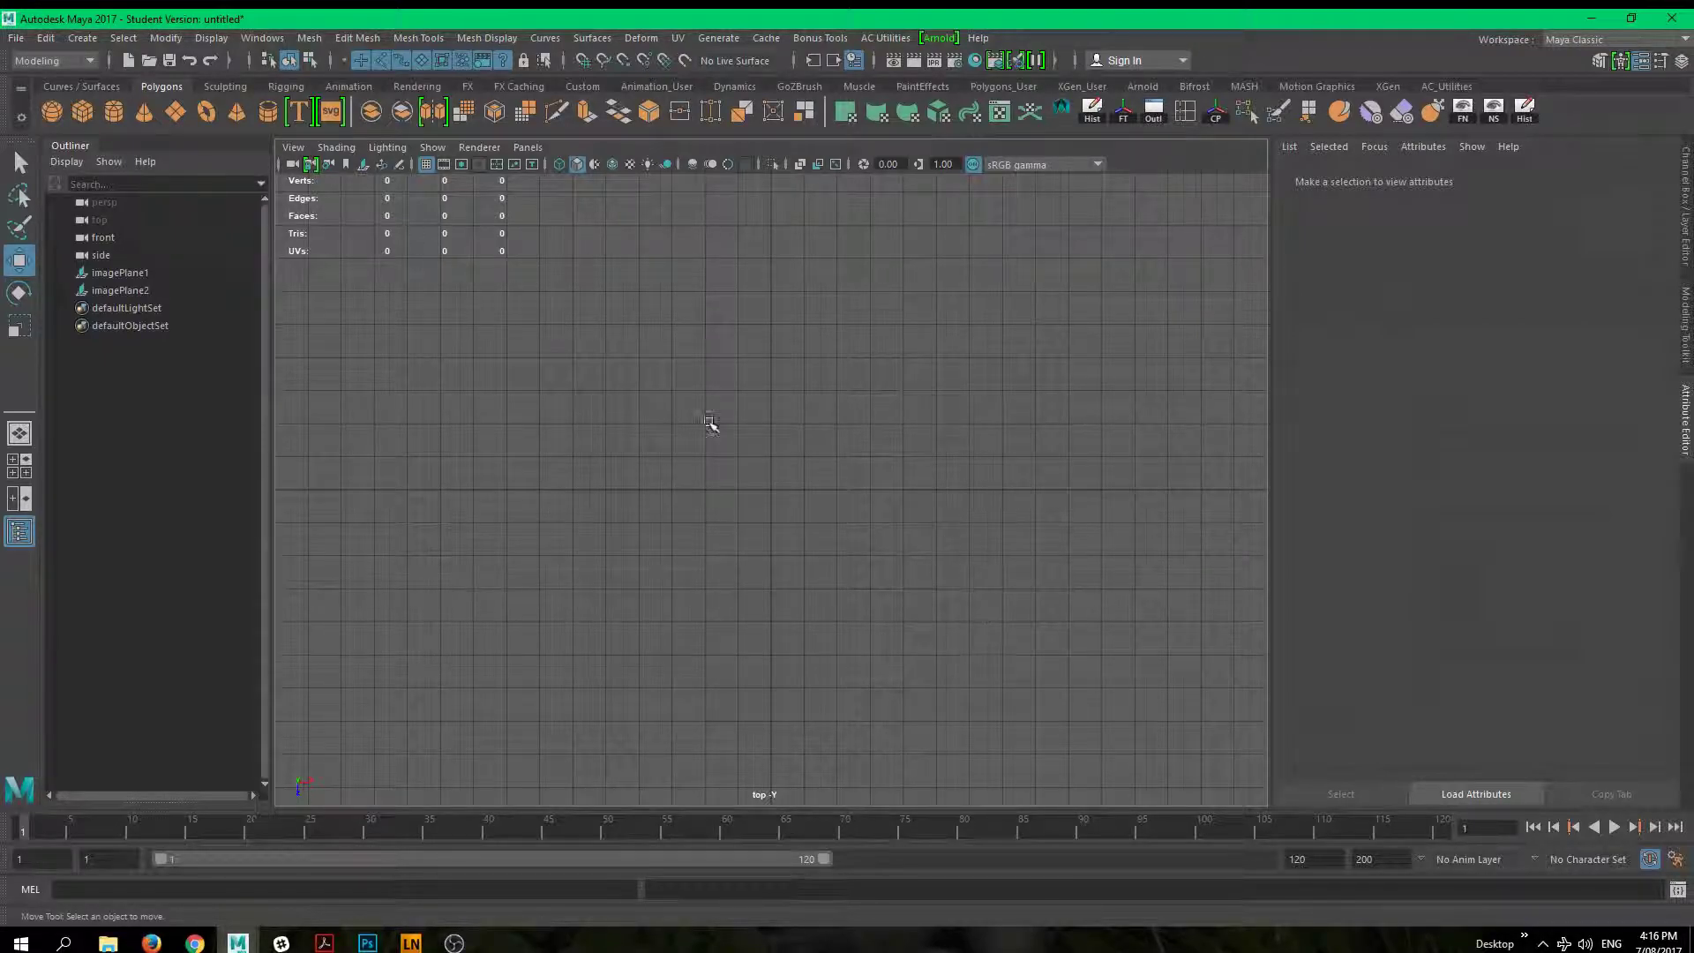
pyautogui.click(362, 165)
pyautogui.click(521, 471)
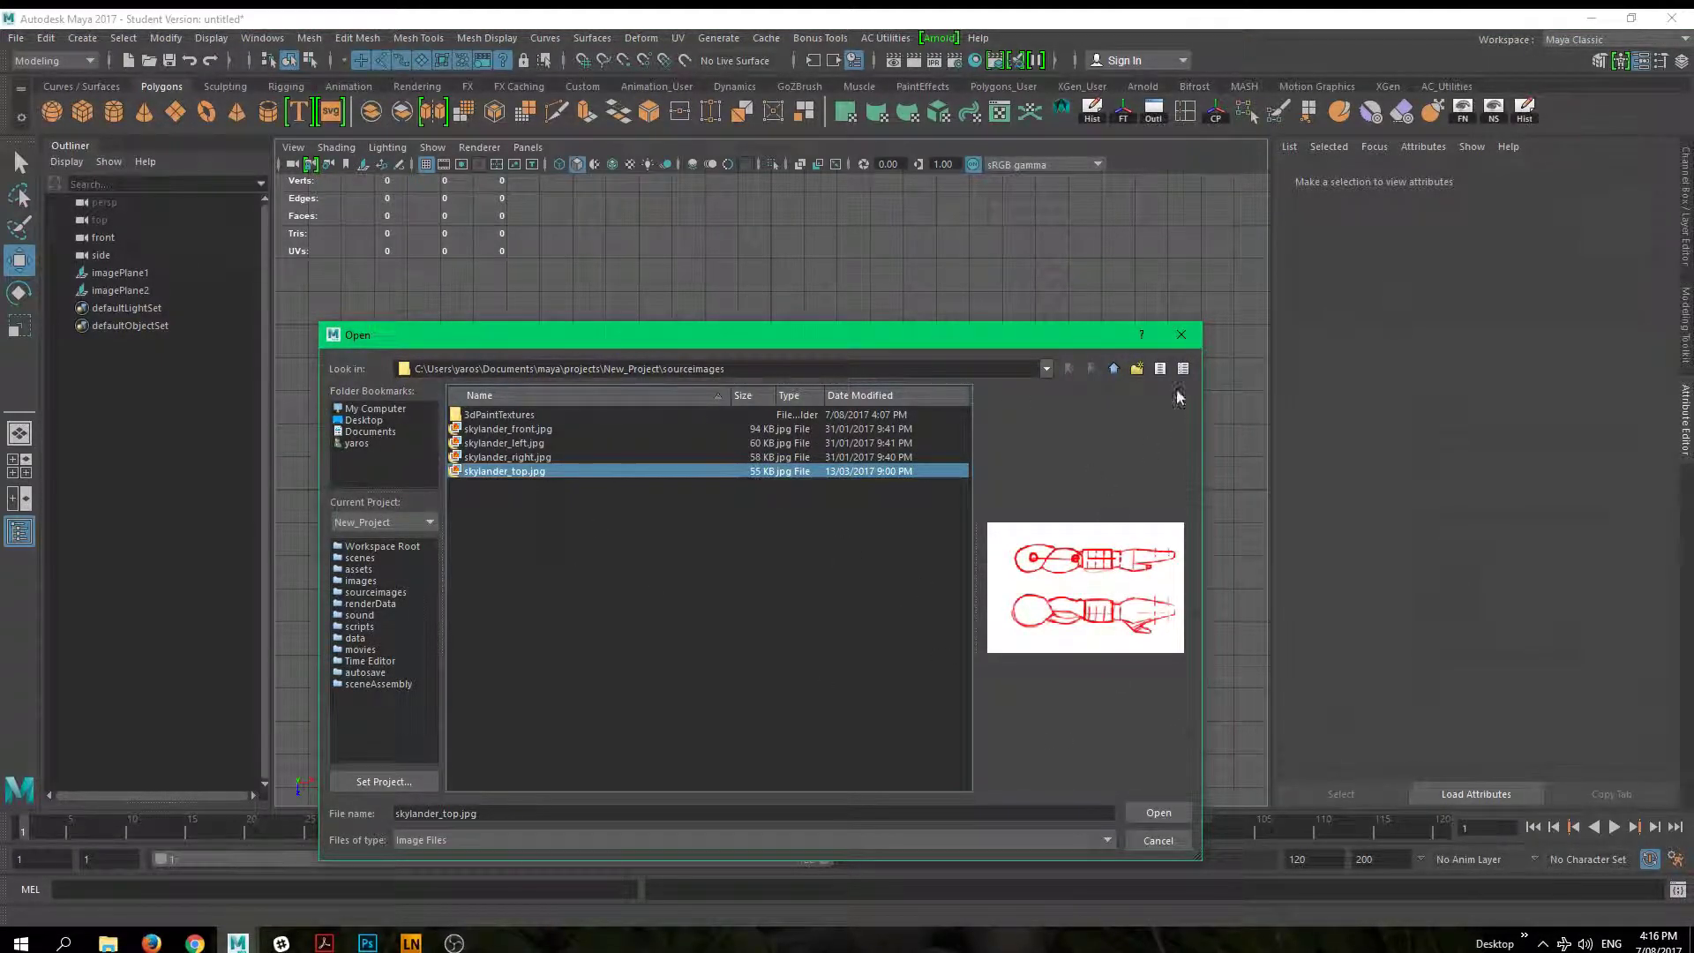
pyautogui.click(1162, 814)
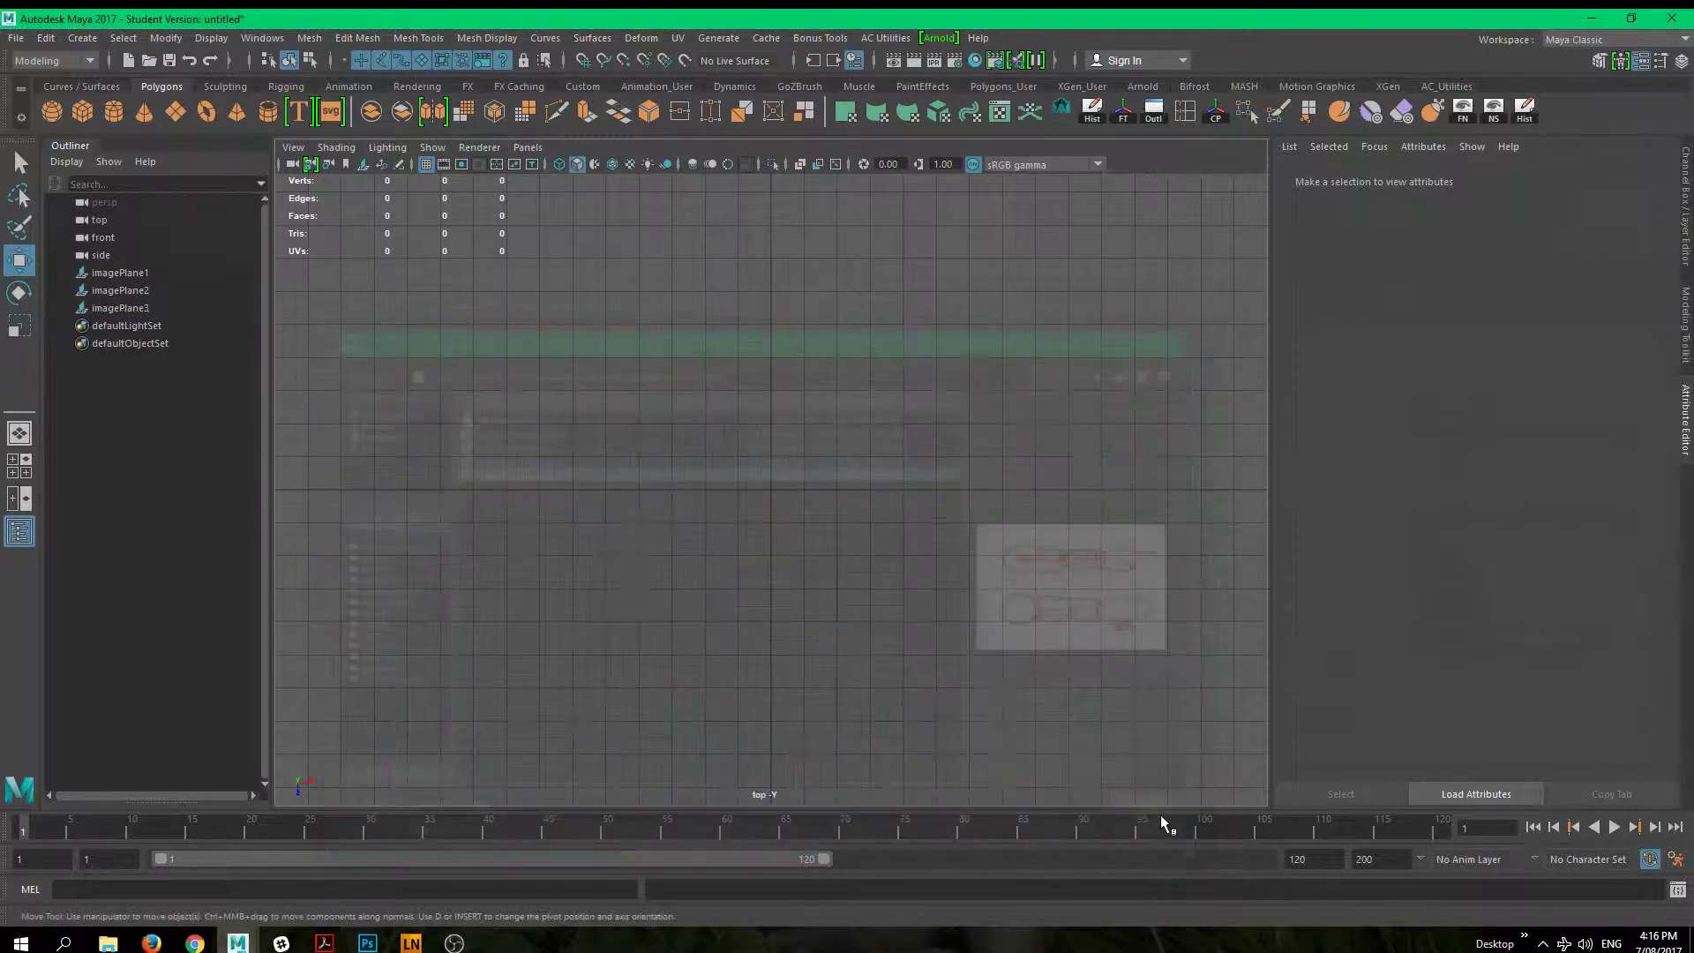
# Step: Move the top image plane about 2.13 cm along X and raise it about 2.81 cm to the character's arm height
pyautogui.keyDown('alt'); pyautogui.moveTo(1039, 621); pyautogui.dragTo(893, 618, button='middle'); pyautogui.keyUp('alt')
pyautogui.scroll(3, 900, 613)
pyautogui.moveTo(799, 533); pyautogui.dragTo(1015, 538)
pyautogui.press('space')
pyautogui.moveTo(671, 530); pyautogui.dragTo(777, 558)
pyautogui.keyDown('alt'); pyautogui.moveTo(777, 557); pyautogui.dragTo(937, 638, button='right'); pyautogui.keyUp('alt')
pyautogui.keyDown('alt'); pyautogui.moveTo(937, 639); pyautogui.dragTo(975, 476); pyautogui.keyUp('alt')
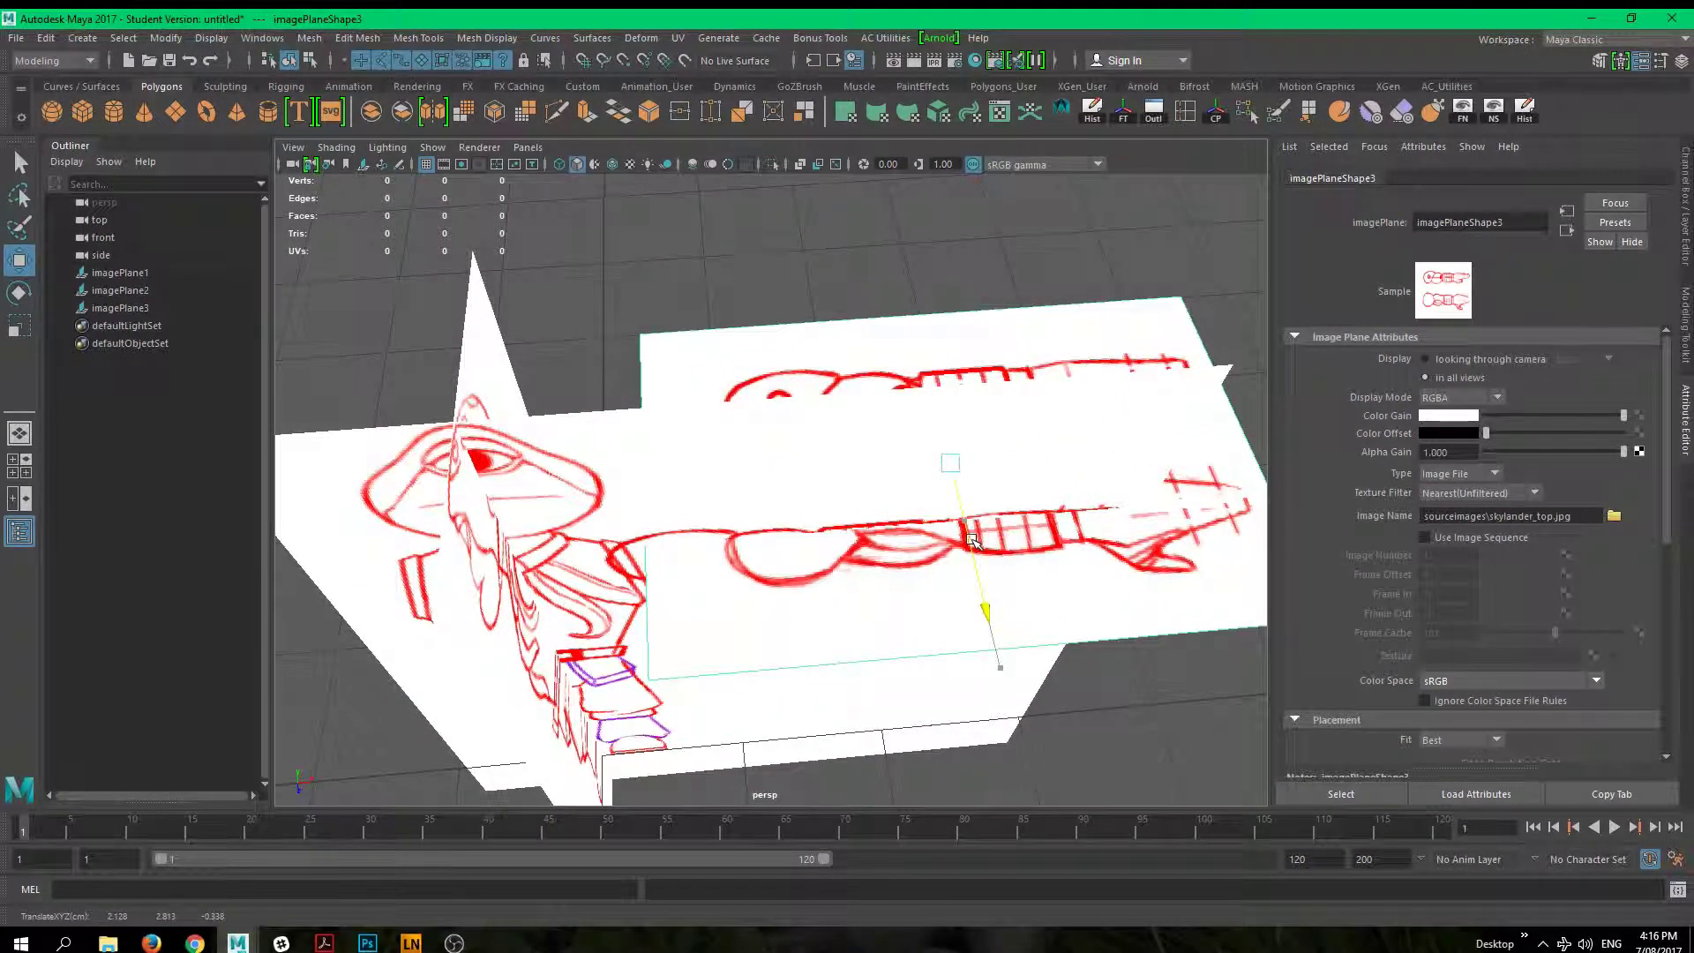
# Step: Adjust the top image plane to about 1.49 cm in X and 2.76 cm in Y to match the front drawing's arm
pyautogui.moveTo(1015, 415); pyautogui.dragTo(1003, 462)
pyautogui.keyDown('alt'); pyautogui.moveTo(938, 600); pyautogui.dragTo(944, 527); pyautogui.keyUp('alt')
pyautogui.moveTo(849, 238); pyautogui.dragTo(801, 318)
pyautogui.moveTo(976, 419); pyautogui.dragTo(800, 224)
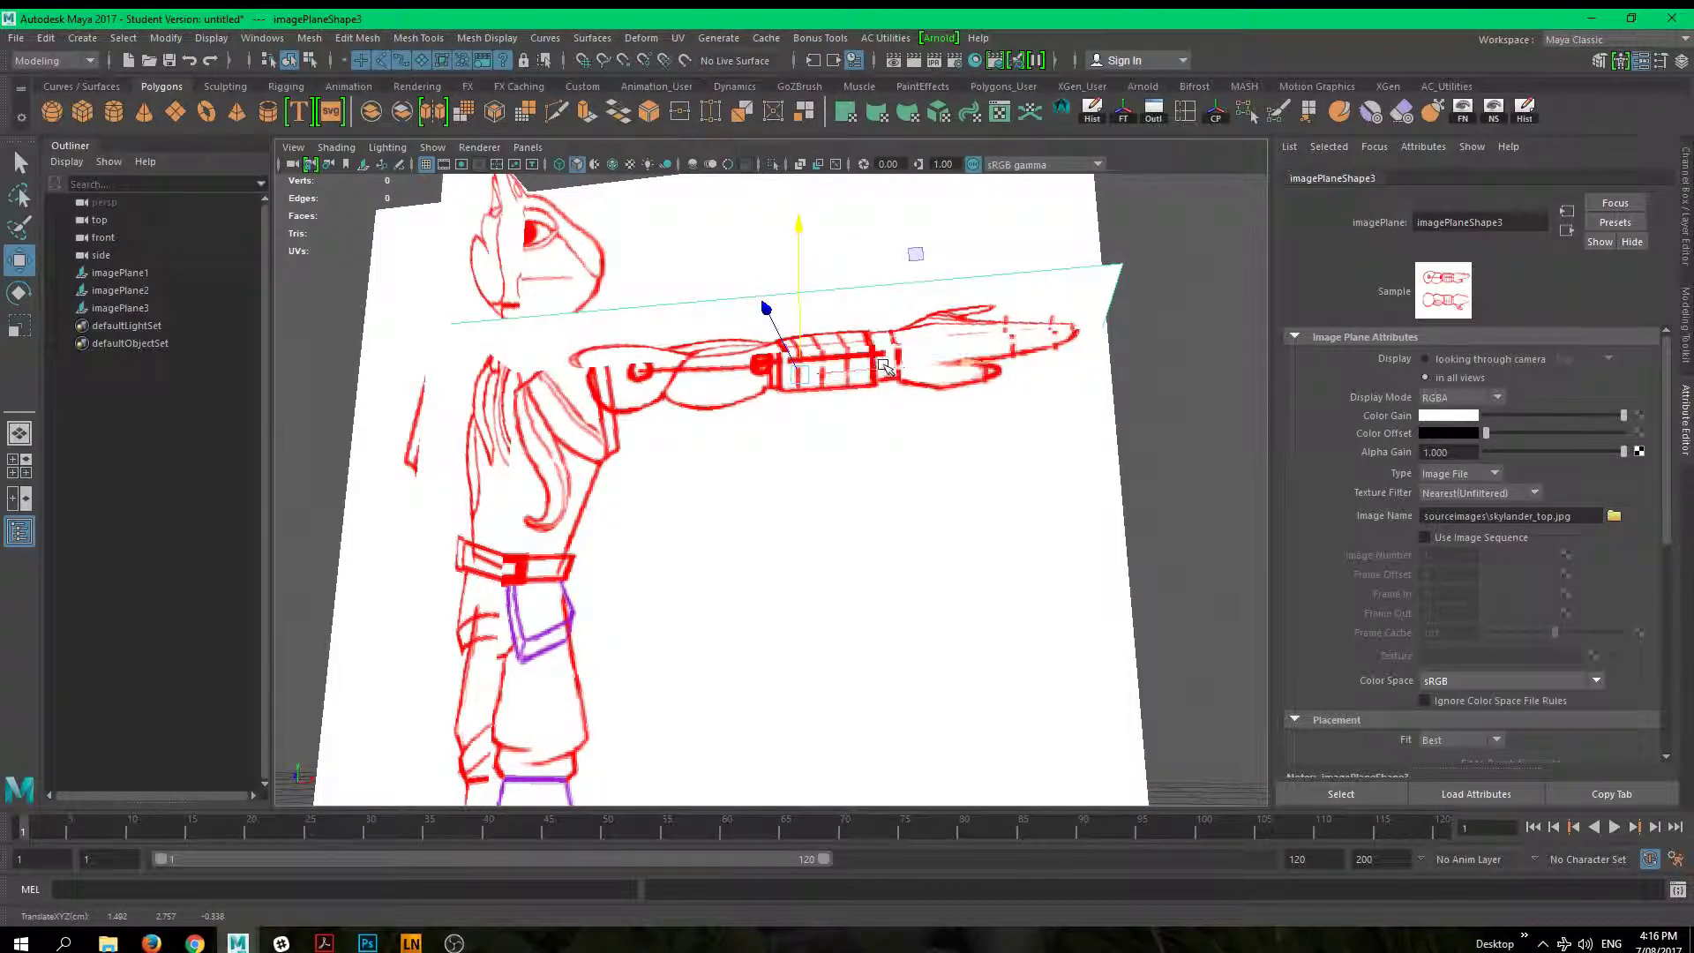
pyautogui.moveTo(885, 367); pyautogui.dragTo(609, 494)
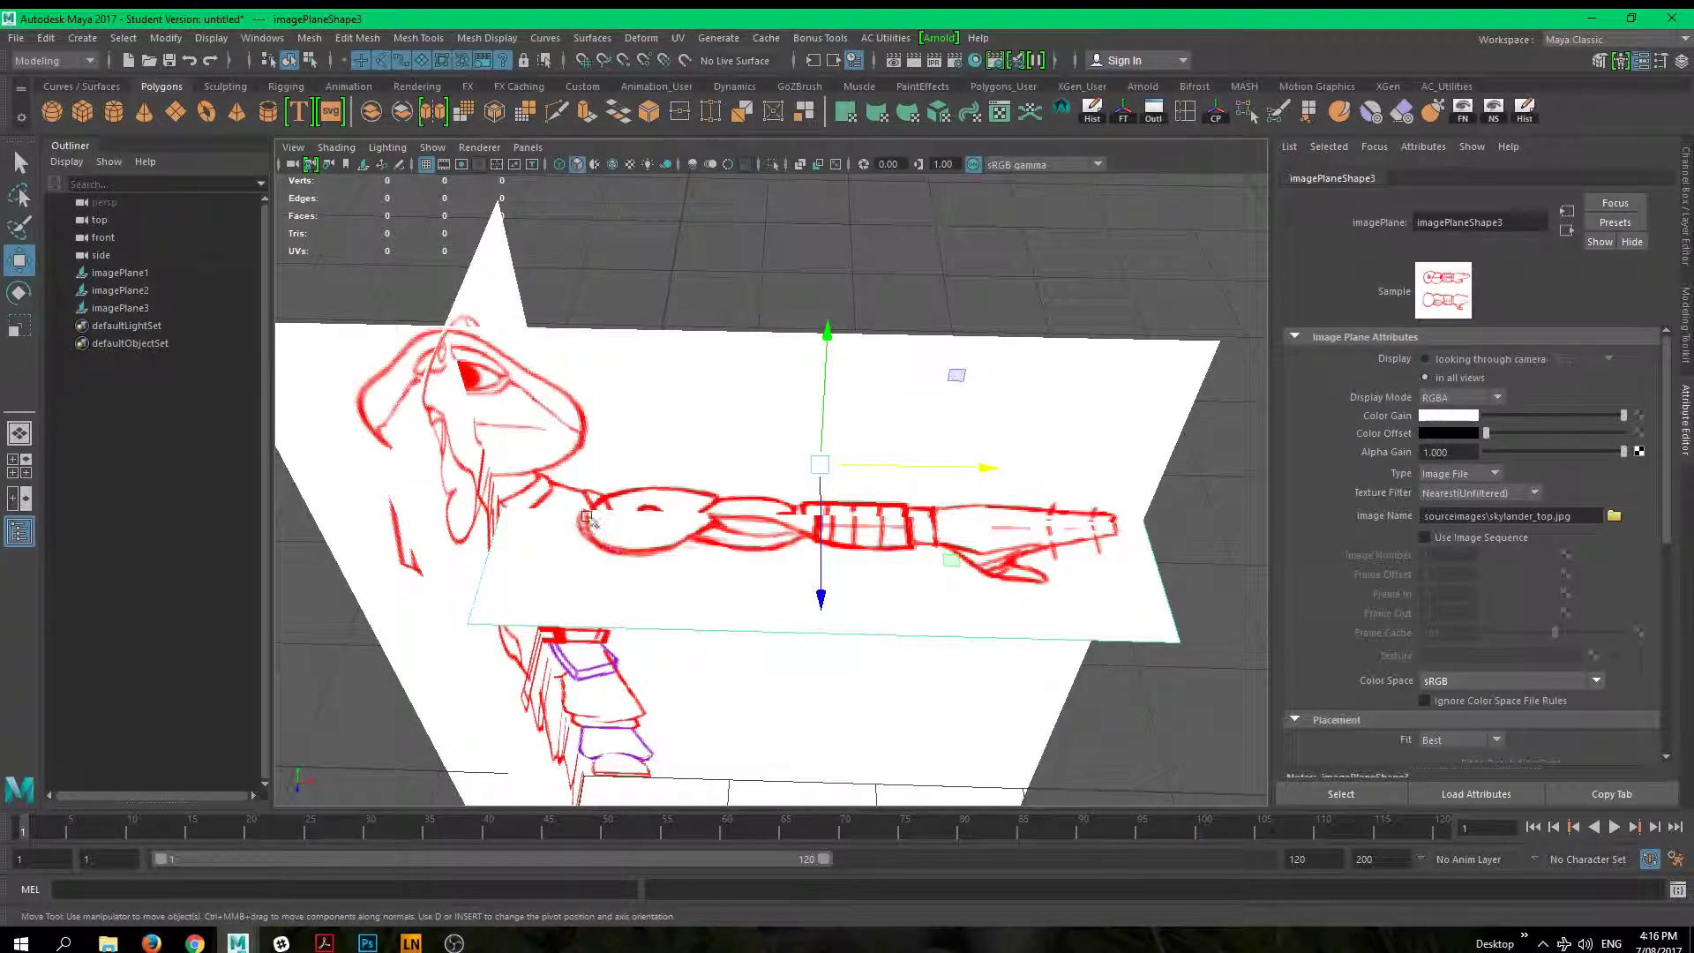
# Step: Fine-tune the top image plane to about 1.52 cm in X and shift it along Z to align its arm drawing with the front plane
pyautogui.keyDown('alt'); pyautogui.moveTo(637, 551); pyautogui.dragTo(680, 612); pyautogui.keyUp('alt')
pyautogui.moveTo(721, 555); pyautogui.dragTo(756, 519)
pyautogui.keyDown('alt'); pyautogui.moveTo(781, 614); pyautogui.dragTo(796, 425); pyautogui.keyUp('alt')
pyautogui.moveTo(783, 526)
pyautogui.mouseDown()
pyautogui.moveTo(780, 565)
pyautogui.moveTo(783, 519)
pyautogui.mouseUp()
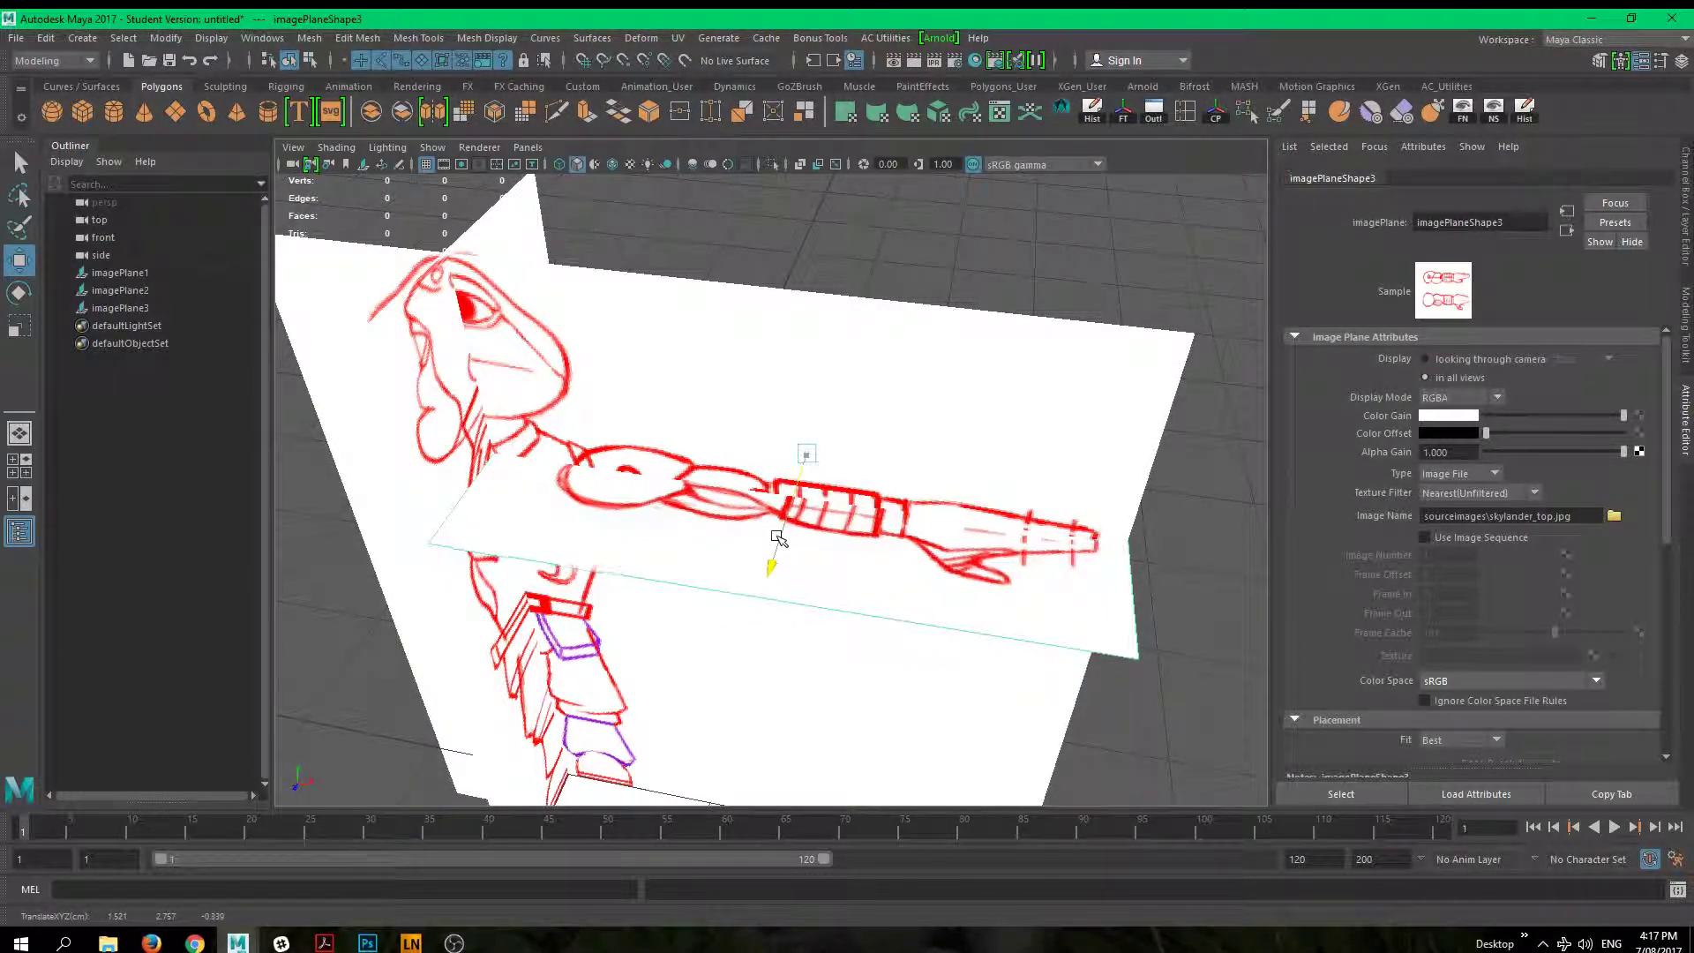
# Step: Lower the top image plane below the grid to about -3.62 cm in Y
pyautogui.keyDown('alt'); pyautogui.moveTo(780, 530); pyautogui.dragTo(525, 711); pyautogui.keyUp('alt')
pyautogui.moveTo(554, 438)
pyautogui.keyDown('alt'); pyautogui.mouseDown()
pyautogui.moveTo(775, 609)
pyautogui.moveTo(756, 530)
pyautogui.moveTo(688, 480)
pyautogui.moveTo(680, 502)
pyautogui.moveTo(692, 465)
pyautogui.moveTo(666, 556)
pyautogui.moveTo(597, 605)
pyautogui.moveTo(713, 623)
pyautogui.moveTo(689, 408)
pyautogui.moveTo(720, 358)
pyautogui.mouseUp(); pyautogui.keyUp('alt')
pyautogui.moveTo(828, 256); pyautogui.dragTo(706, 685)
# Step: Select the front image plane and move it far back along negative Z, away from the grid centre
pyautogui.click(753, 587)
pyautogui.click(790, 628)
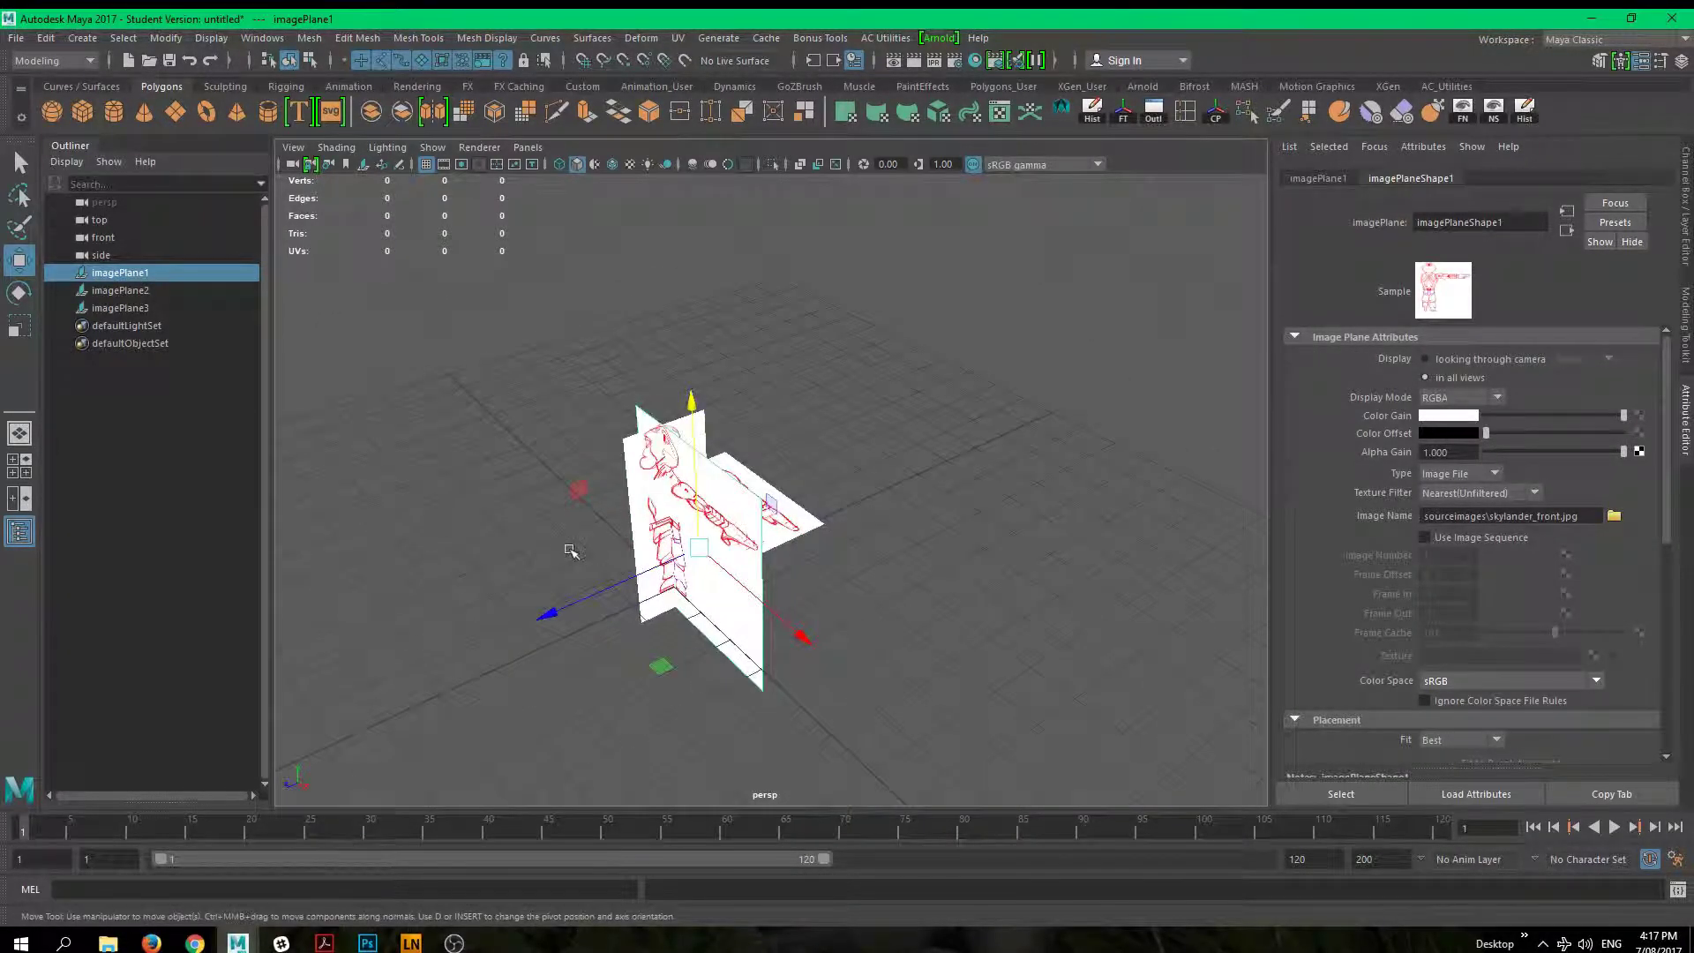
pyautogui.moveTo(541, 621); pyautogui.dragTo(1038, 427)
# Step: Move the side image plane out along negative X, away from the grid centre, and clear the selection
pyautogui.keyDown('alt'); pyautogui.moveTo(931, 602); pyautogui.dragTo(357, 466); pyautogui.keyUp('alt')
pyautogui.click(647, 600)
pyautogui.click(742, 520)
pyautogui.keyDown('alt'); pyautogui.moveTo(742, 529); pyautogui.dragTo(878, 560); pyautogui.keyUp('alt')
pyautogui.click(450, 347)
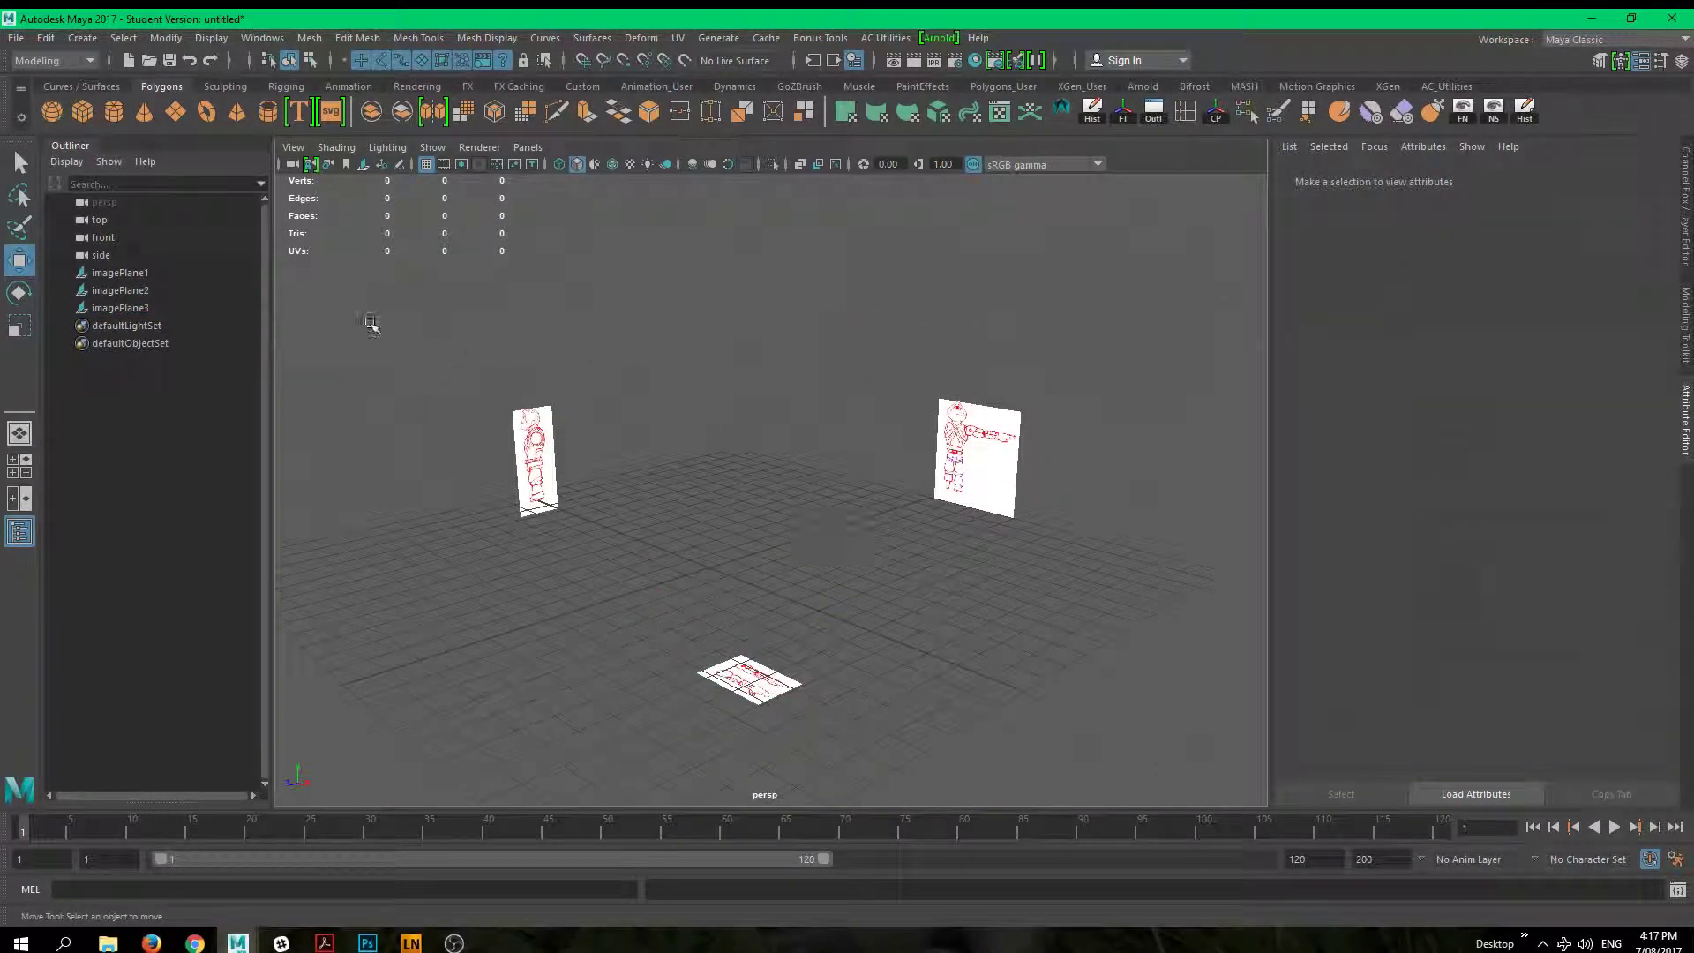
# Step: Create a polygon sphere at the origin and view it against the front reference drawing in the front view
pyautogui.click(53, 111)
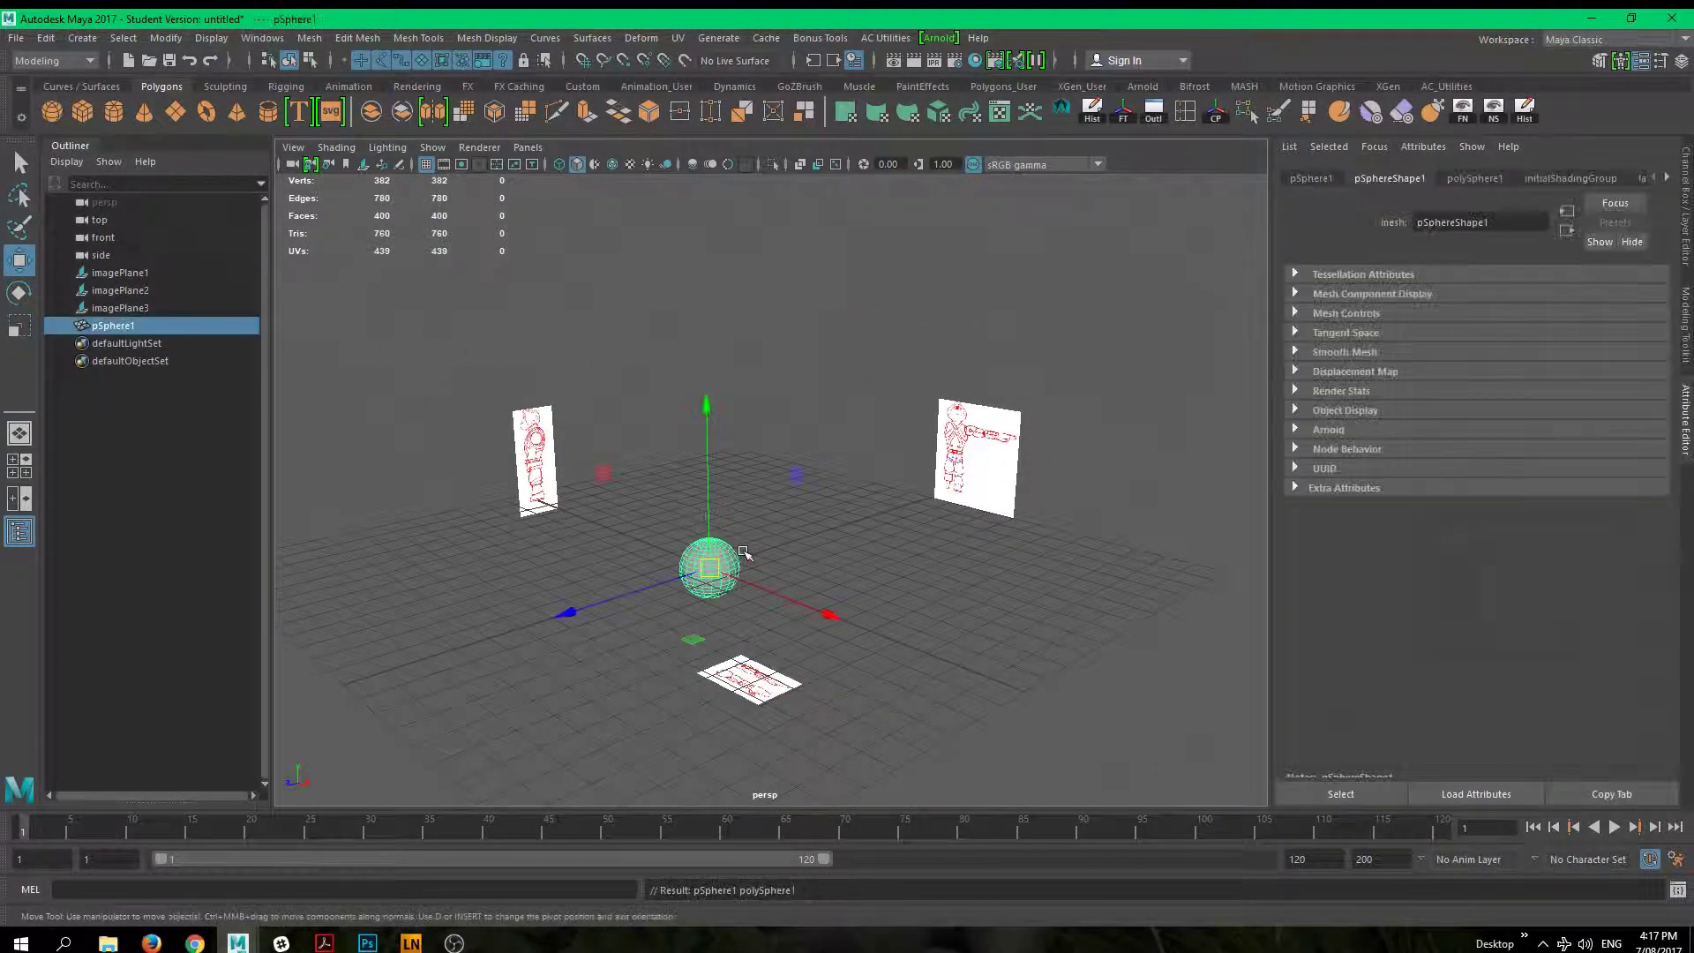
pyautogui.keyDown('alt'); pyautogui.moveTo(712, 572); pyautogui.dragTo(847, 618); pyautogui.keyUp('alt')
pyautogui.press('space')
pyautogui.keyDown('alt'); pyautogui.moveTo(793, 640); pyautogui.dragTo(875, 549, button='middle'); pyautogui.keyUp('alt')
pyautogui.keyDown('alt'); pyautogui.moveTo(875, 549); pyautogui.dragTo(681, 528, button='right'); pyautogui.keyUp('alt')
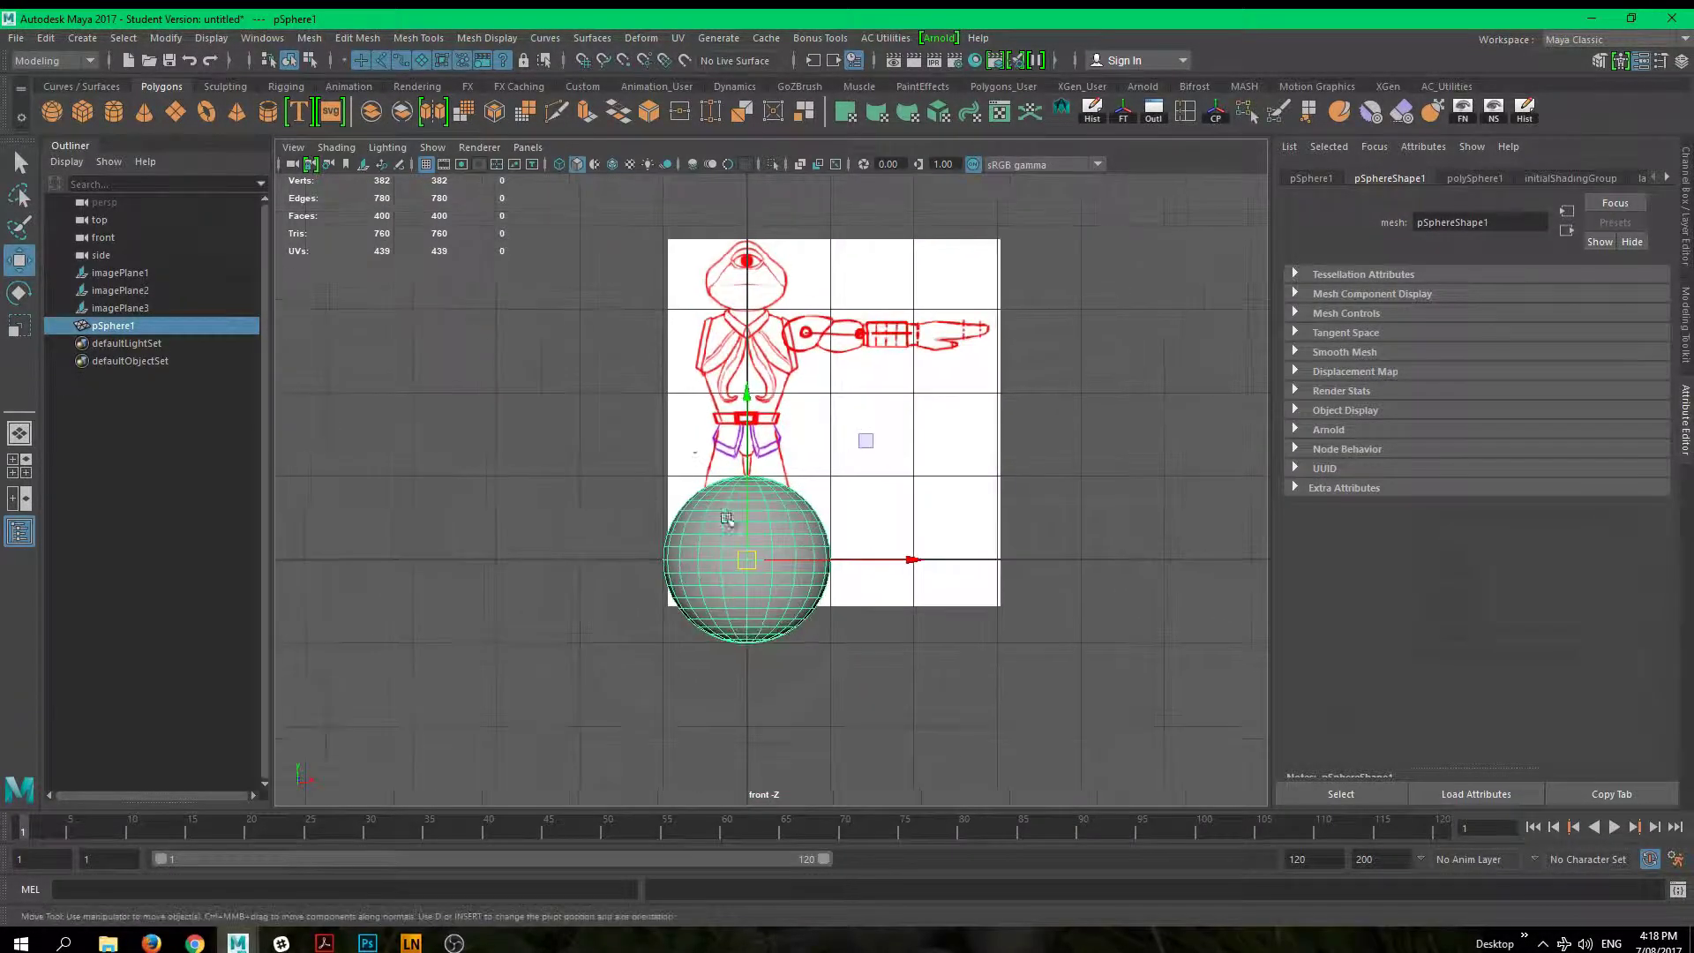
# Step: Check the sphere against the reference drawings in the right and top views, return to perspective and deselect it
pyautogui.press('space')
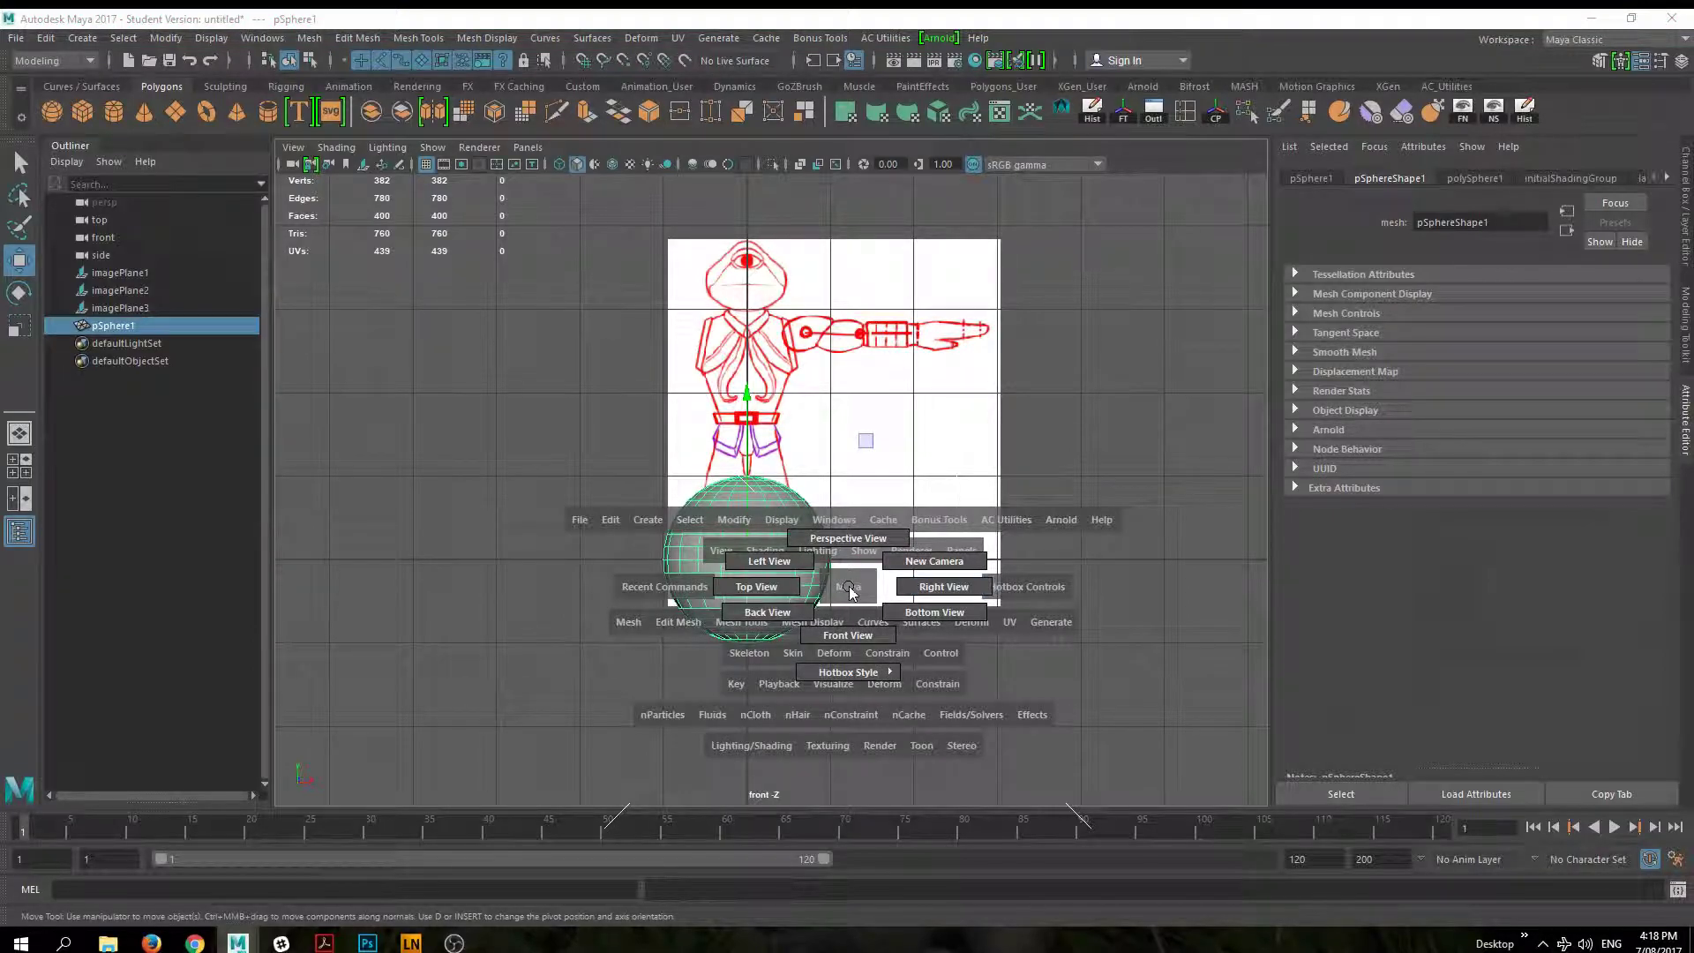
pyautogui.moveTo(851, 589); pyautogui.dragTo(924, 586)
pyautogui.keyDown('alt'); pyautogui.moveTo(805, 675); pyautogui.dragTo(772, 362, button='middle'); pyautogui.keyUp('alt')
pyautogui.keyDown('alt'); pyautogui.moveTo(709, 606); pyautogui.dragTo(839, 605, button='middle'); pyautogui.keyUp('alt')
pyautogui.press('space')
pyautogui.moveTo(834, 582)
pyautogui.mouseDown()
pyautogui.moveTo(855, 576)
pyautogui.moveTo(816, 608)
pyautogui.mouseUp()
pyautogui.press('space')
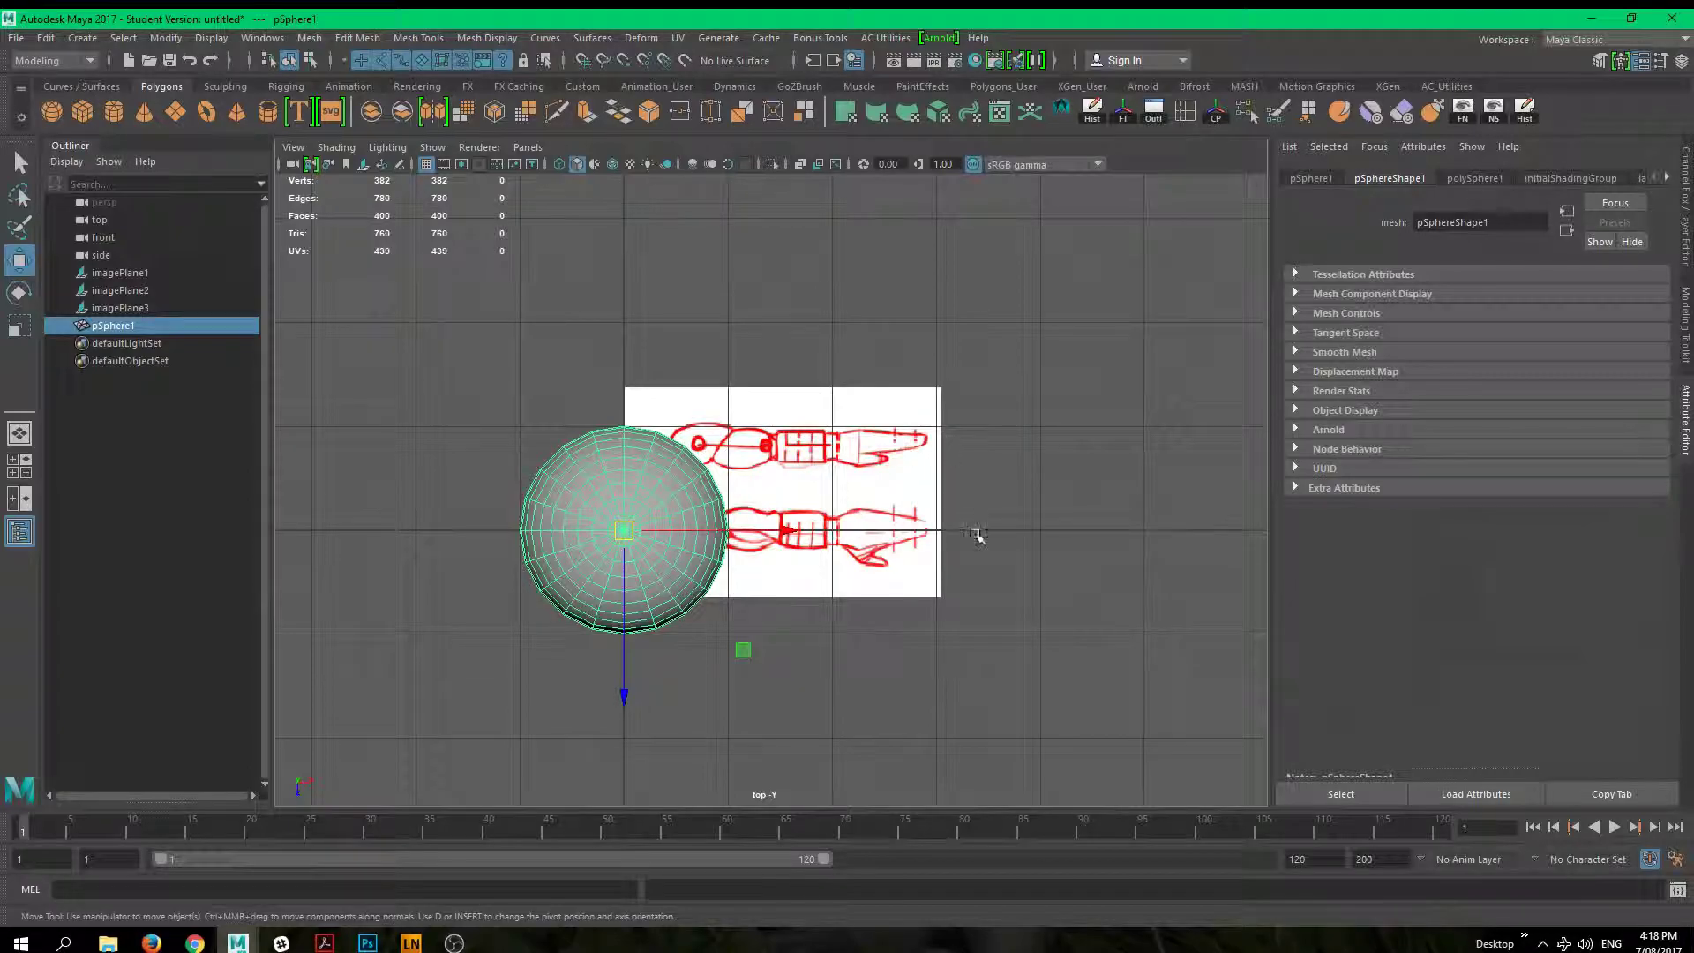
pyautogui.press('space')
pyautogui.moveTo(978, 535); pyautogui.dragTo(980, 510)
pyautogui.click(620, 570)
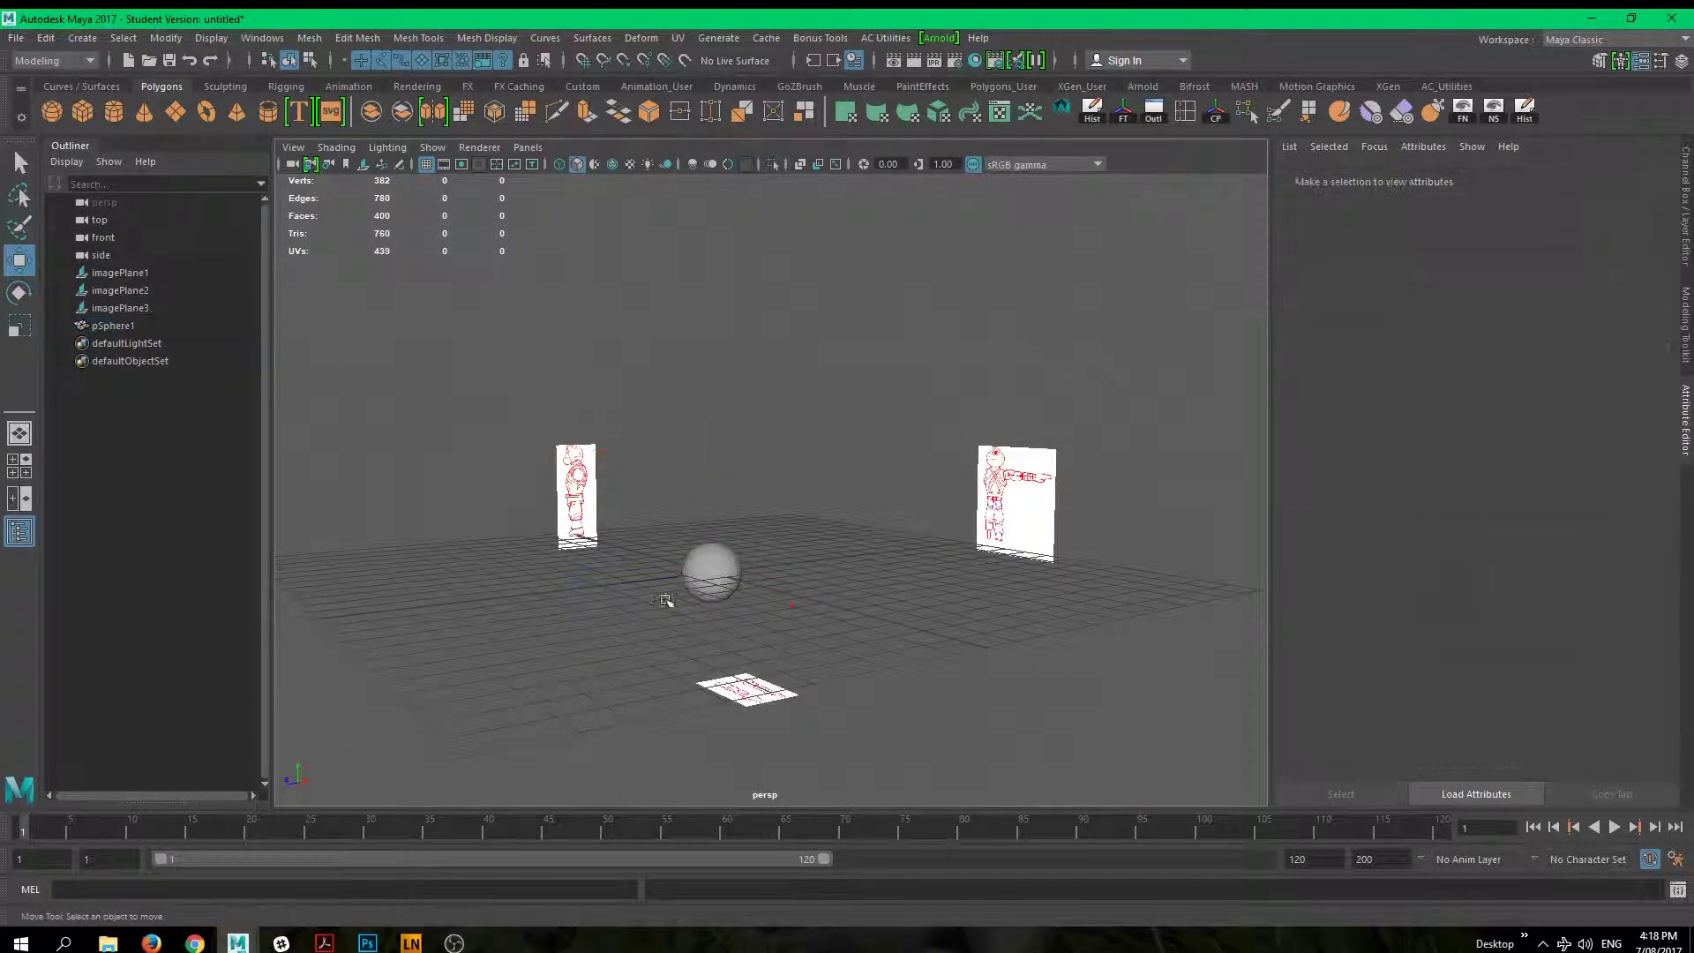
# Step: Select the side, front and top image planes together and show their Channel Box and Layer Editor
pyautogui.moveTo(675, 547)
pyautogui.keyDown('alt'); pyautogui.mouseDown()
pyautogui.moveTo(945, 673)
pyautogui.moveTo(650, 547)
pyautogui.mouseUp(); pyautogui.keyUp('alt')
pyautogui.keyDown('alt'); pyautogui.moveTo(650, 547); pyautogui.dragTo(776, 575, button='right'); pyautogui.keyUp('alt')
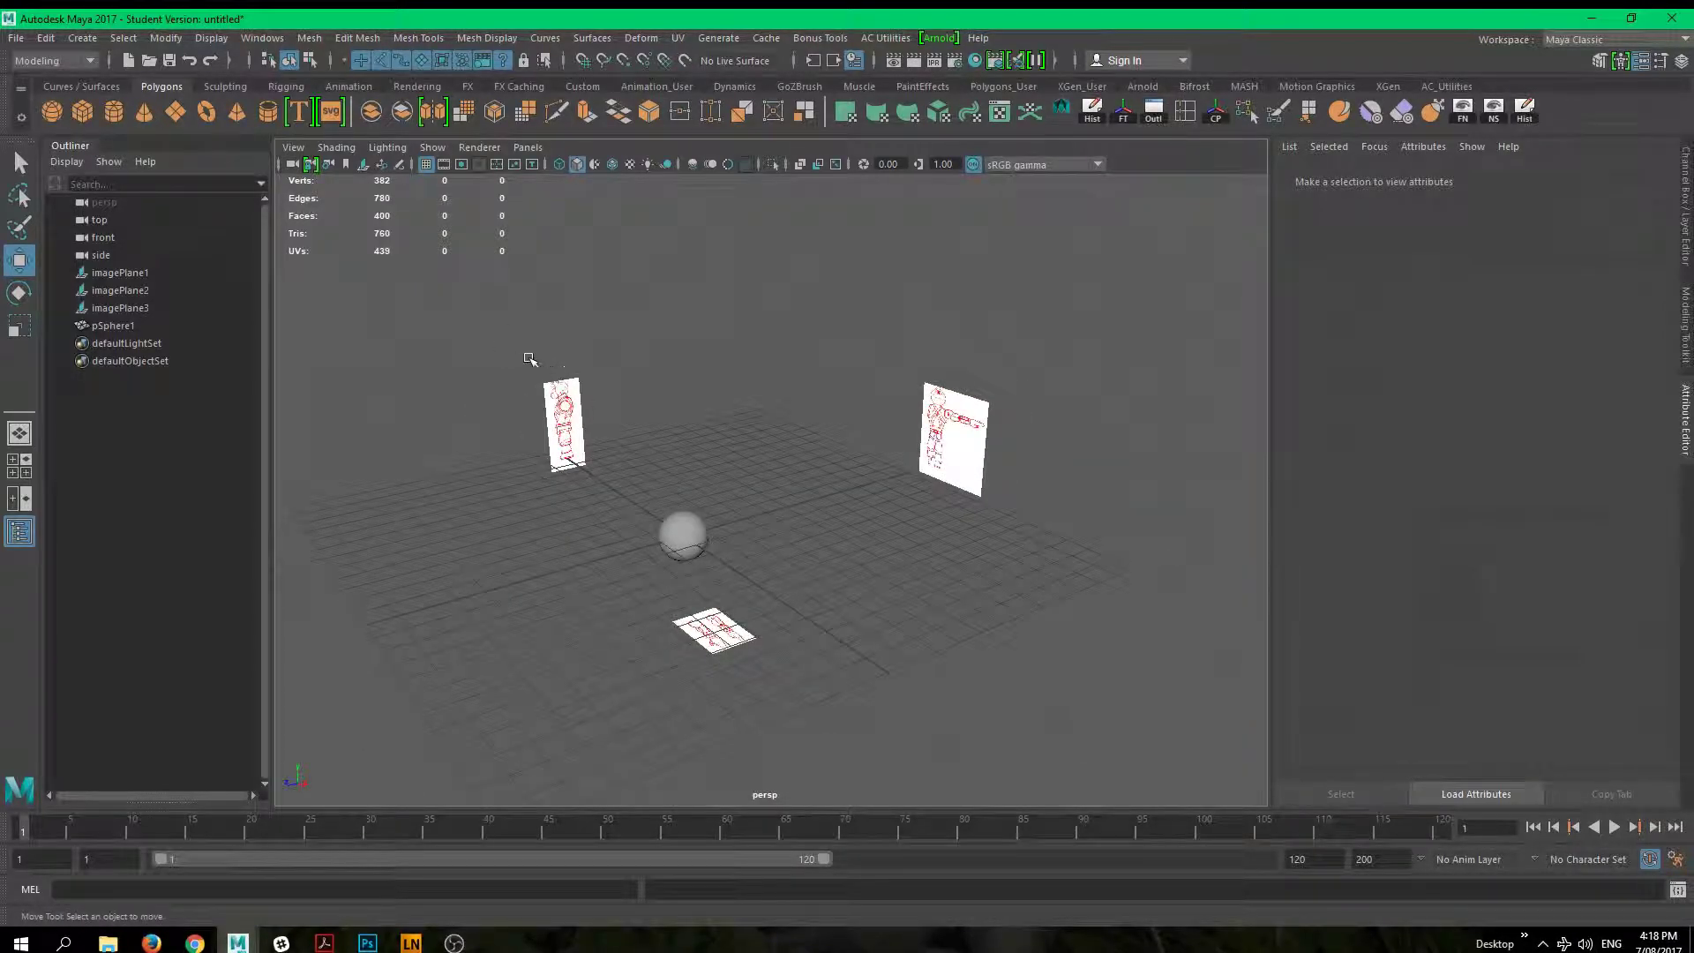
pyautogui.click(560, 402)
pyautogui.keyDown('shift'); pyautogui.click(953, 436); pyautogui.keyUp('shift')
pyautogui.keyDown('shift'); pyautogui.click(728, 636); pyautogui.keyUp('shift')
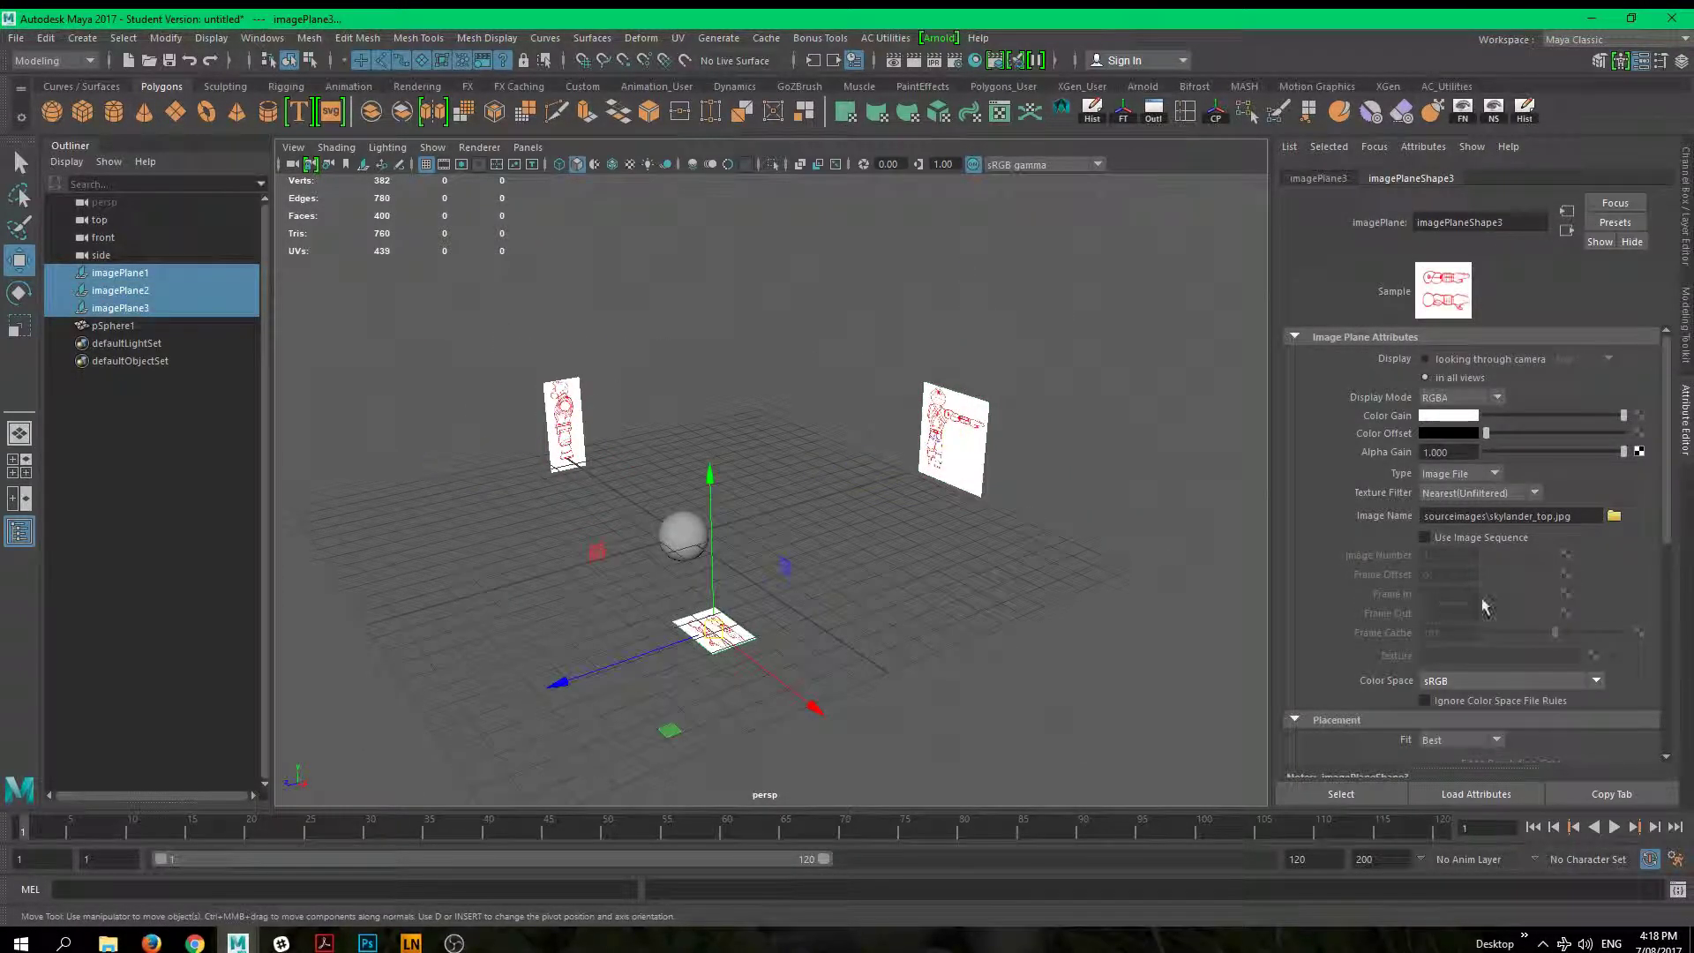
pyautogui.hotkey('ctrl', 'a')
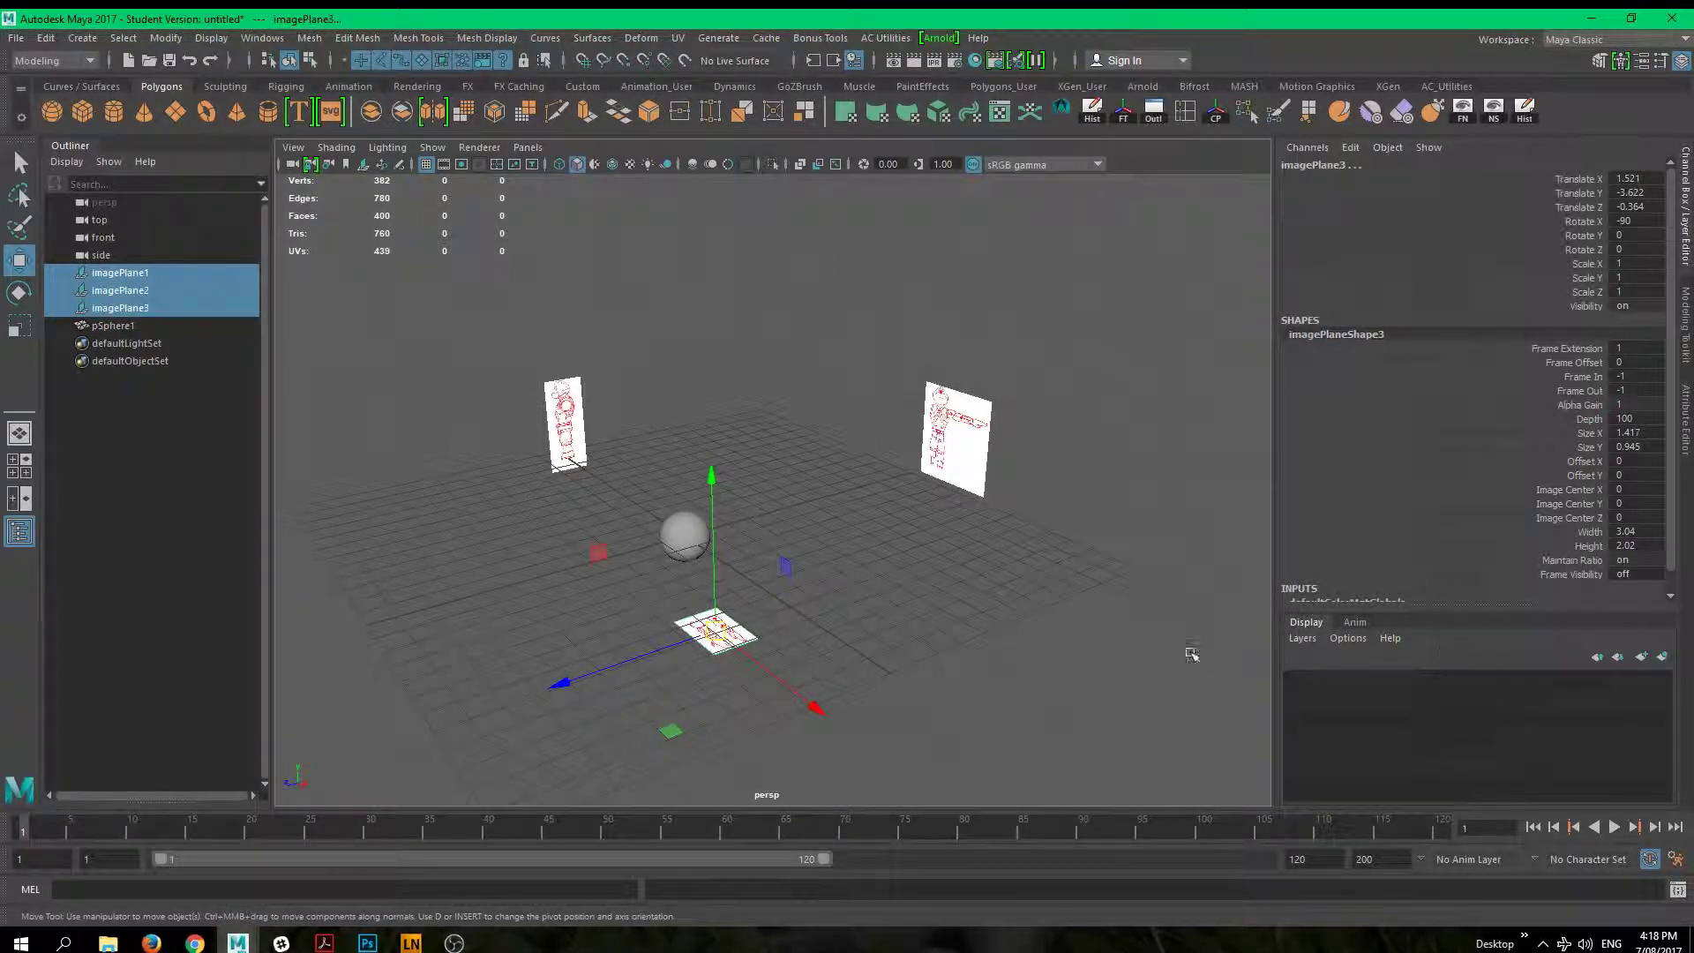
# Step: Remove the front image plane from the selection, keeping the side and top image planes selected
pyautogui.keyDown('alt'); pyautogui.moveTo(1187, 657); pyautogui.dragTo(926, 576); pyautogui.keyUp('alt')
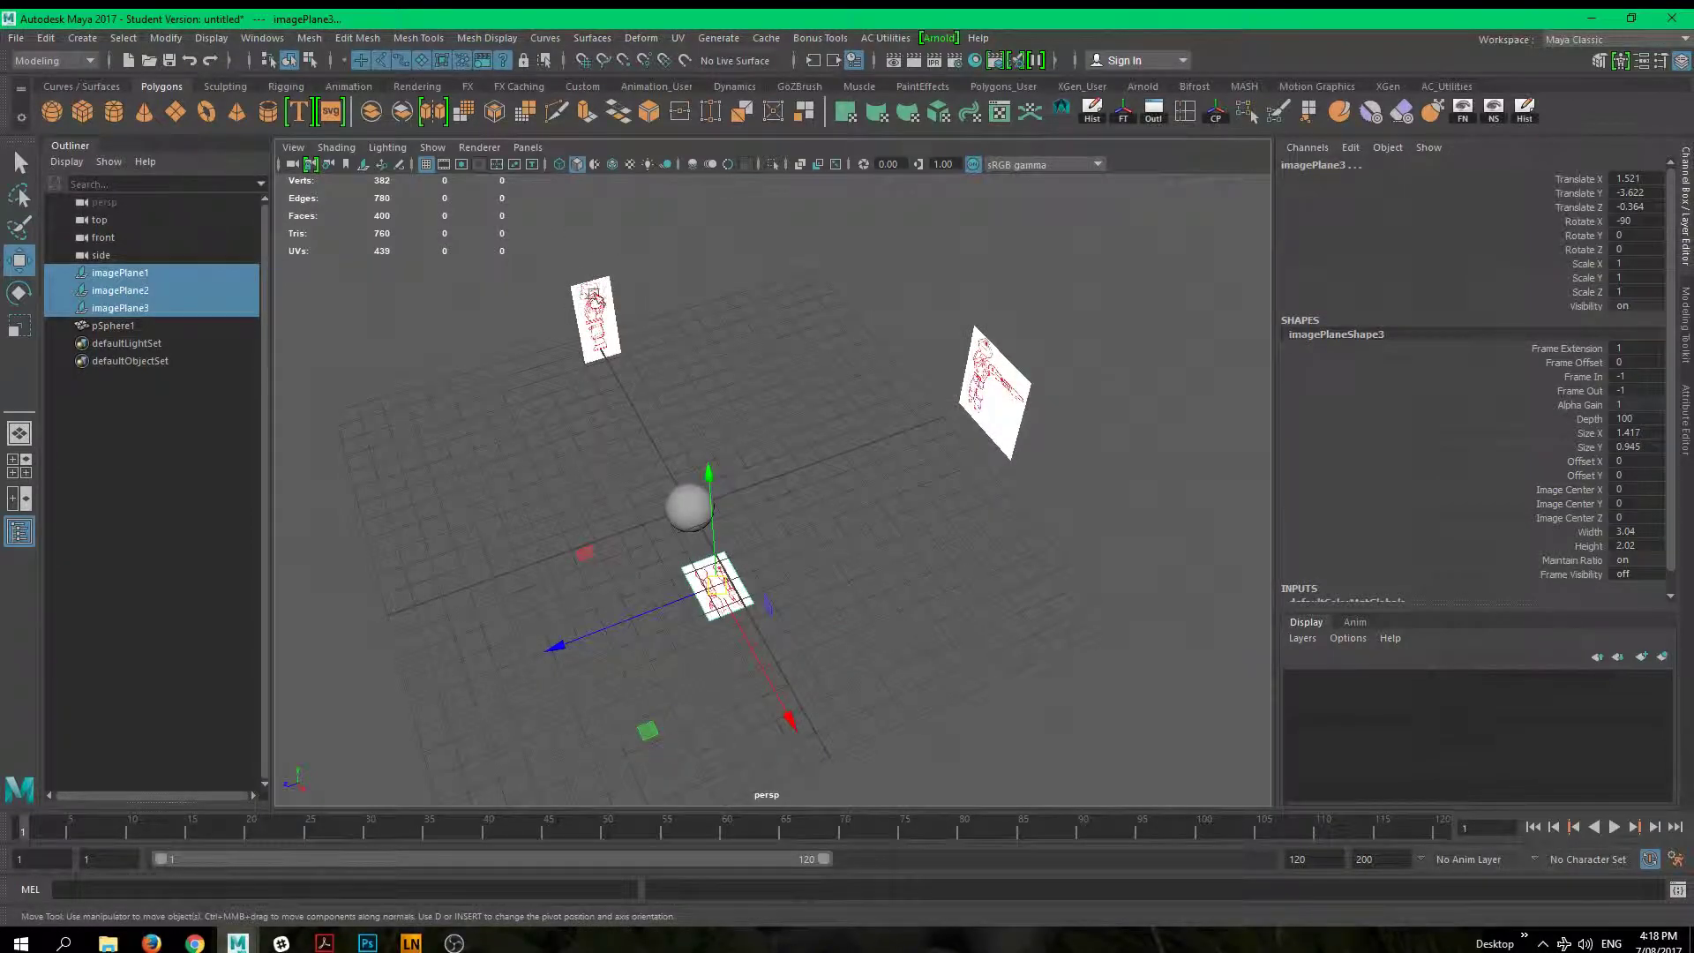
pyautogui.keyDown('alt'); pyautogui.moveTo(646, 501); pyautogui.dragTo(535, 392); pyautogui.keyUp('alt')
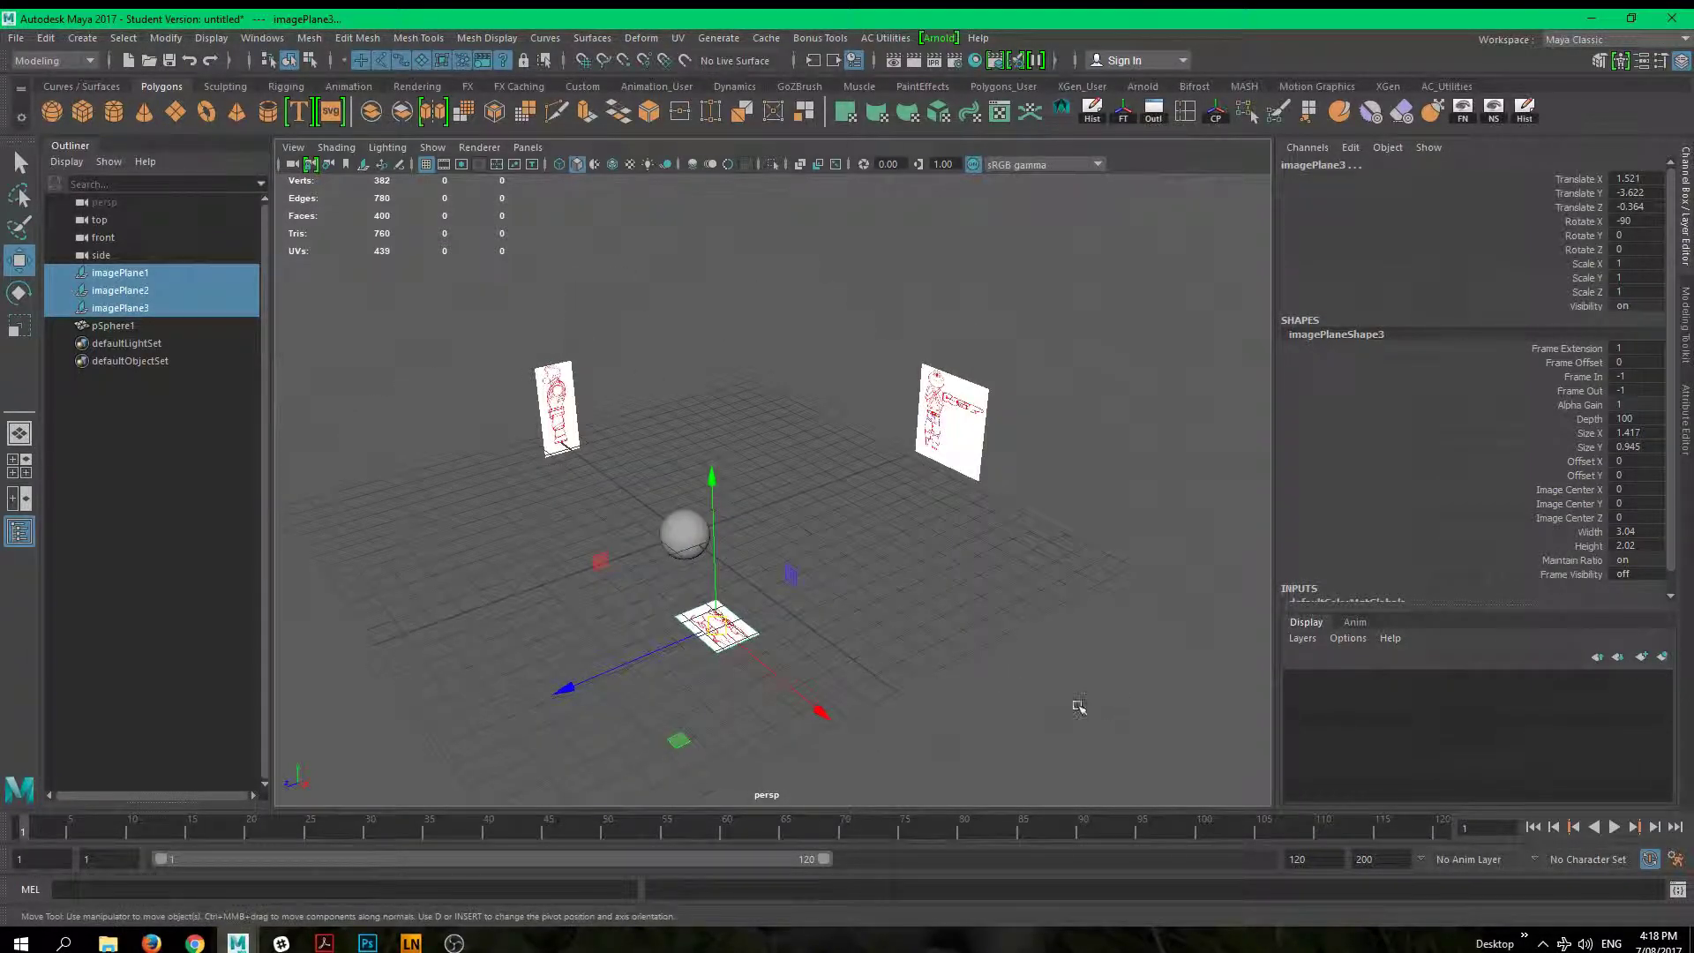
pyautogui.keyDown('alt'); pyautogui.moveTo(1042, 621); pyautogui.dragTo(1006, 583); pyautogui.keyUp('alt')
pyautogui.keyDown('ctrl'); pyautogui.click(1005, 440); pyautogui.keyUp('ctrl')
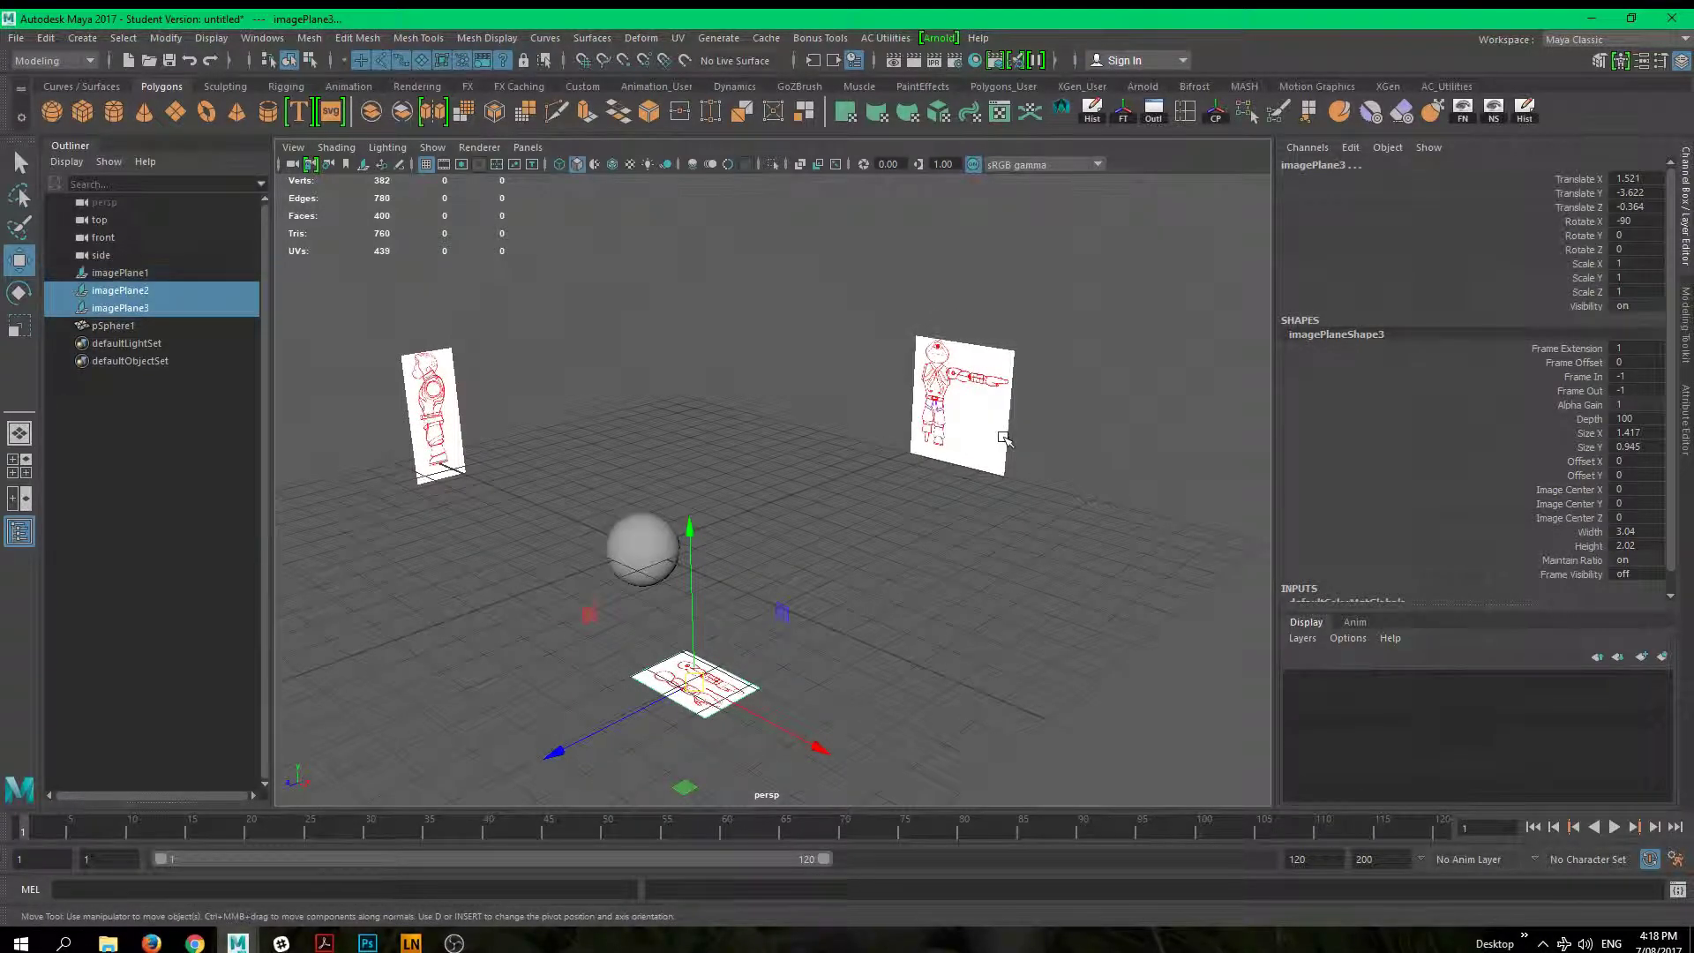
# Step: Select all three image planes and create a new display layer containing them
pyautogui.click(568, 381)
pyautogui.click(463, 397)
pyautogui.click(159, 272)
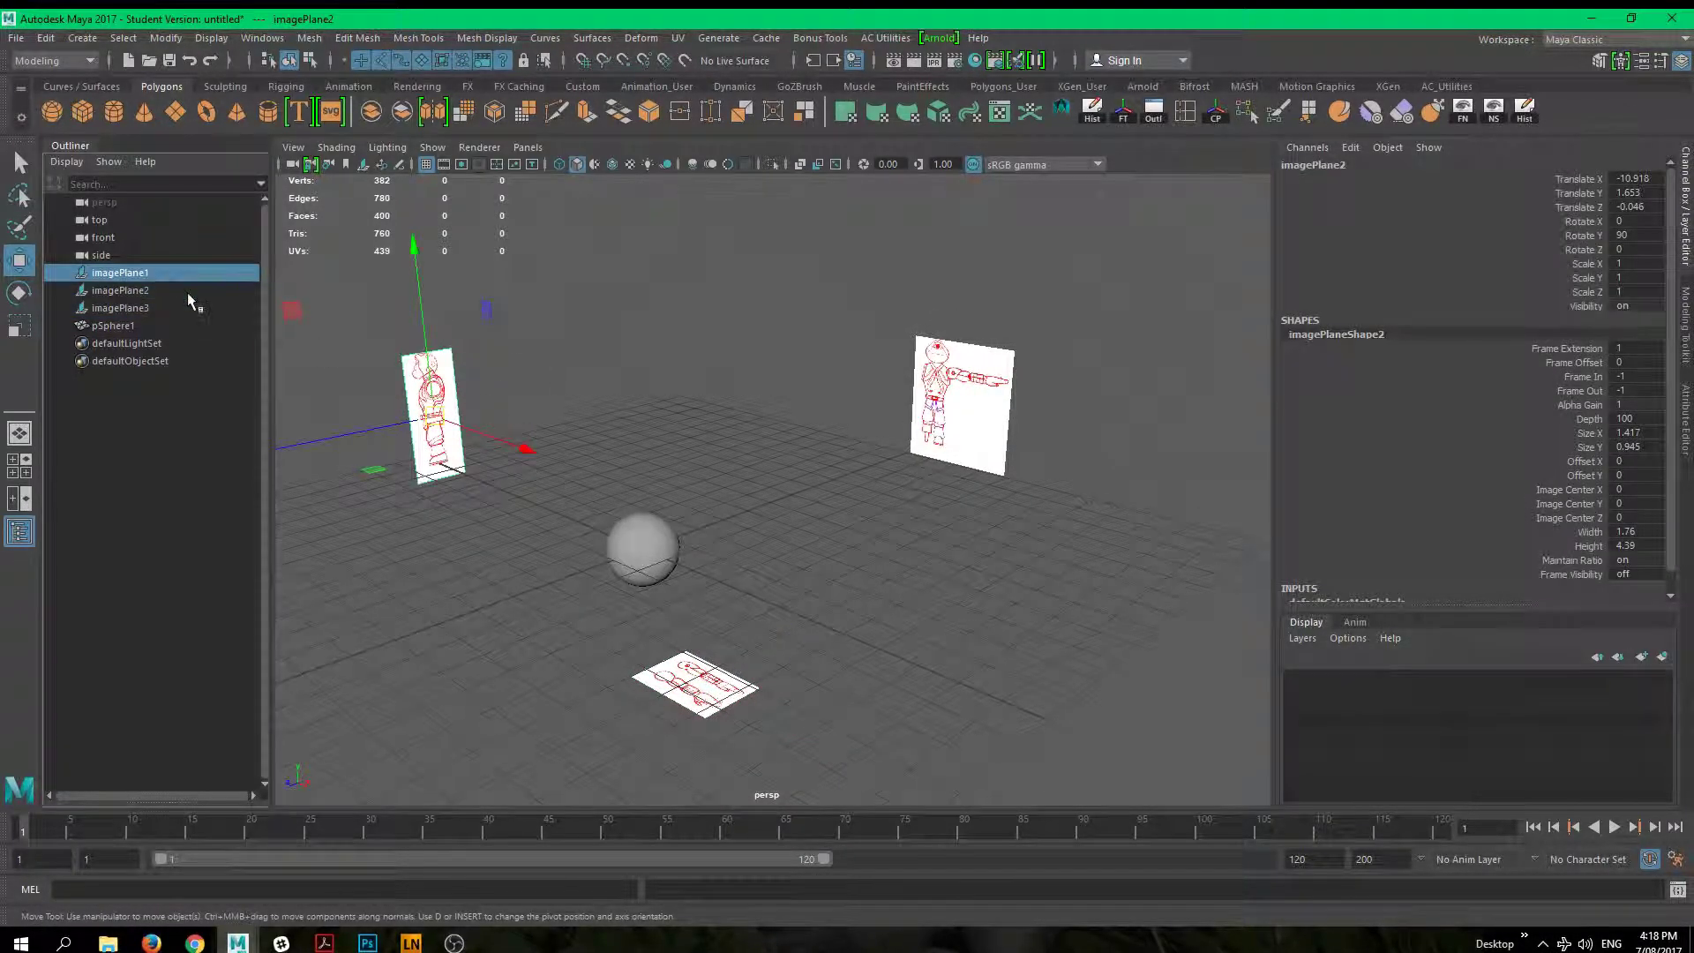
pyautogui.keyDown('shift'); pyautogui.click(119, 308); pyautogui.keyUp('shift')
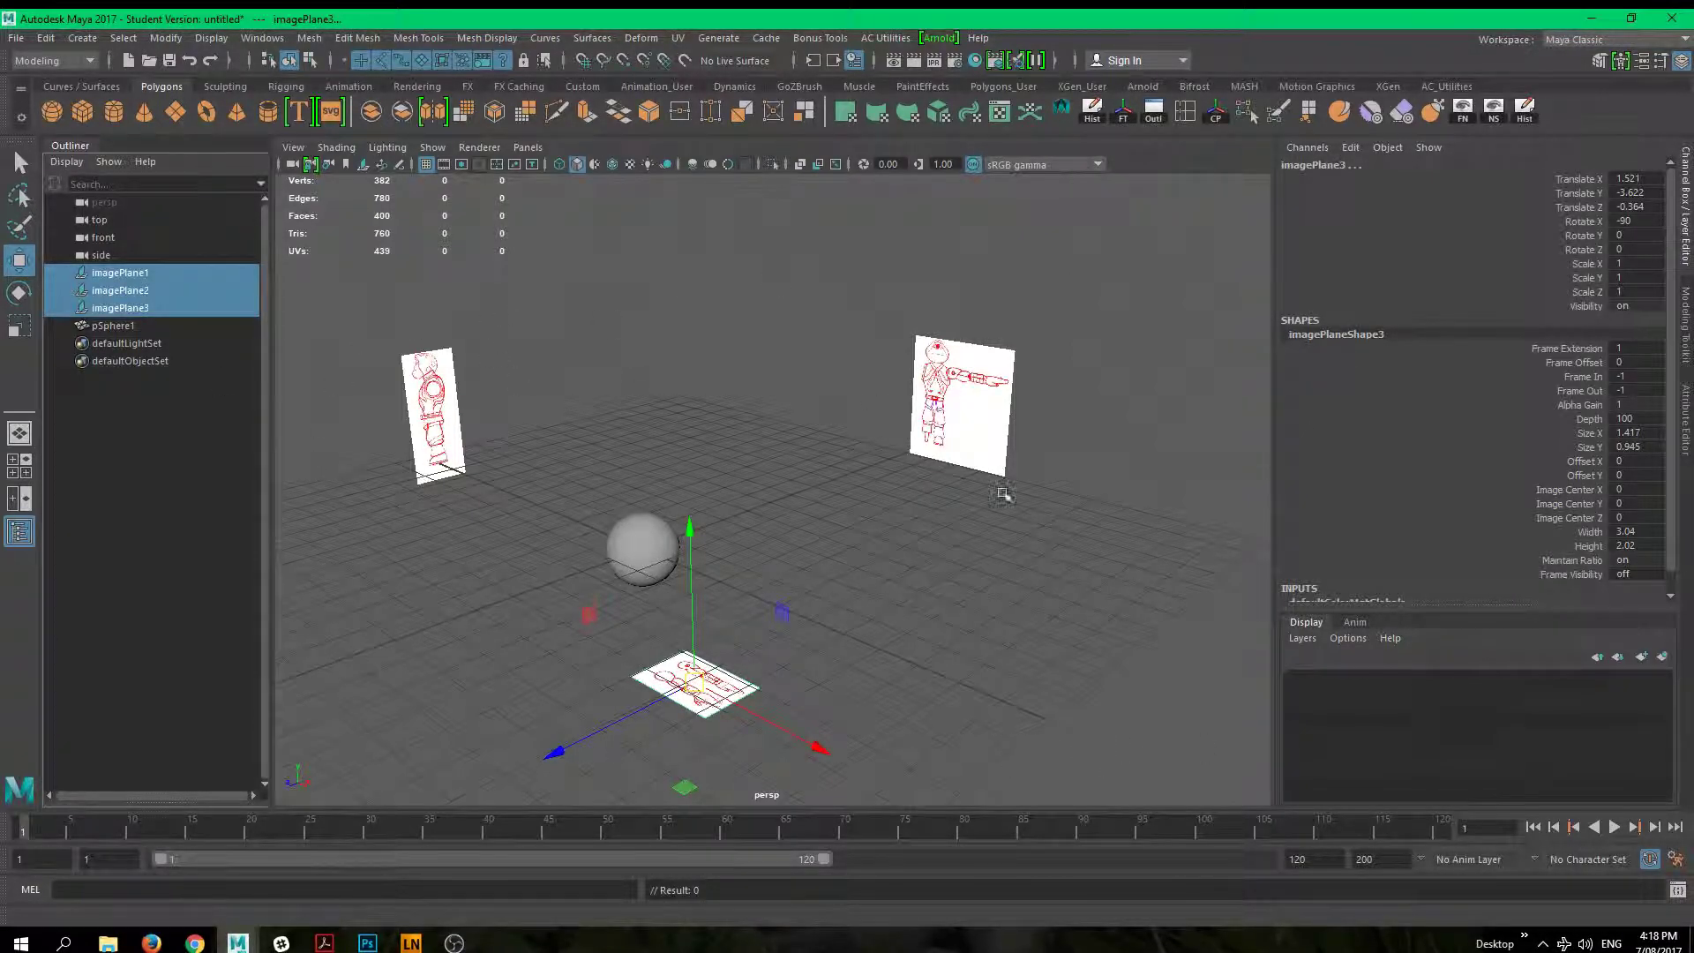
pyautogui.click(1663, 658)
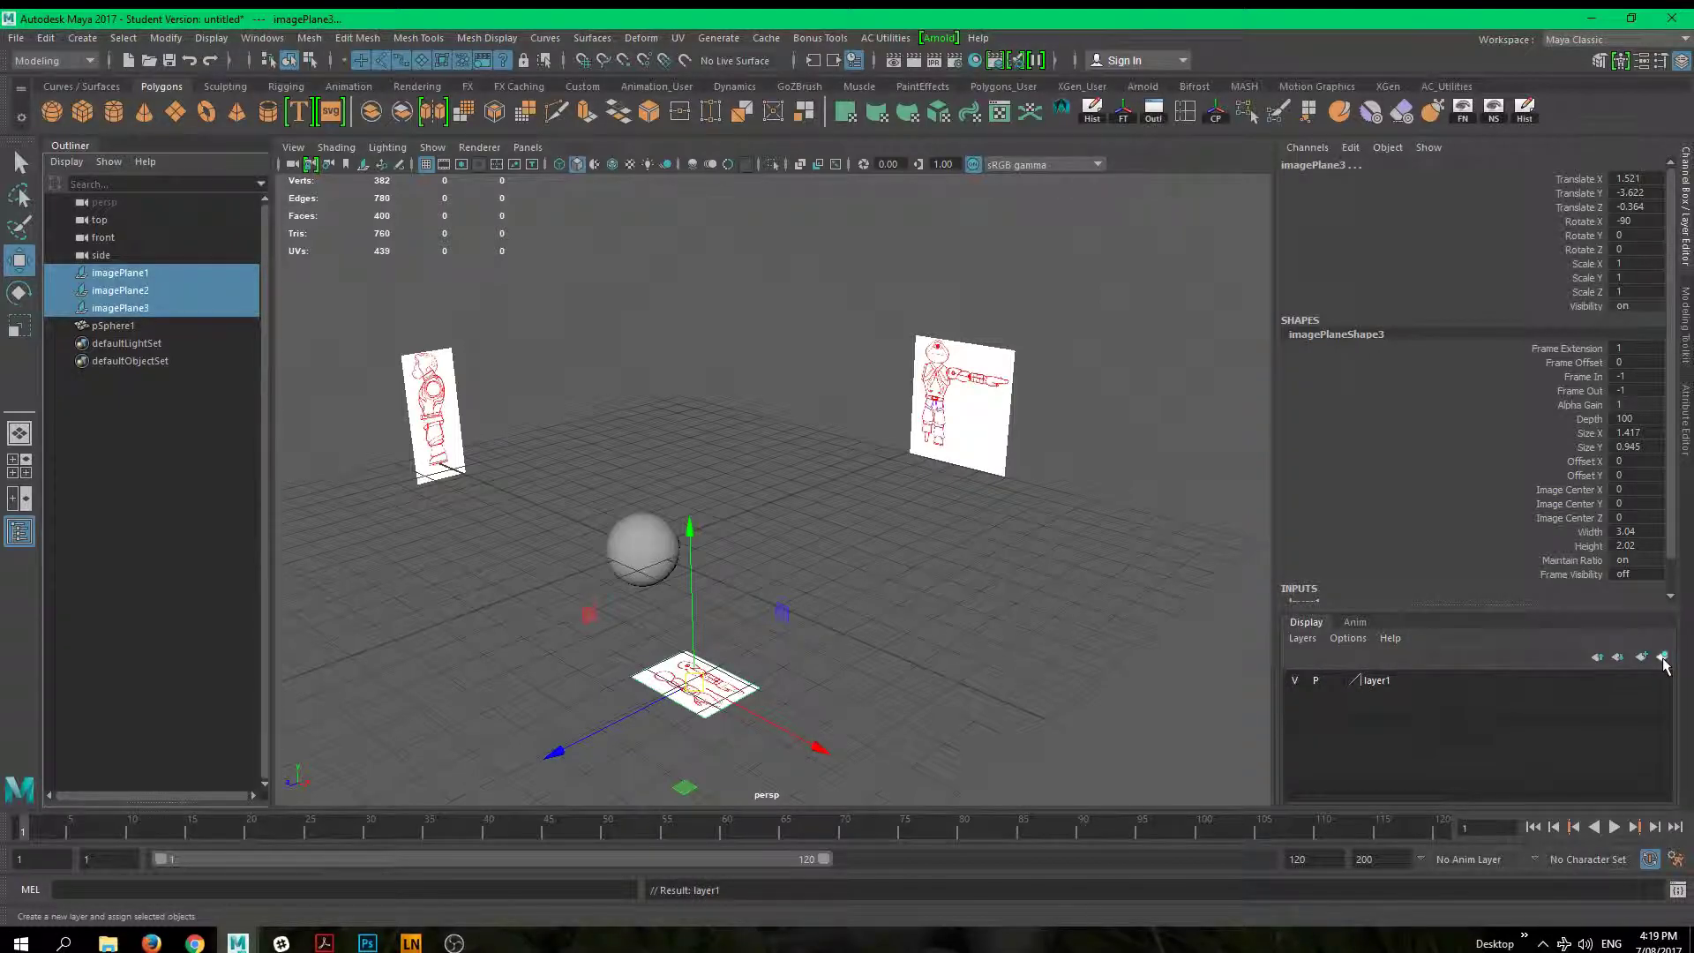
# Step: Rename the new display layer to refImages
pyautogui.doubleClick(1373, 679)
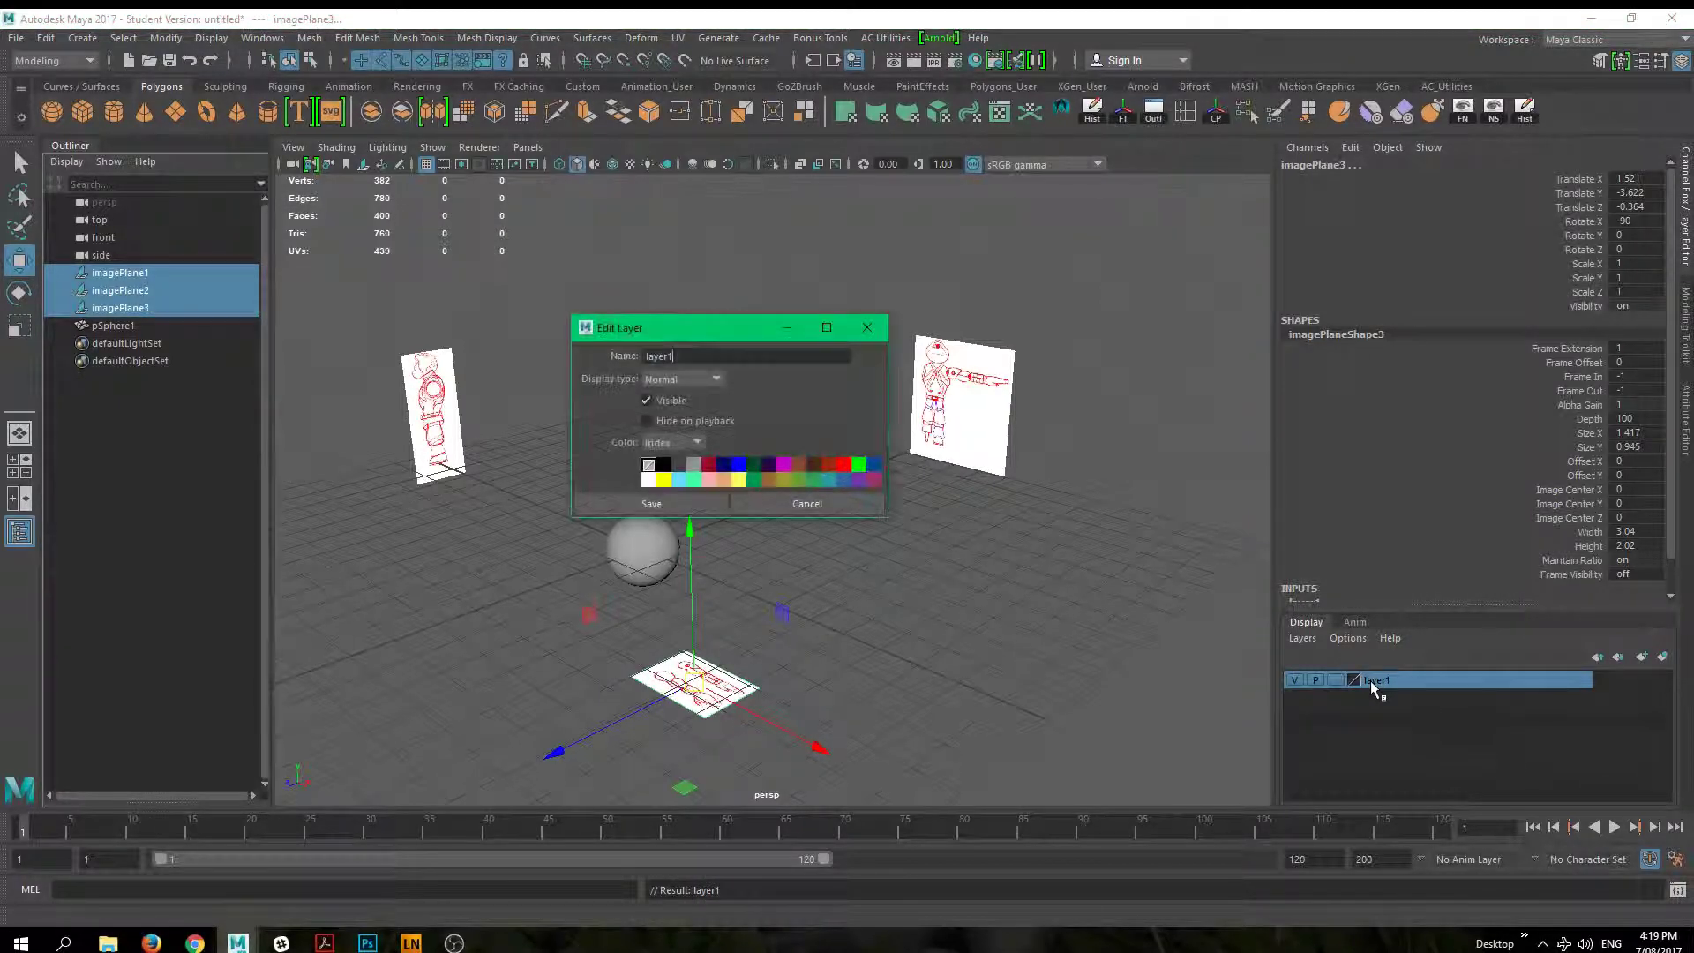
pyautogui.doubleClick(685, 359)
pyautogui.write('refImages')
pyautogui.click(680, 507)
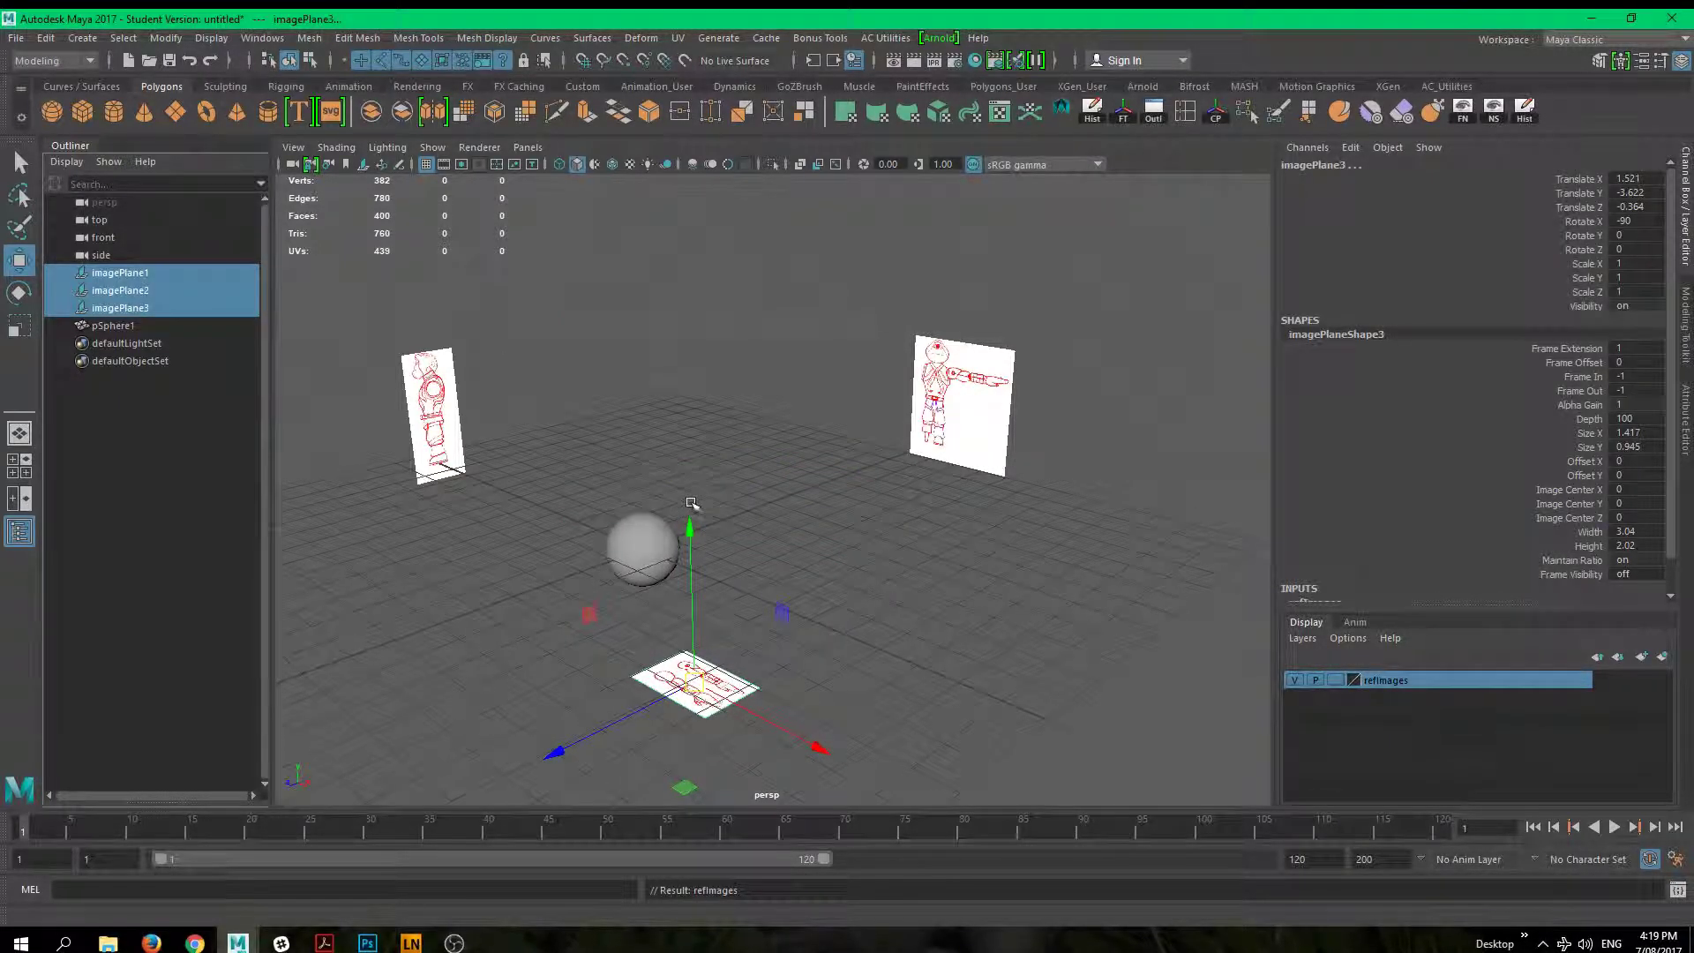
# Step: Toggle the refImages layer's visibility off and on repeatedly to check its effect, leaving the layer visible
pyautogui.click(1294, 680)
pyautogui.click(1295, 680)
pyautogui.click(1294, 679)
pyautogui.click(1295, 679)
pyautogui.click(1295, 679)
pyautogui.click(1295, 679)
pyautogui.click(1295, 680)
pyautogui.click(1295, 680)
pyautogui.click(1295, 680)
pyautogui.click(1295, 680)
# Step: Switch the refImages layer to template display and on to reference display, and clear the selection
pyautogui.click(1336, 680)
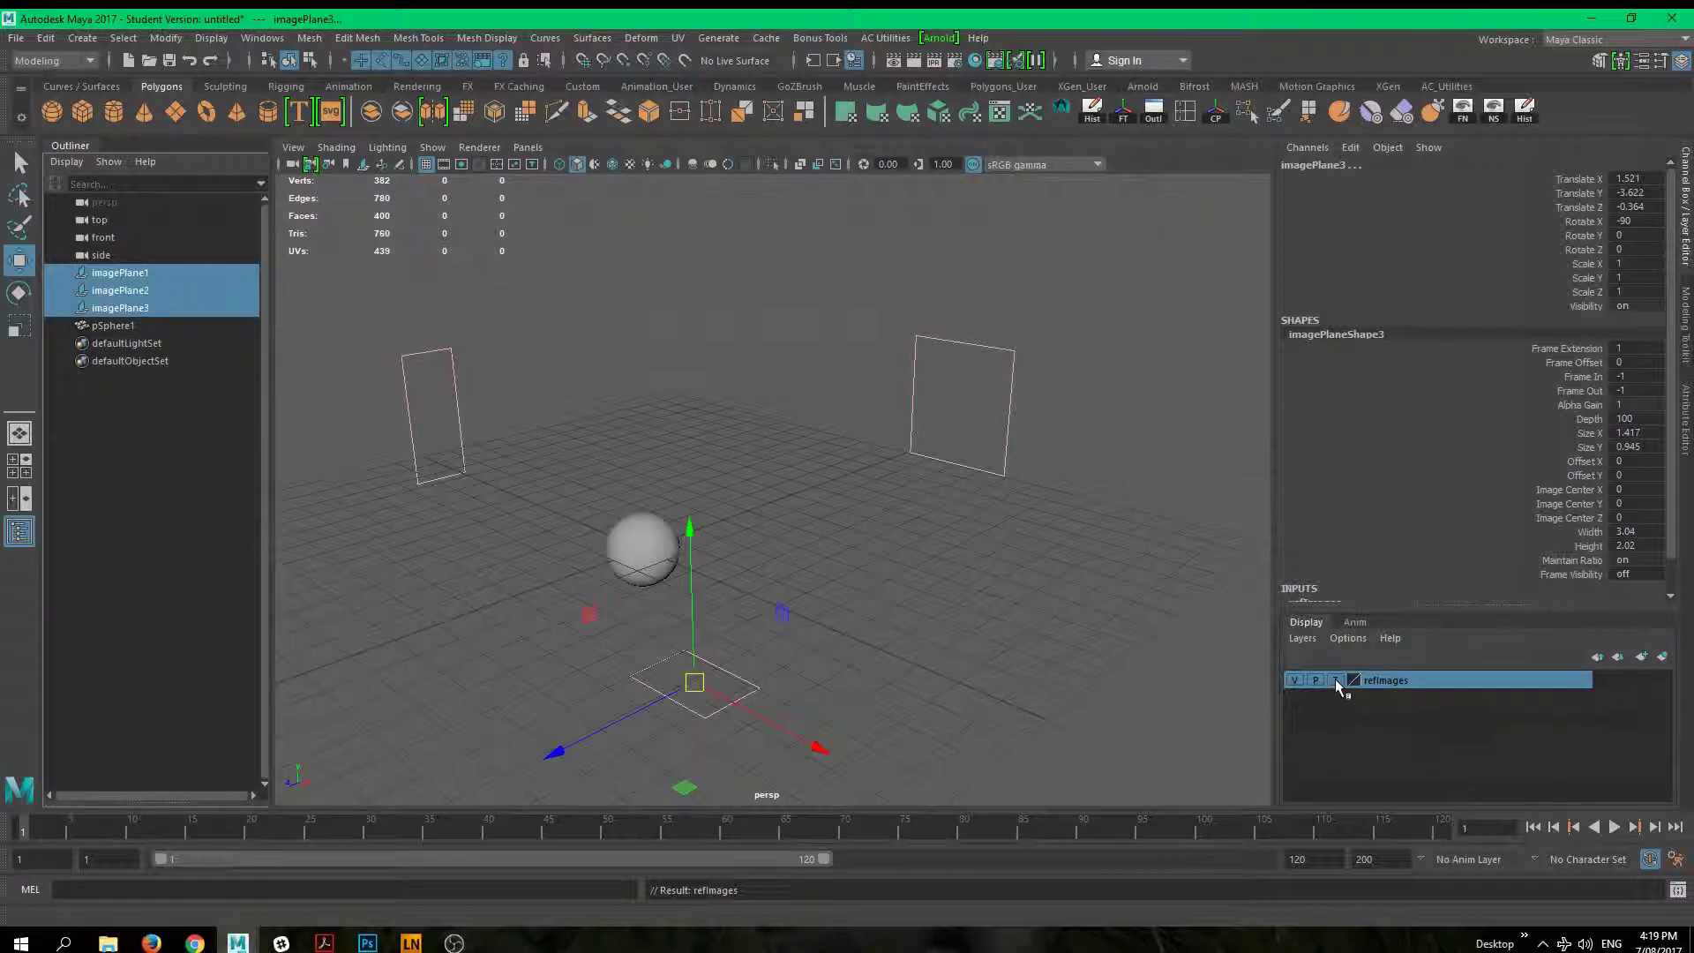
pyautogui.click(1337, 681)
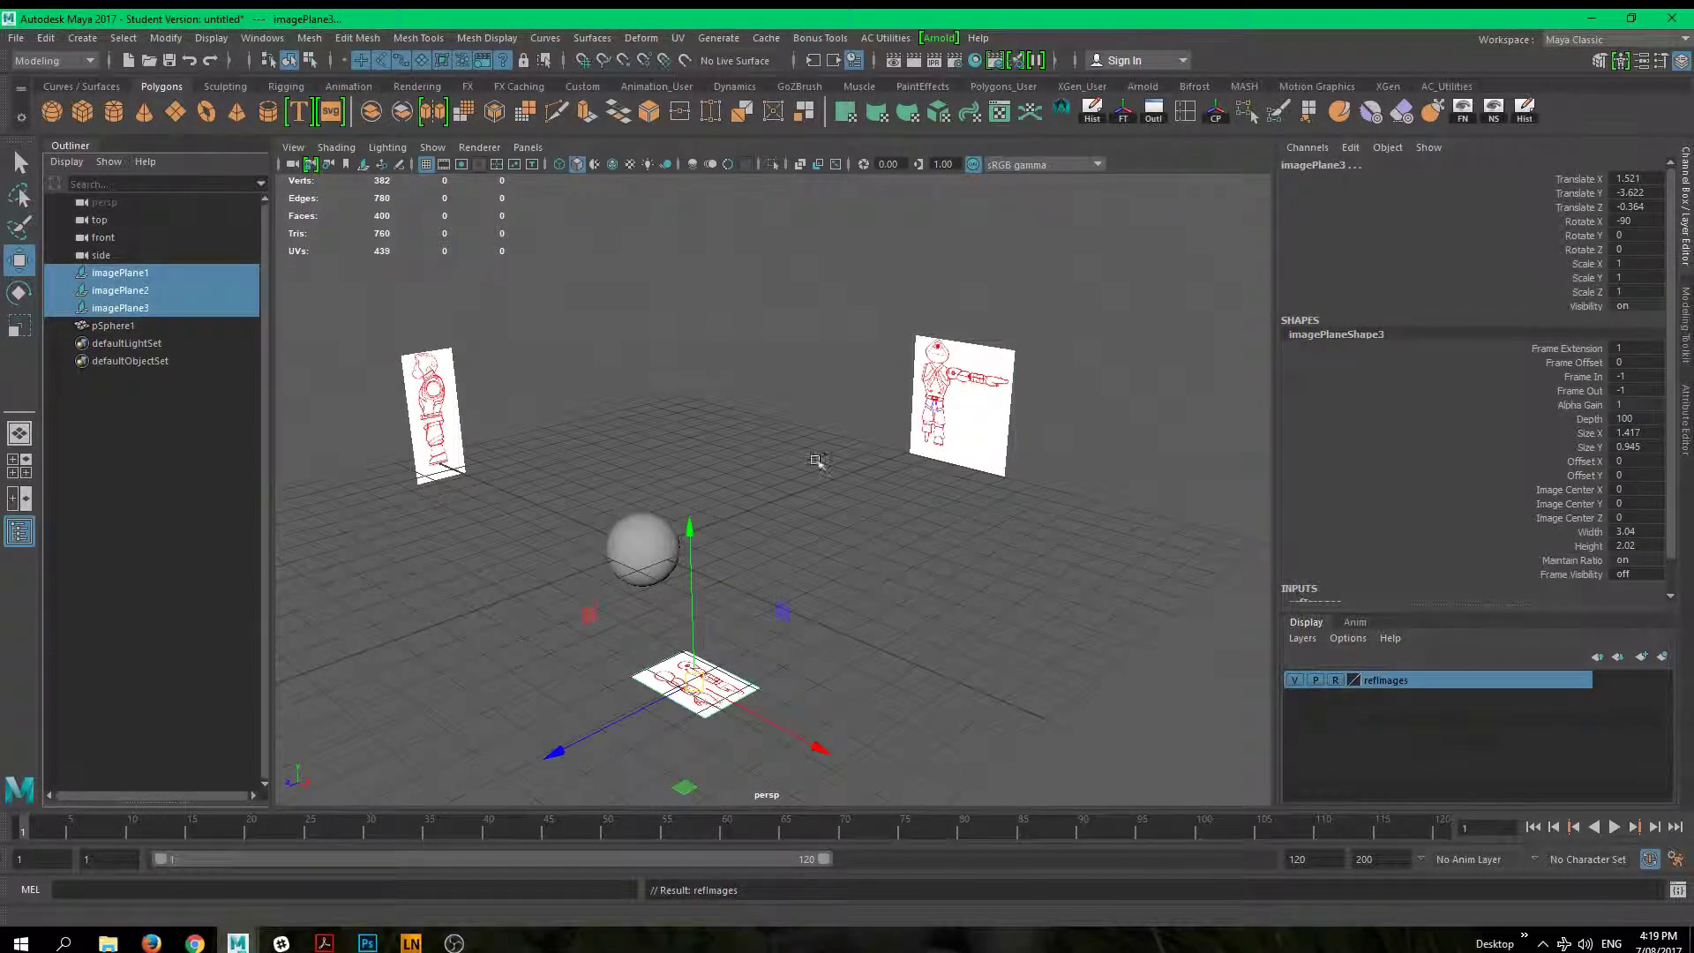
pyautogui.click(1222, 667)
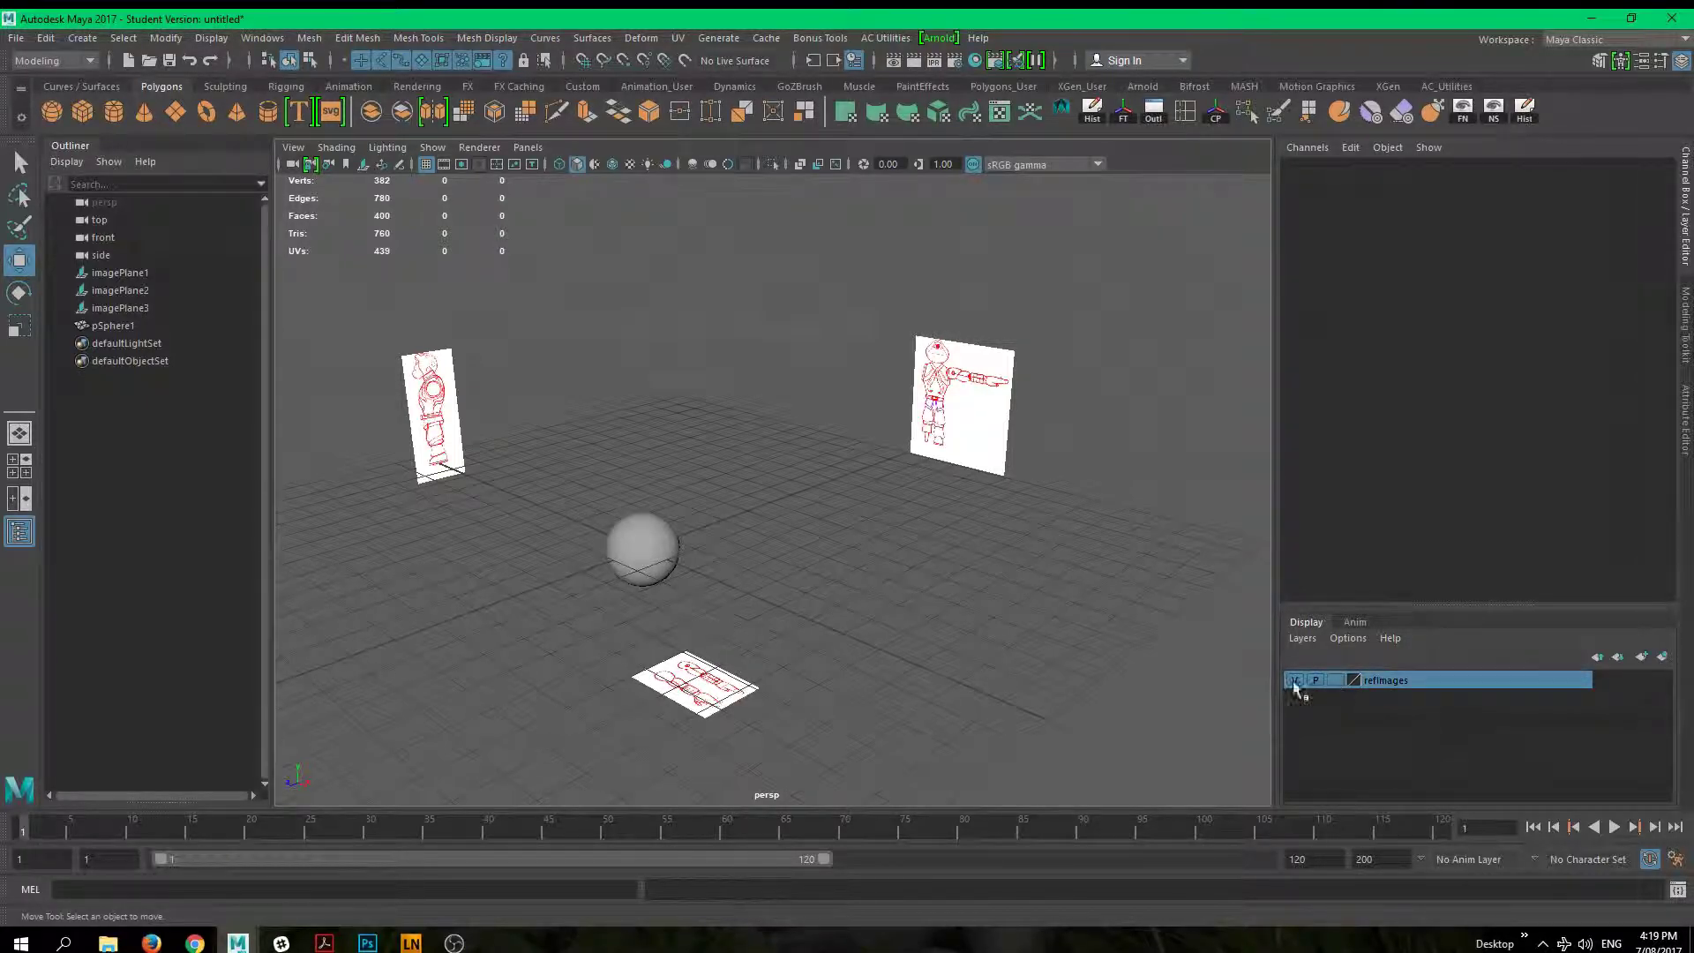
# Step: Test whether the front, side and top image planes can be selected in the perspective view, and deselect them
pyautogui.click(962, 382)
pyautogui.click(432, 406)
pyautogui.click(671, 679)
pyautogui.click(958, 712)
# Step: Set the refImages layer's display type to reference and inspect the image planes around the sphere
pyautogui.click(1336, 680)
pyautogui.click(1336, 681)
pyautogui.keyDown('alt'); pyautogui.moveTo(914, 618); pyautogui.dragTo(1067, 518); pyautogui.keyUp('alt')
pyautogui.scroll(-5, 882, 538)
pyautogui.keyDown('alt'); pyautogui.moveTo(882, 538); pyautogui.dragTo(703, 533); pyautogui.keyUp('alt')
pyautogui.scroll(5, 903, 548)
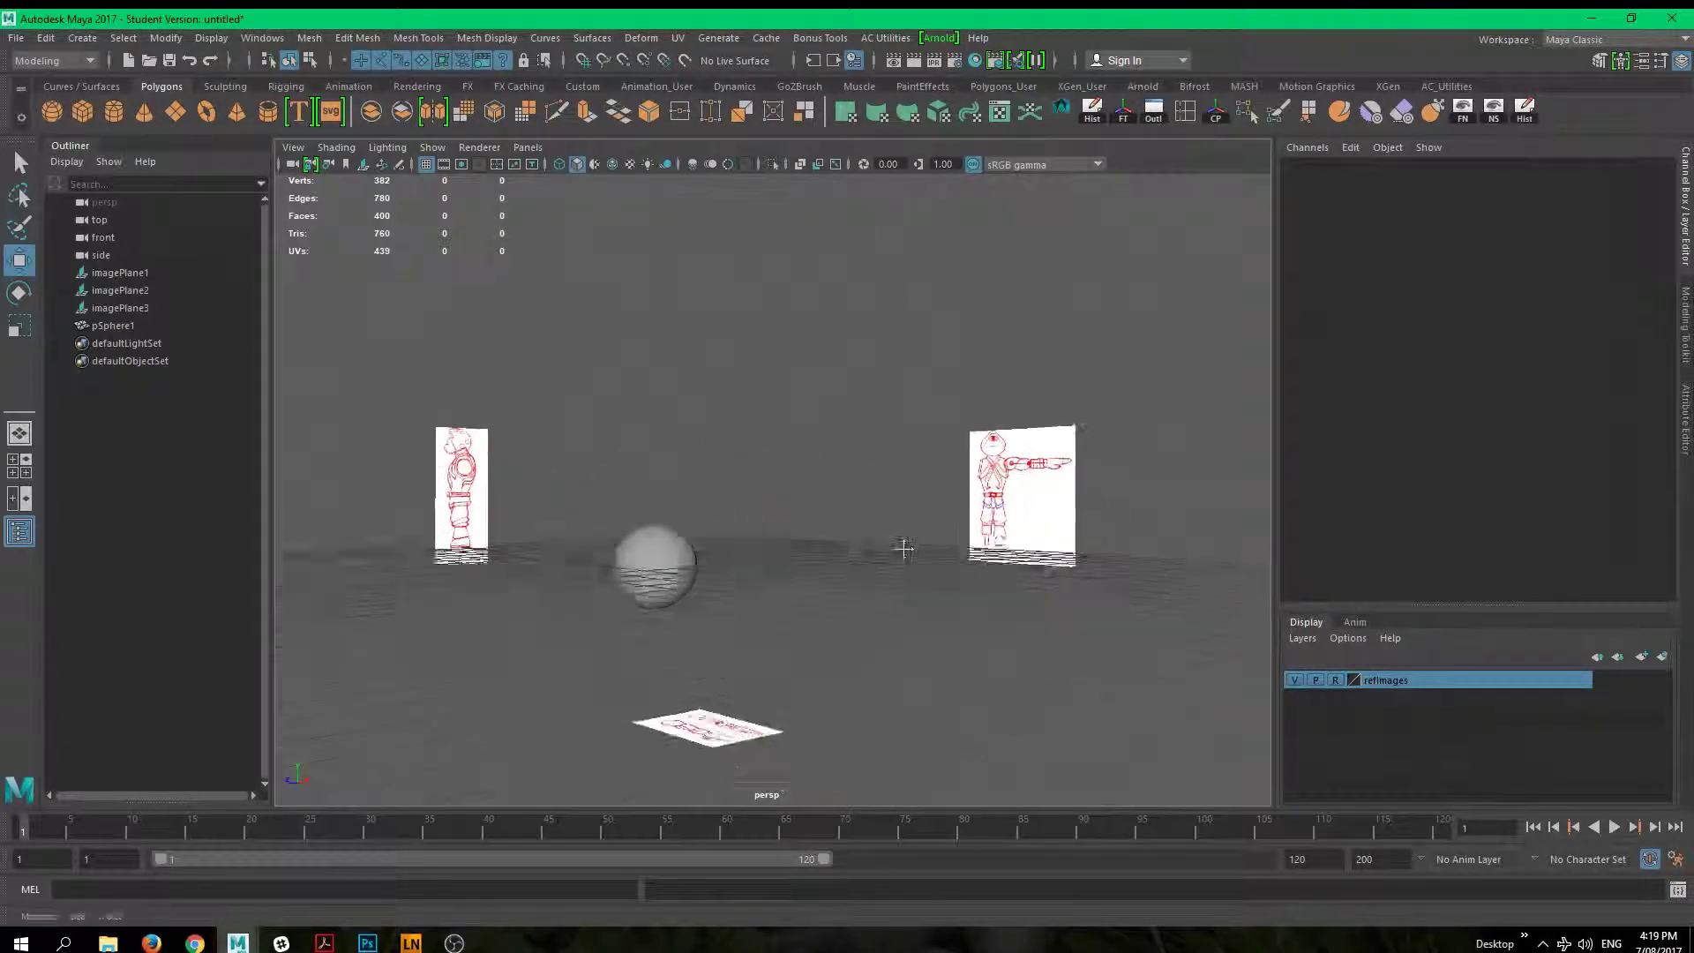